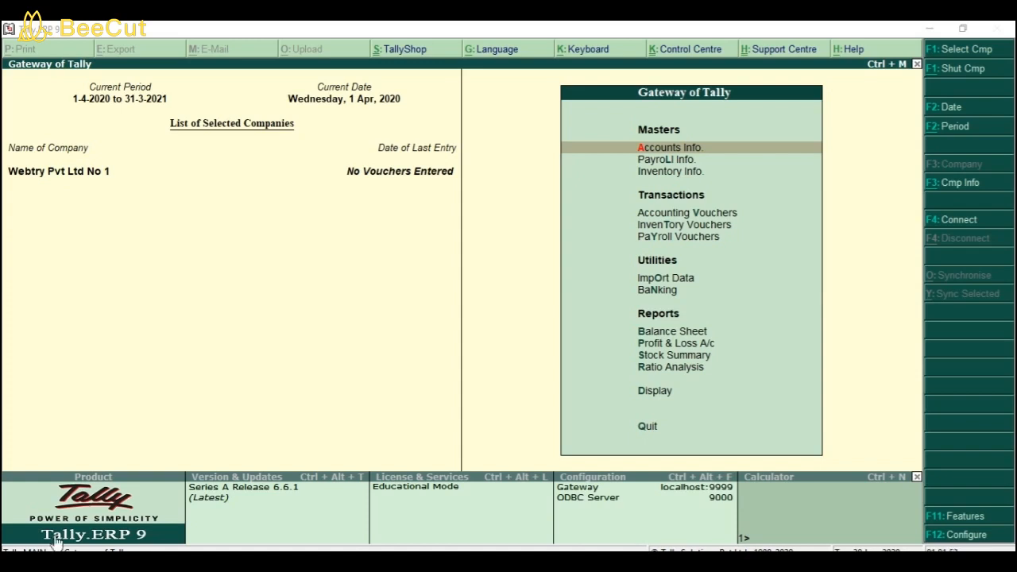
# Step: Examine the company's Accounting Features from the general settings down to the payroll and cost centre options
pyautogui.click(667, 172)
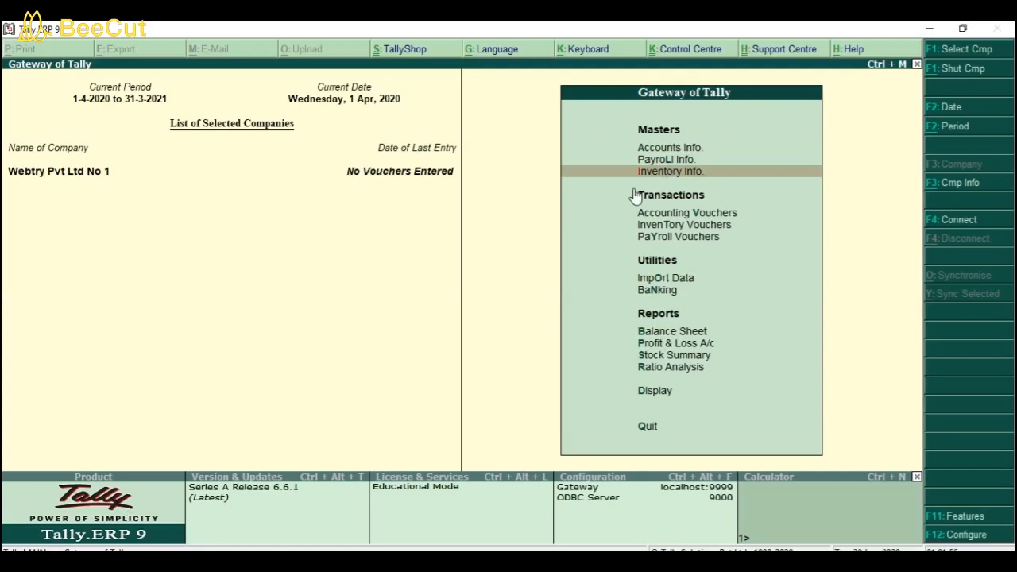
pyautogui.press('F11')
pyautogui.press('Return')
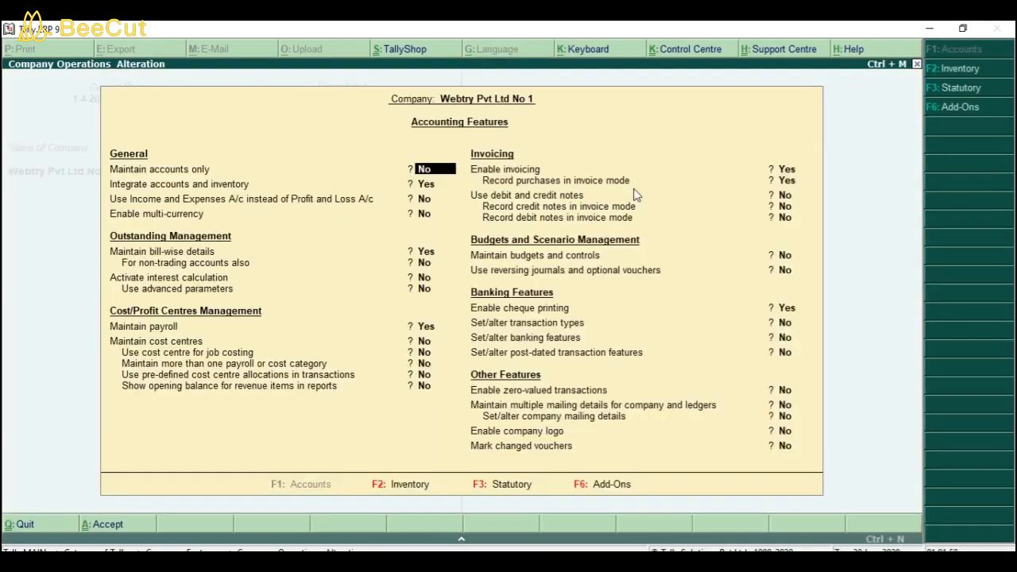
pyautogui.press('Return')
pyautogui.press('Return')
pyautogui.press('Return')
pyautogui.press('Return')
pyautogui.press('Return')
pyautogui.press('Return')
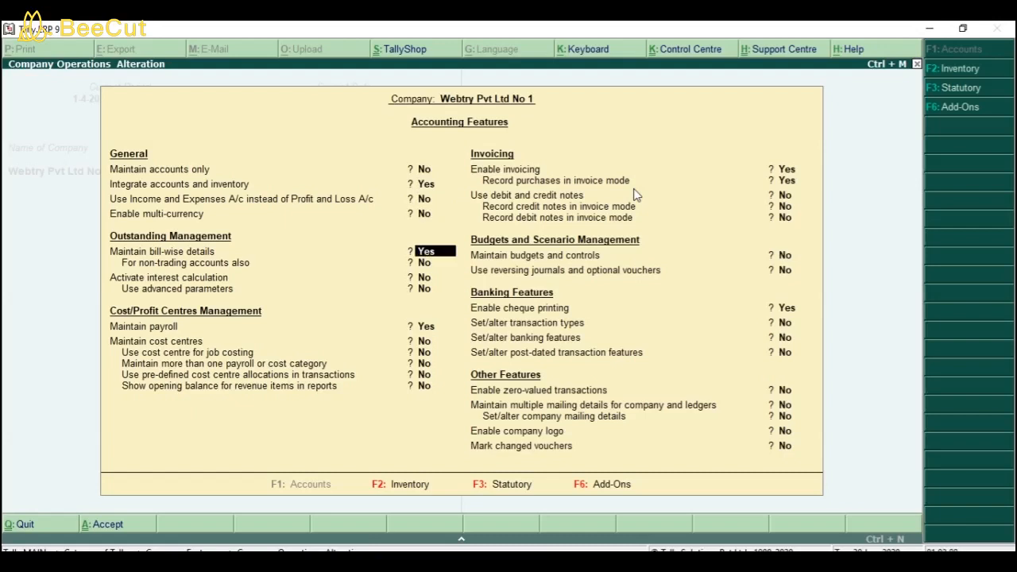
pyautogui.press('Down')
pyautogui.press('Down')
pyautogui.press('Up')
pyautogui.press('Up')
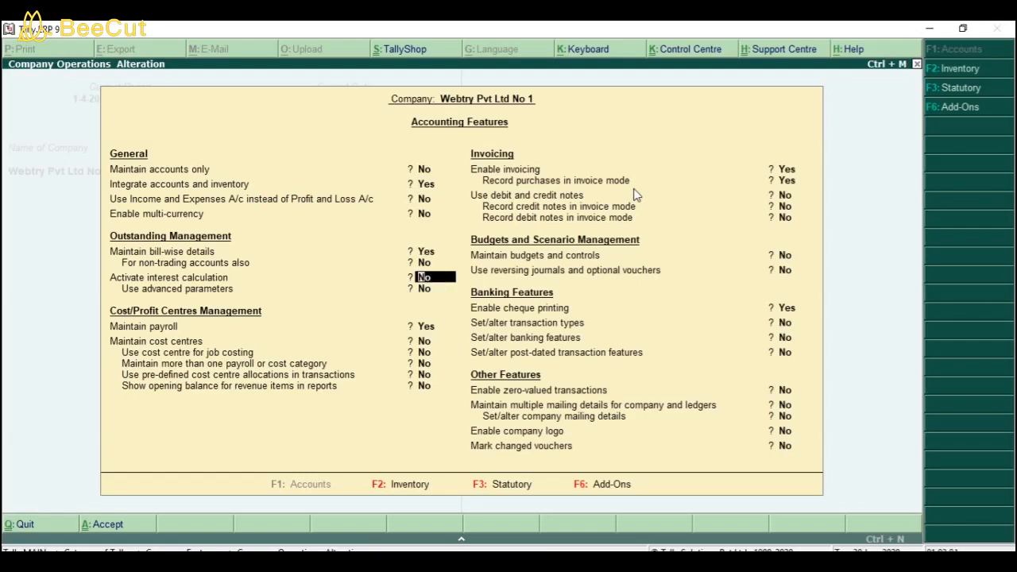
pyautogui.press('Down')
pyautogui.press('Down')
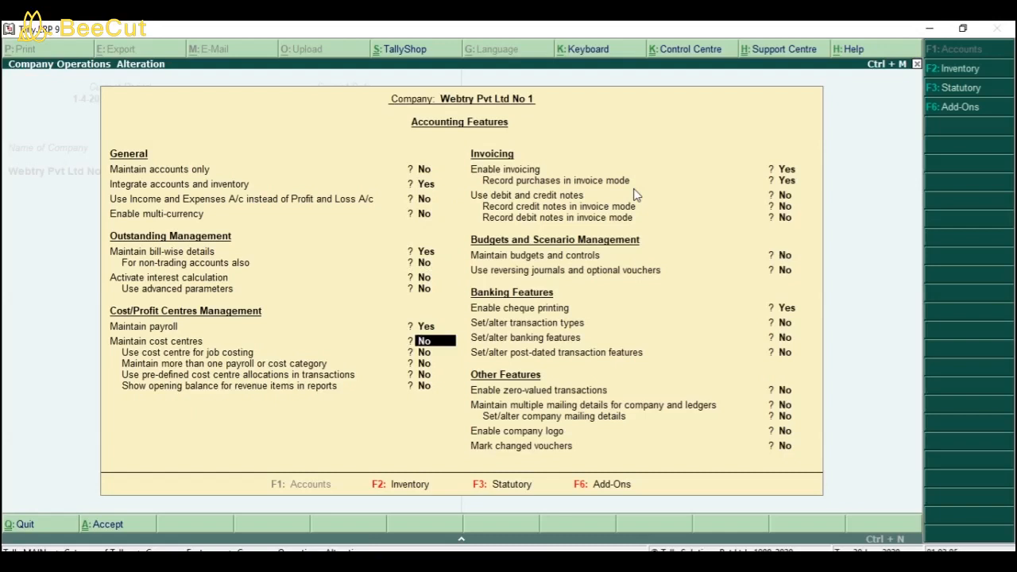
# Step: Go through the remaining cost centre, invoicing, banking and other accounting features and accept the Accounting Features
pyautogui.press('Down')
pyautogui.press('Down')
pyautogui.press('Down')
pyautogui.press('Down')
pyautogui.press('Down')
pyautogui.press('Down')
pyautogui.press('Down')
pyautogui.press('Down')
pyautogui.press('Down')
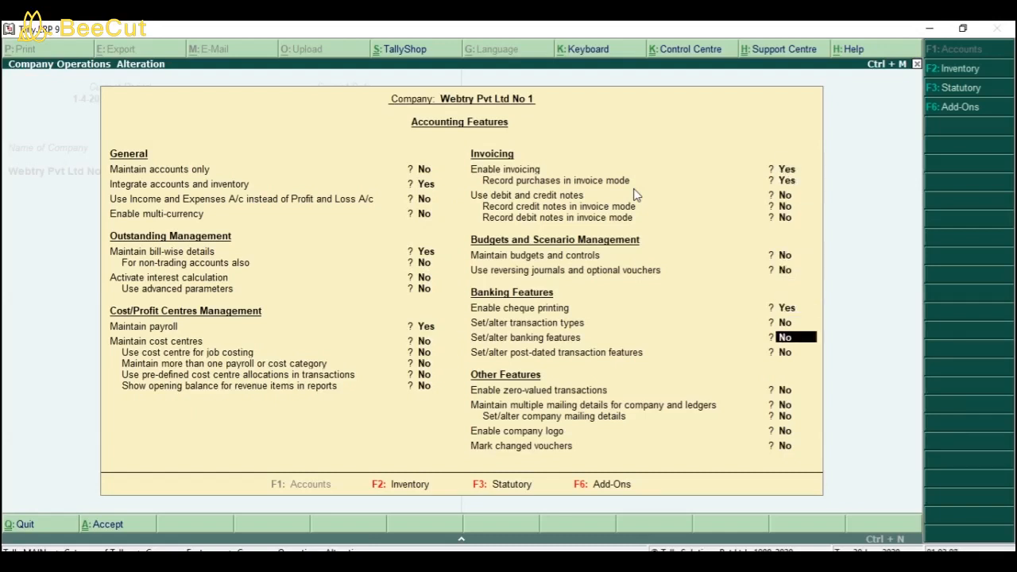
pyautogui.press('Down')
pyautogui.press('Down')
pyautogui.press('Down')
pyautogui.press('Down')
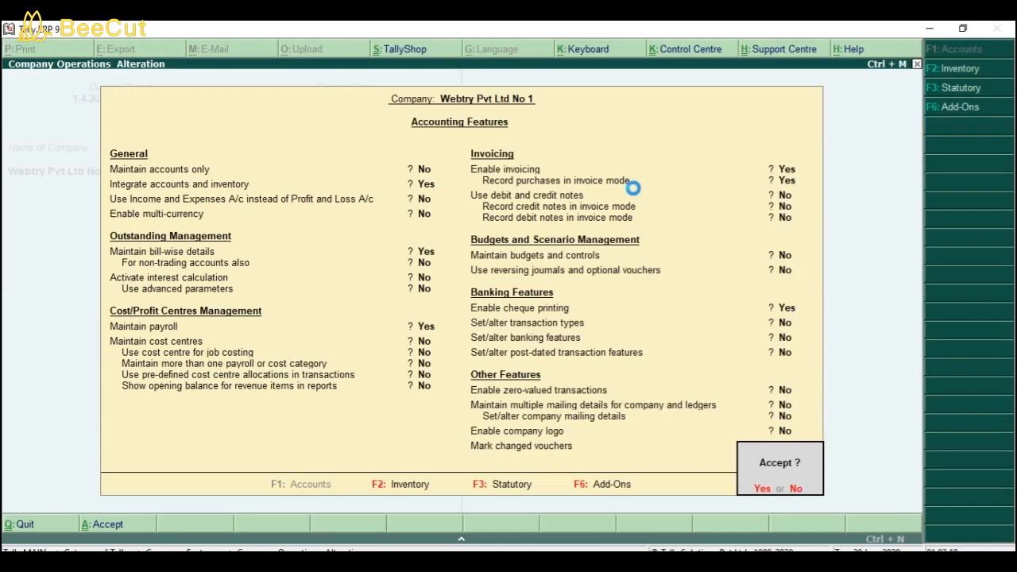
pyautogui.press('y')
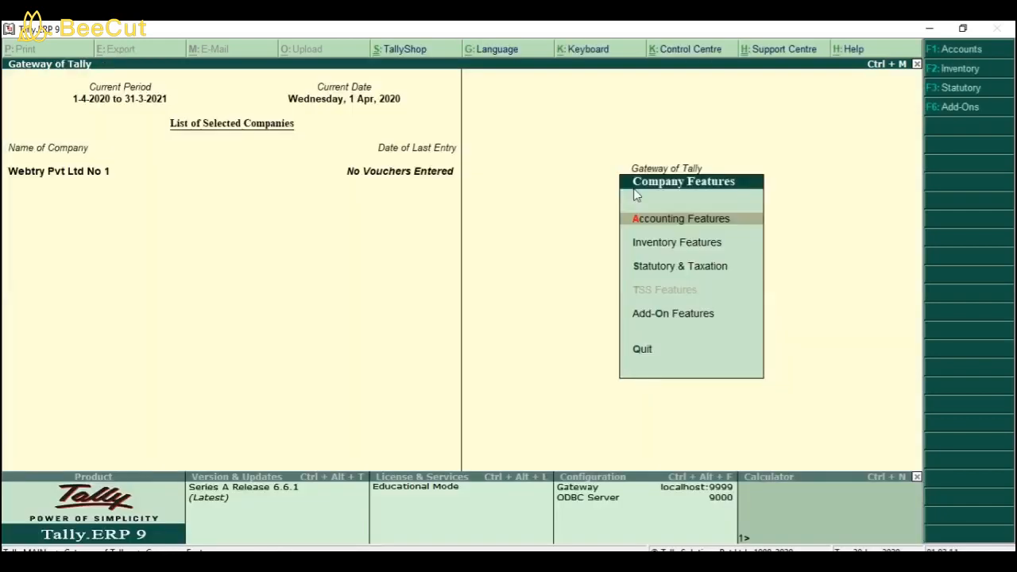
# Step: In the Statutory & Taxation features, keep payroll statutory enabled and set the payroll statutory details option to Yes
pyautogui.press('s')
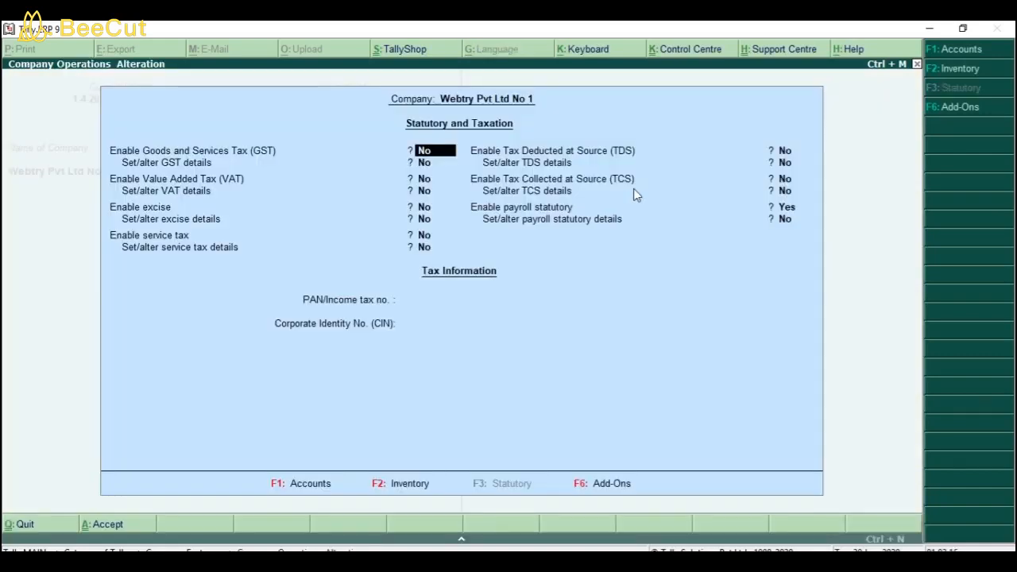
pyautogui.press('Return')
pyautogui.press('Return')
pyautogui.press('Return')
pyautogui.press('Return')
pyautogui.press('Return')
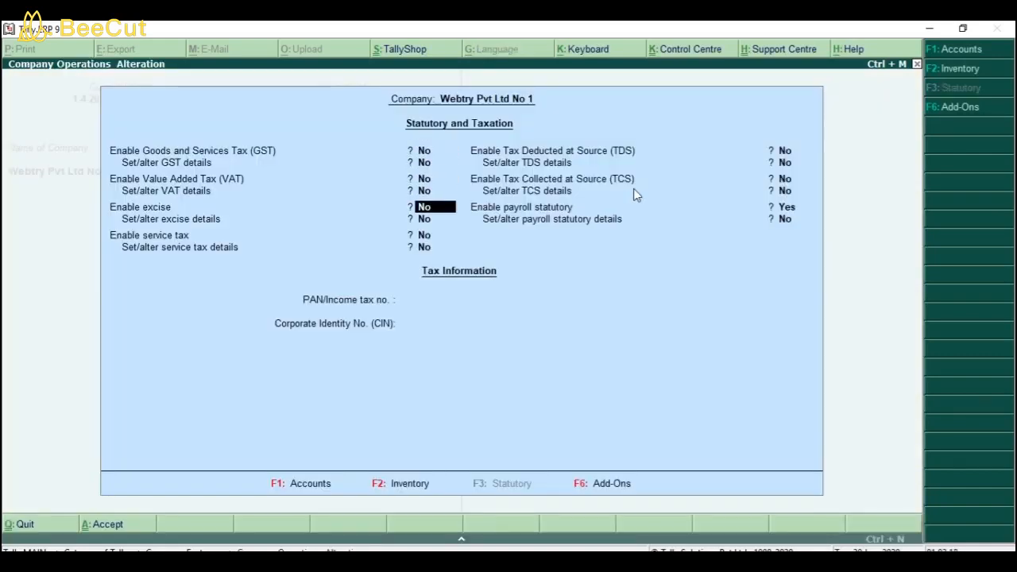
pyautogui.press('Return')
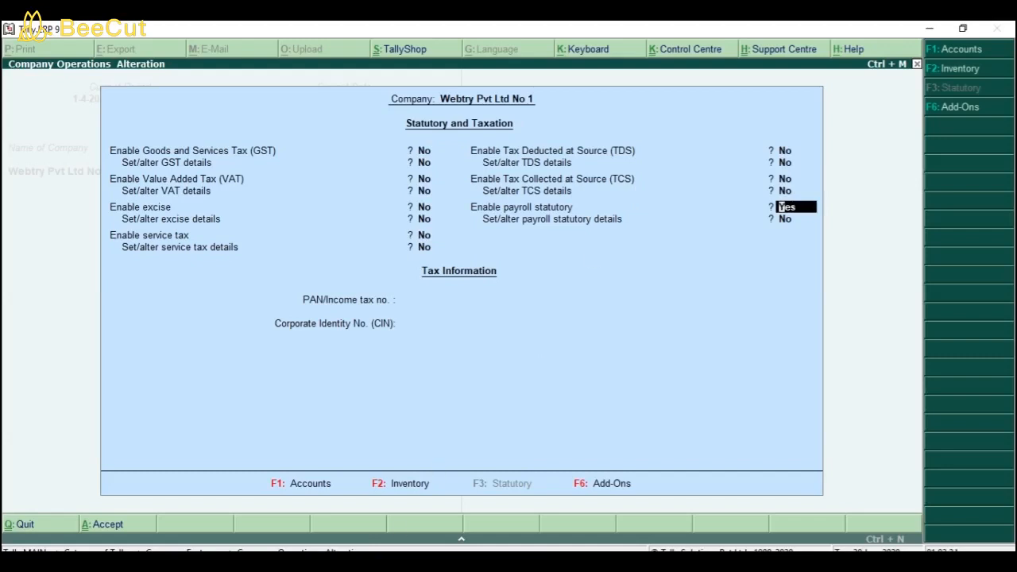
pyautogui.press('Return')
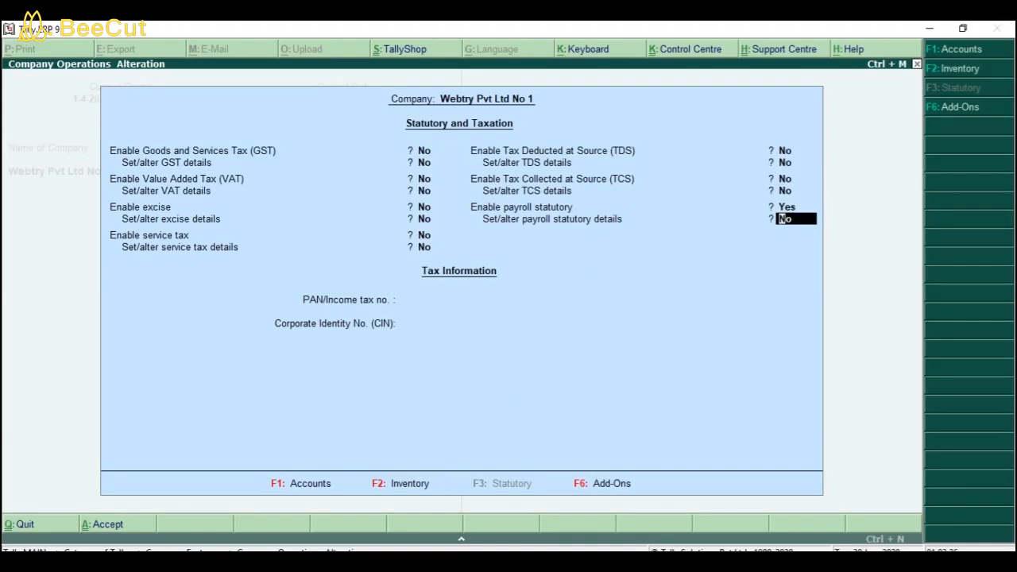
pyautogui.write('y')
pyautogui.press('Return')
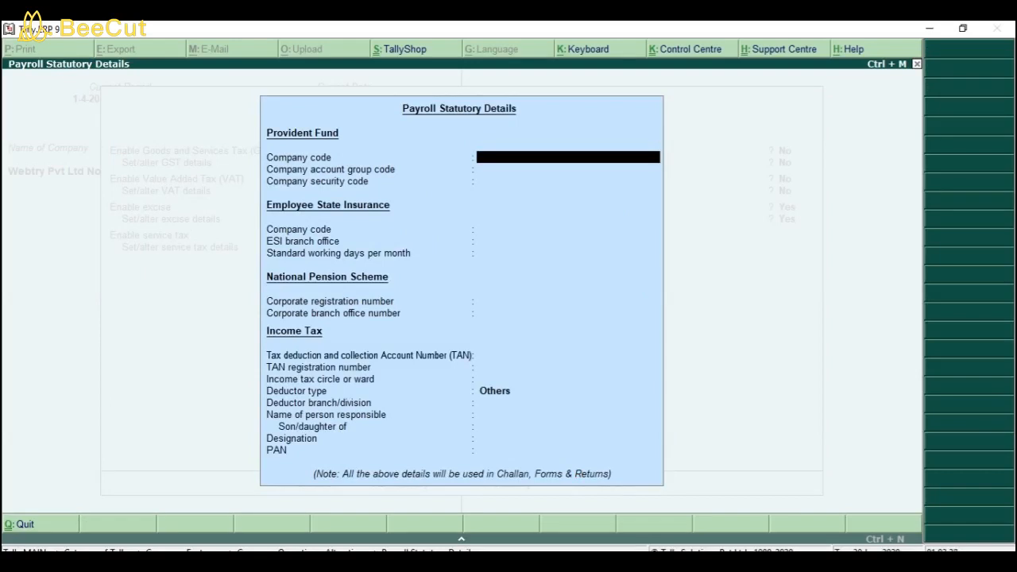
# Step: Go through the Provident Fund, Employee State Insurance and National Pension Scheme fields, leaving them blank
pyautogui.press('Return')
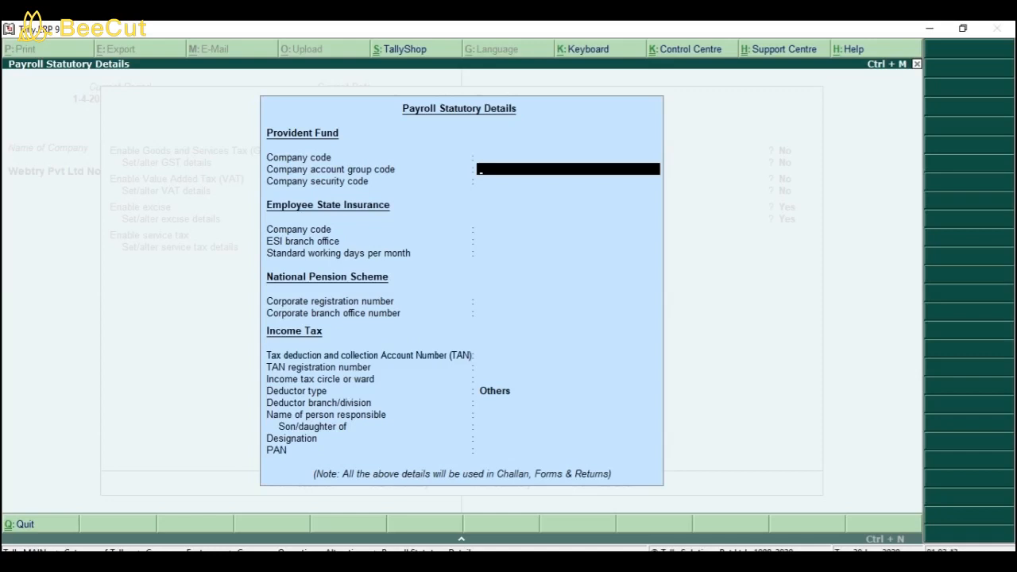
pyautogui.press('Return')
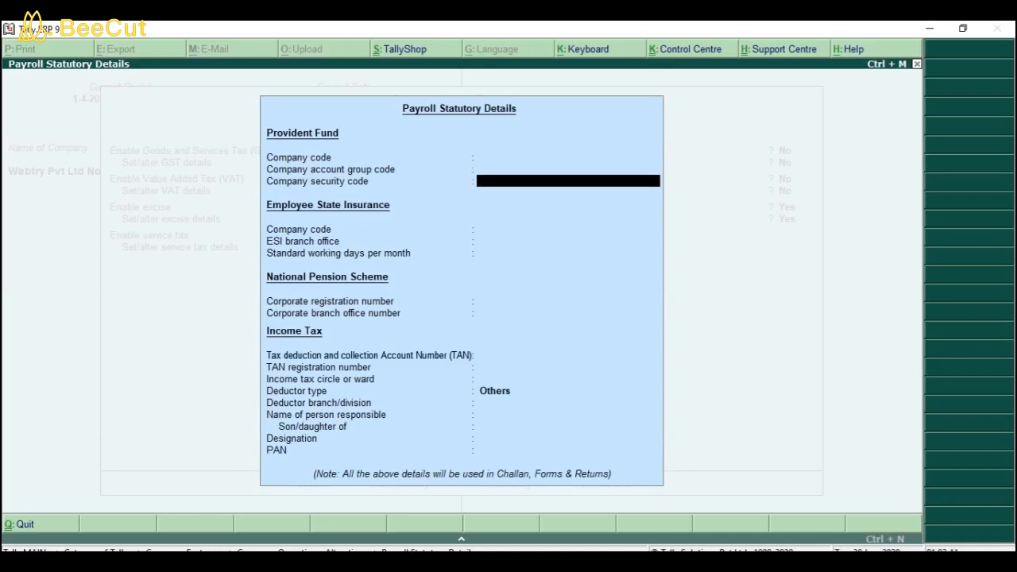
pyautogui.press('Return')
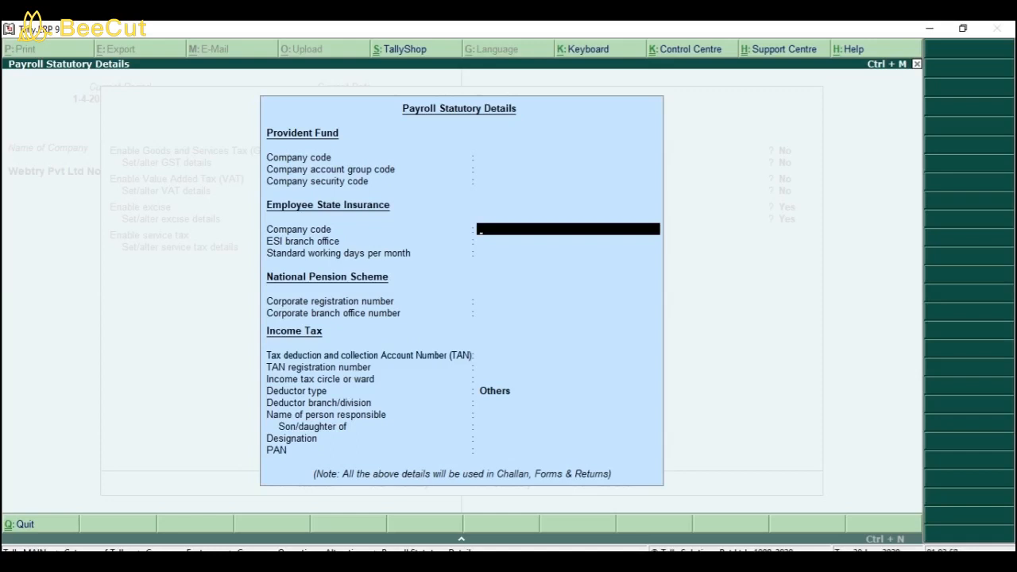
pyautogui.press('Return')
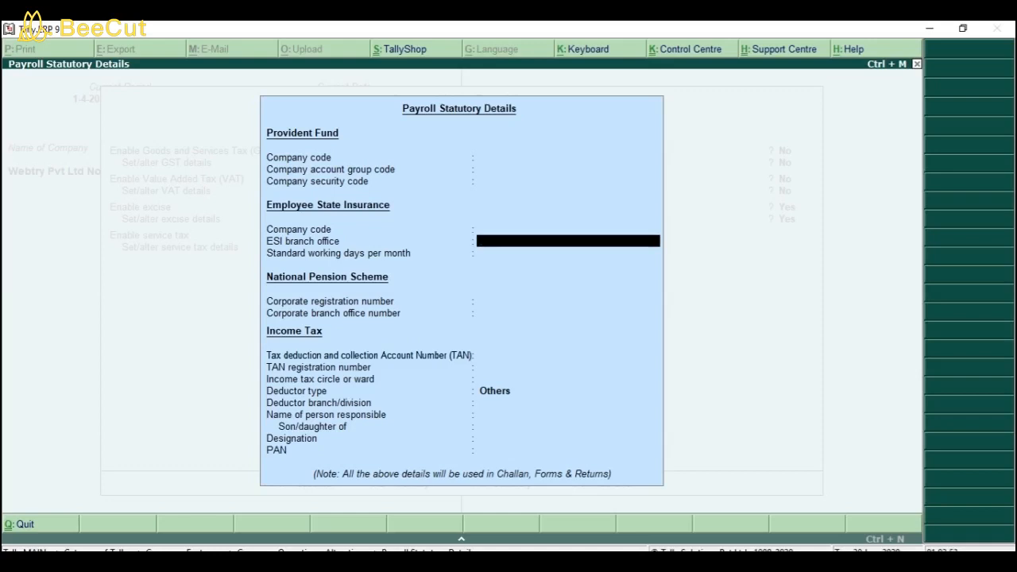
pyautogui.press('Return')
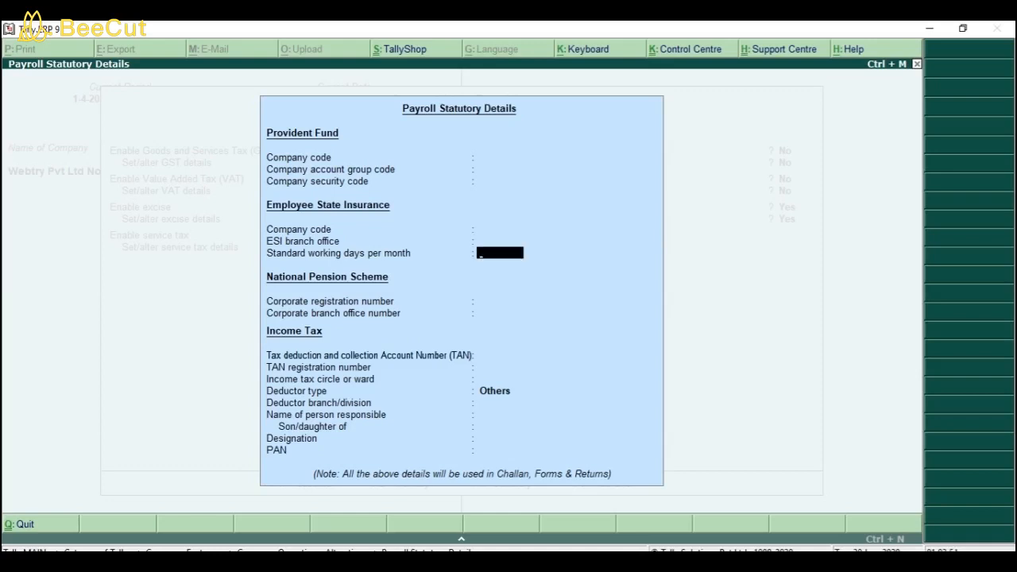
pyautogui.press('Return')
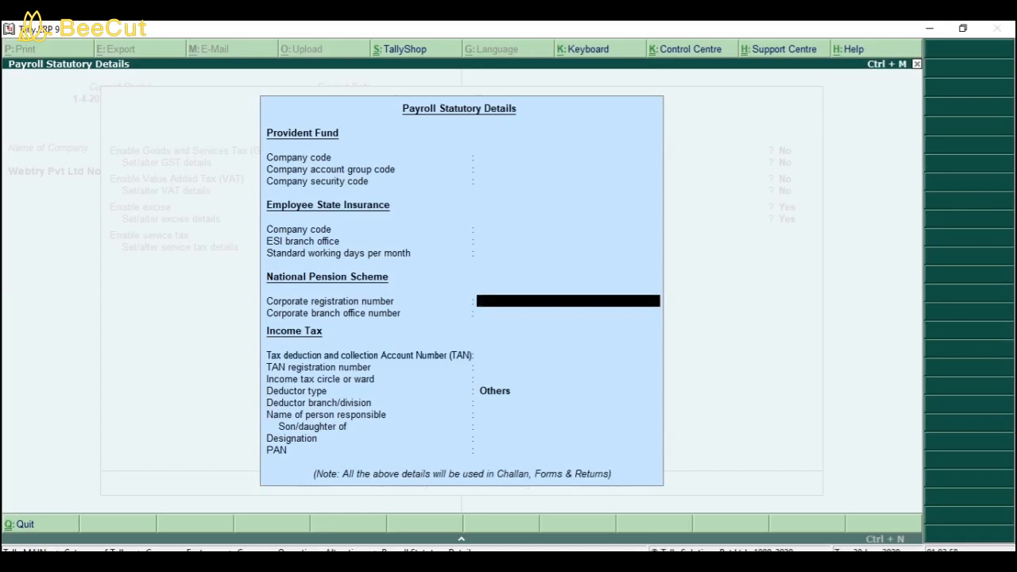
pyautogui.press('Return')
pyautogui.press('Return')
pyautogui.press('Return')
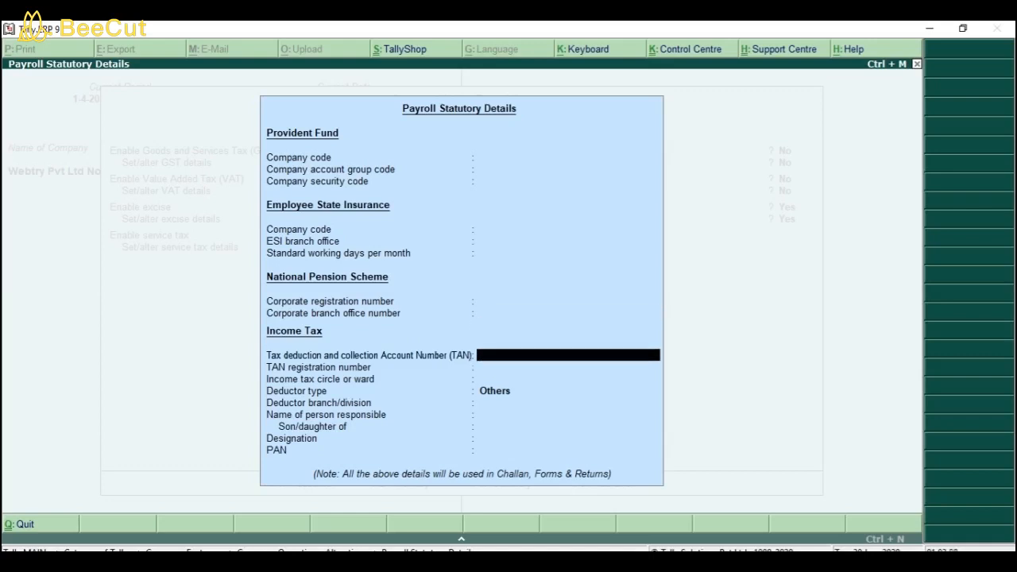
# Step: Leave the income tax fields blank with deductor type Others and accept the payroll statutory and taxation settings
pyautogui.press('Return')
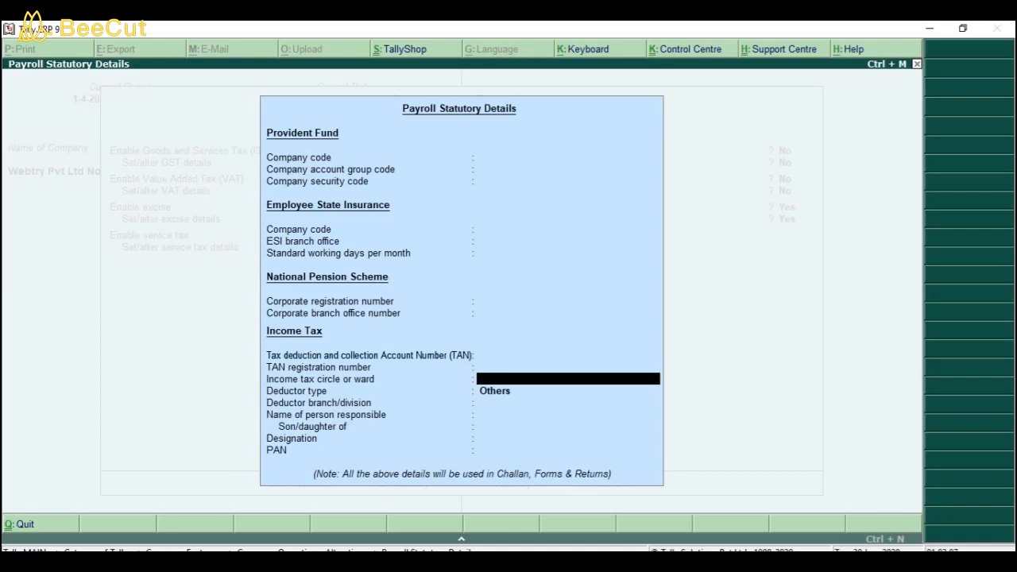
pyautogui.press('Return')
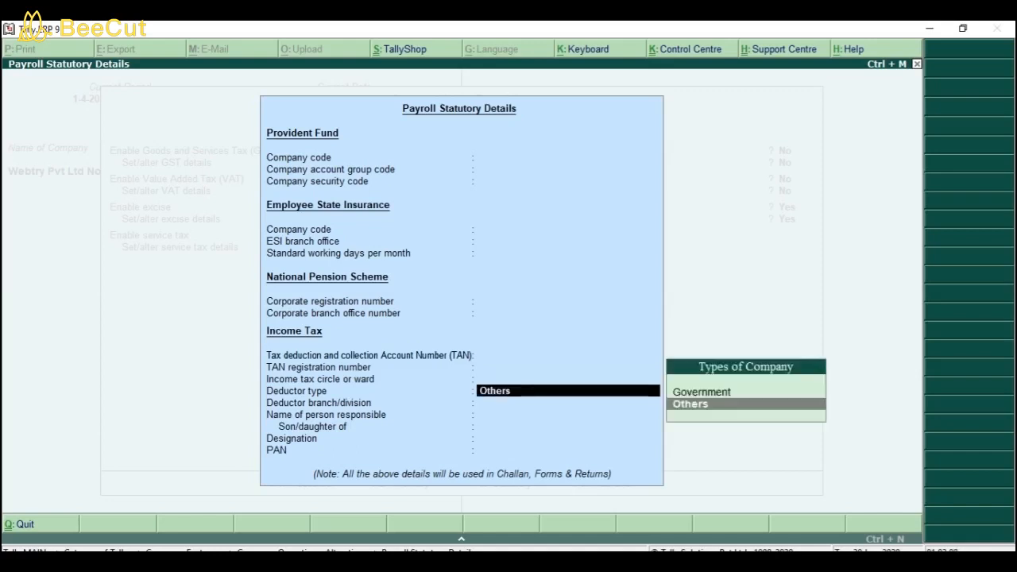
pyautogui.press('Return')
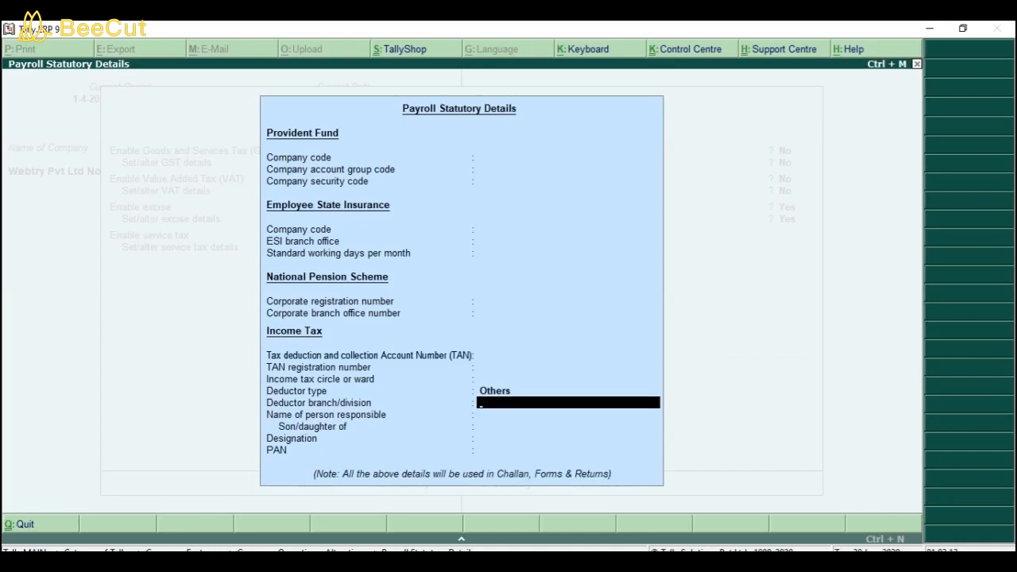
pyautogui.press('Return')
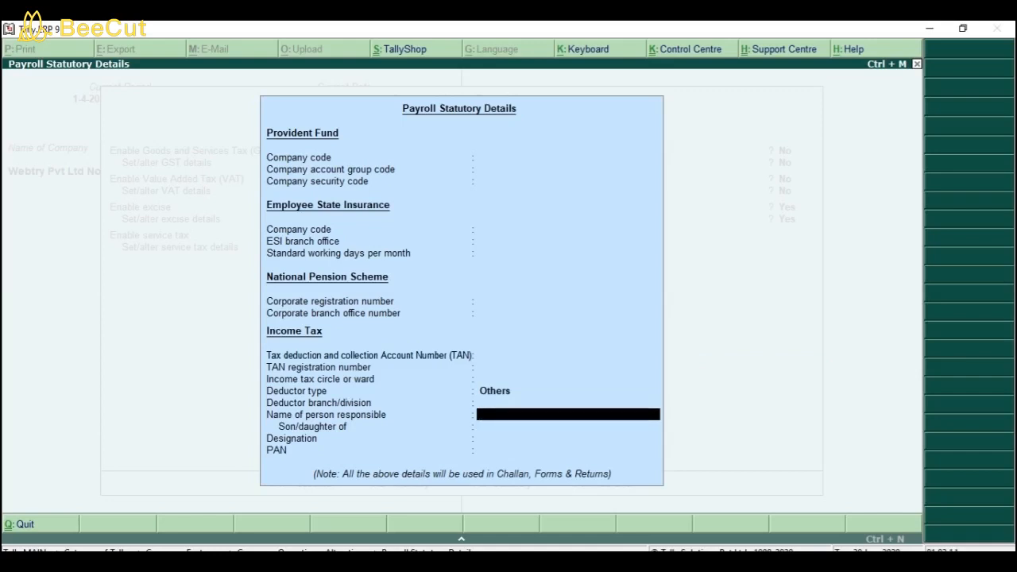
pyautogui.press('Return')
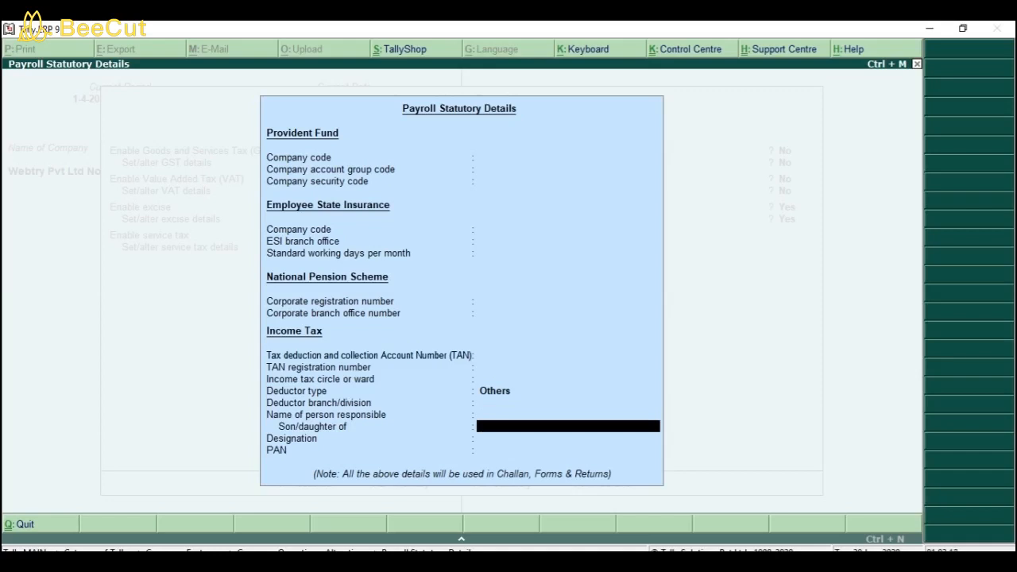
pyautogui.press('Return')
pyautogui.press('Return')
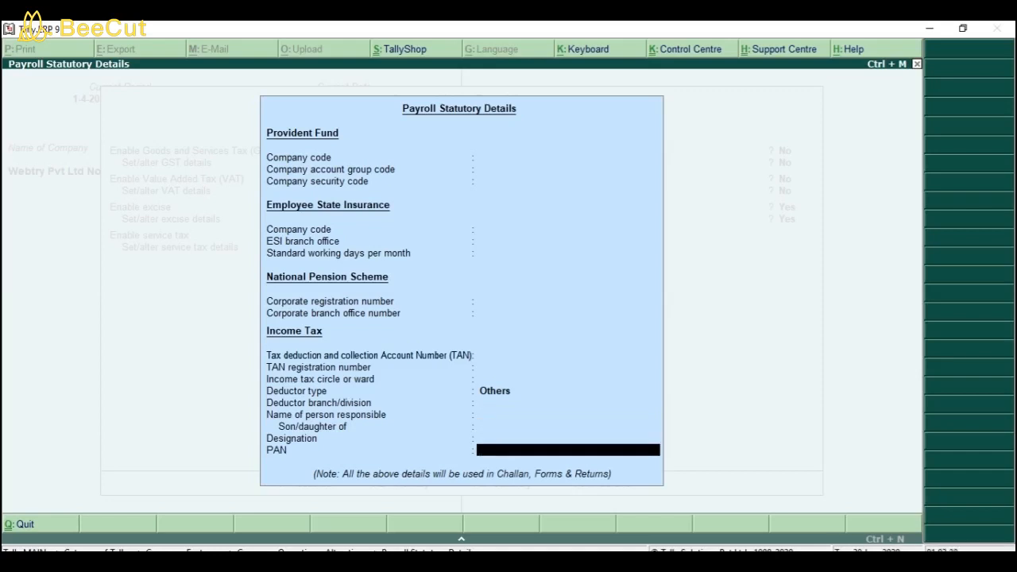
pyautogui.press('Return')
pyautogui.press('Return')
pyautogui.press('Return')
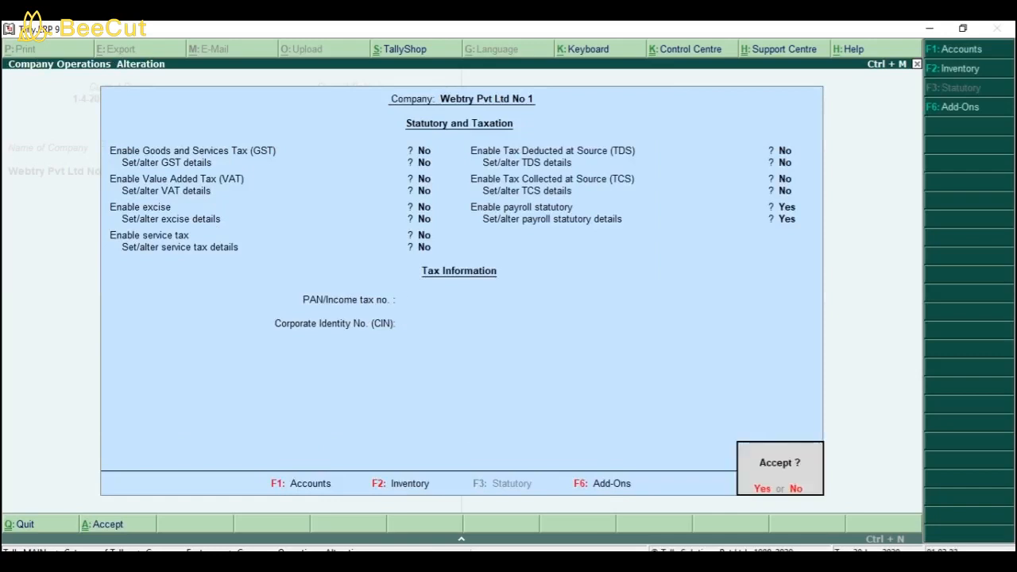
pyautogui.press('Return')
# Step: Check the company's Accounting Features again and return to the Gateway of Tally
pyautogui.press('Return')
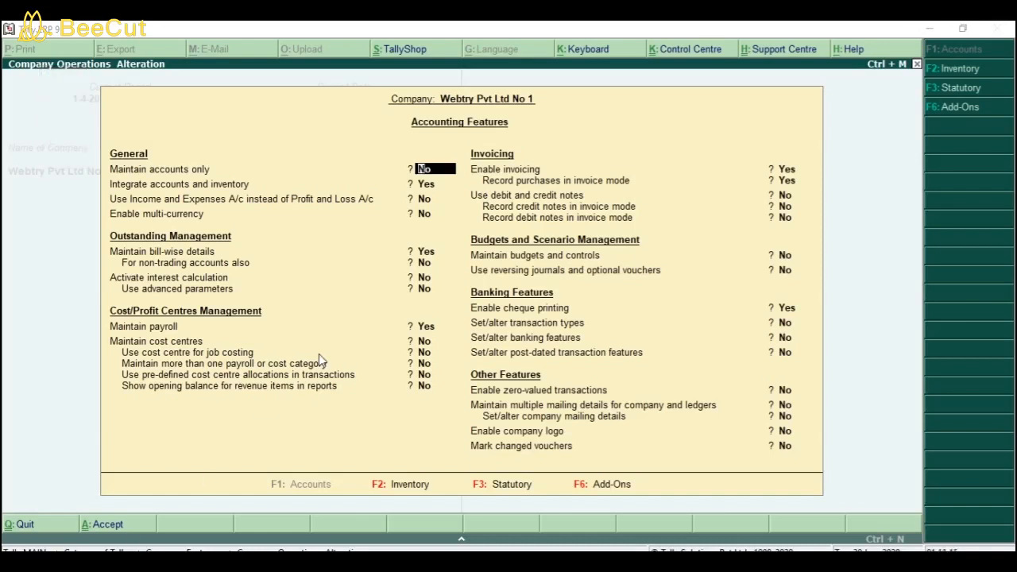
pyautogui.press('Return')
pyautogui.press('Escape')
pyautogui.press('Return')
pyautogui.press('Escape')
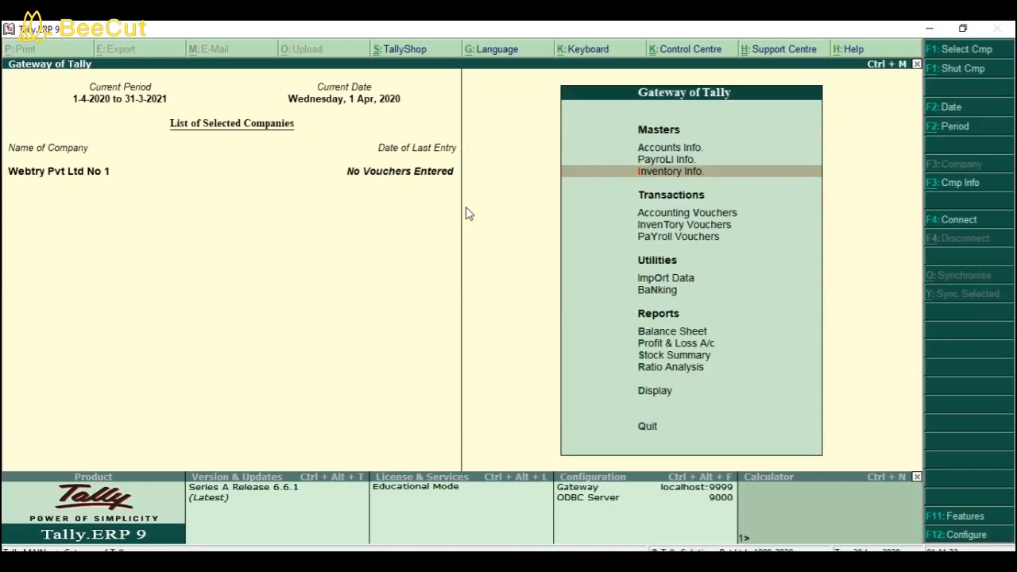
# Step: Open the Marketing employee group from Payroll Info for alteration
pyautogui.press('Up')
pyautogui.press('Return')
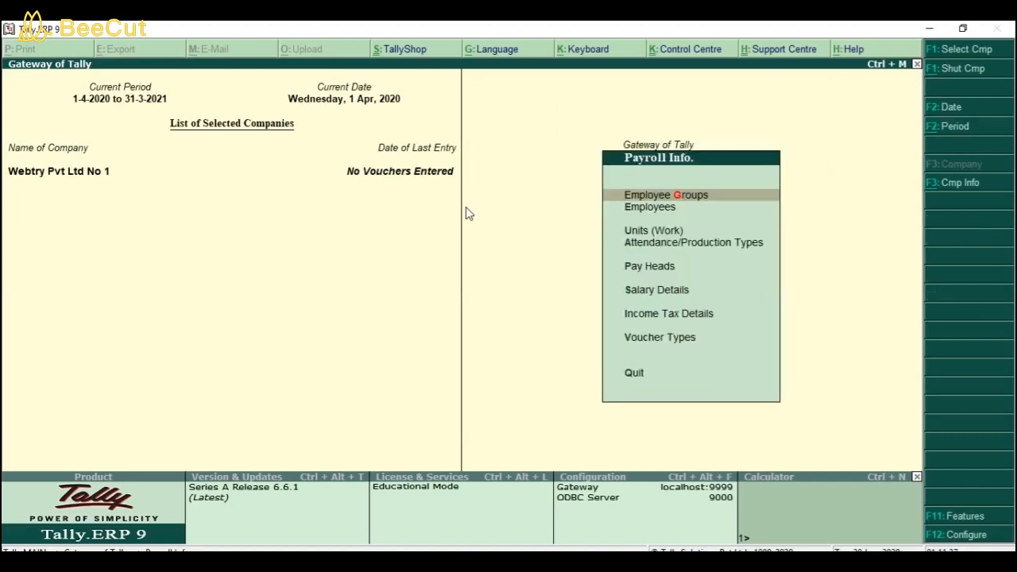
pyautogui.press('Return')
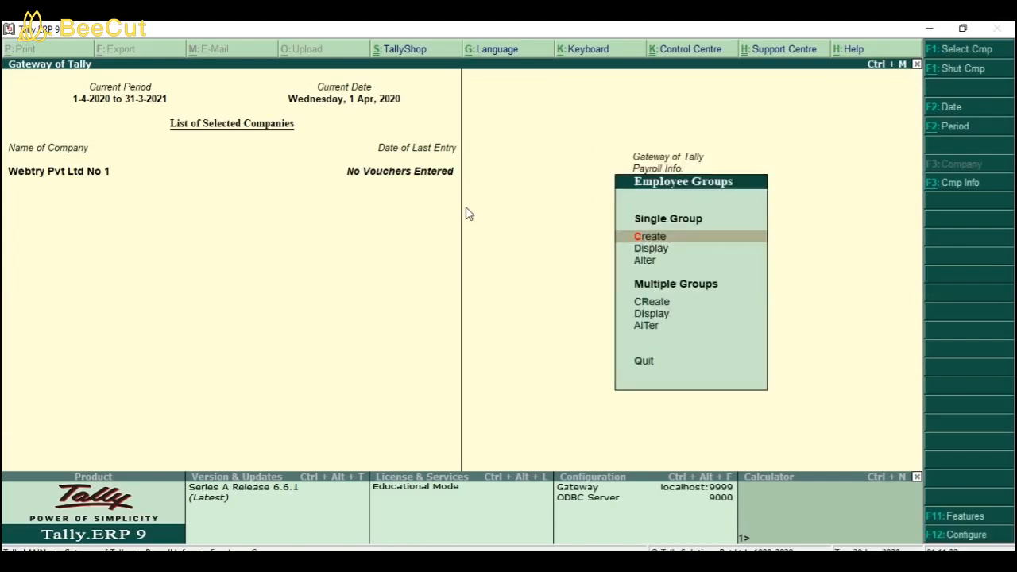
pyautogui.press('Down')
pyautogui.press('Down')
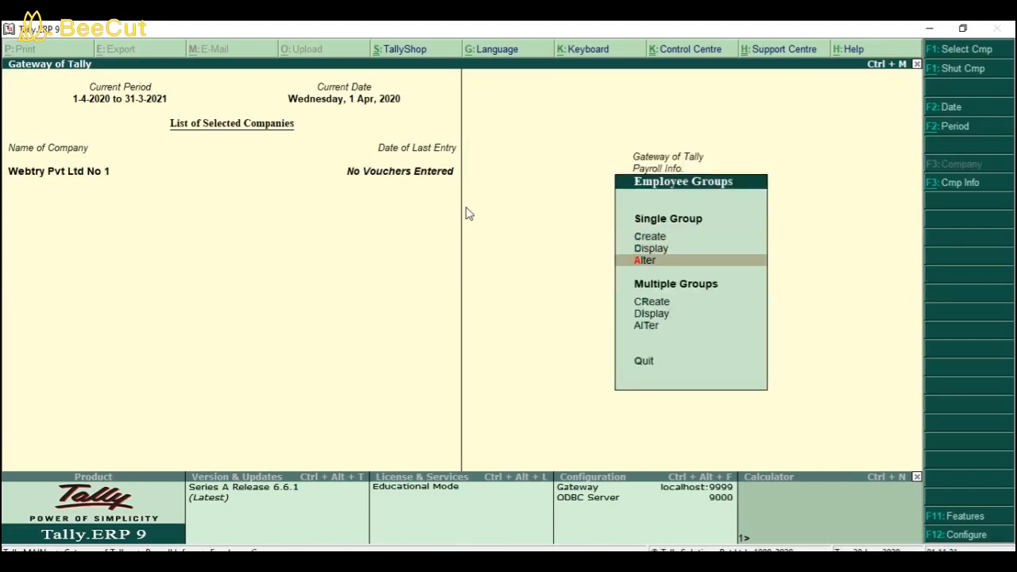
pyautogui.press('Return')
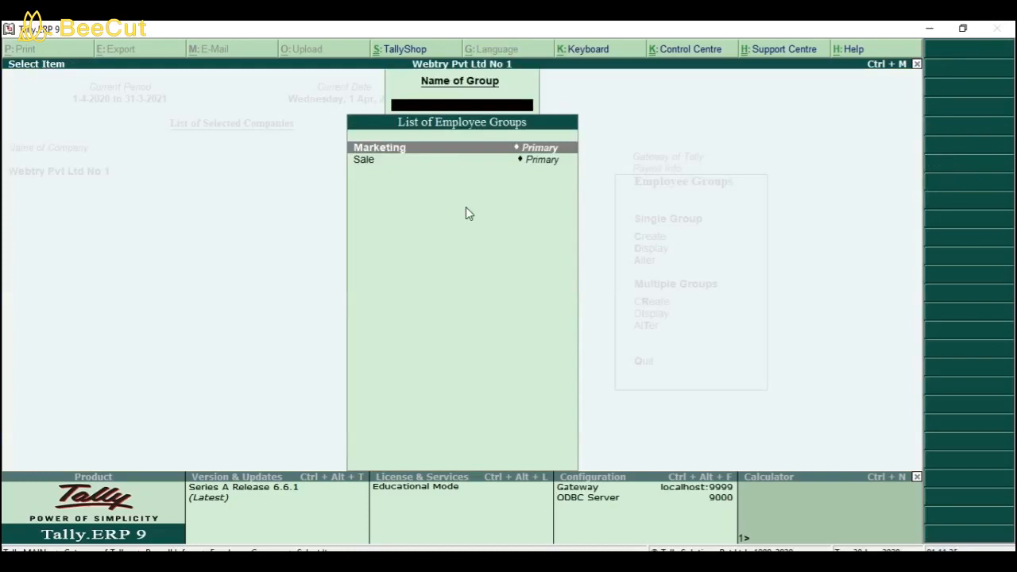
pyautogui.press('Down')
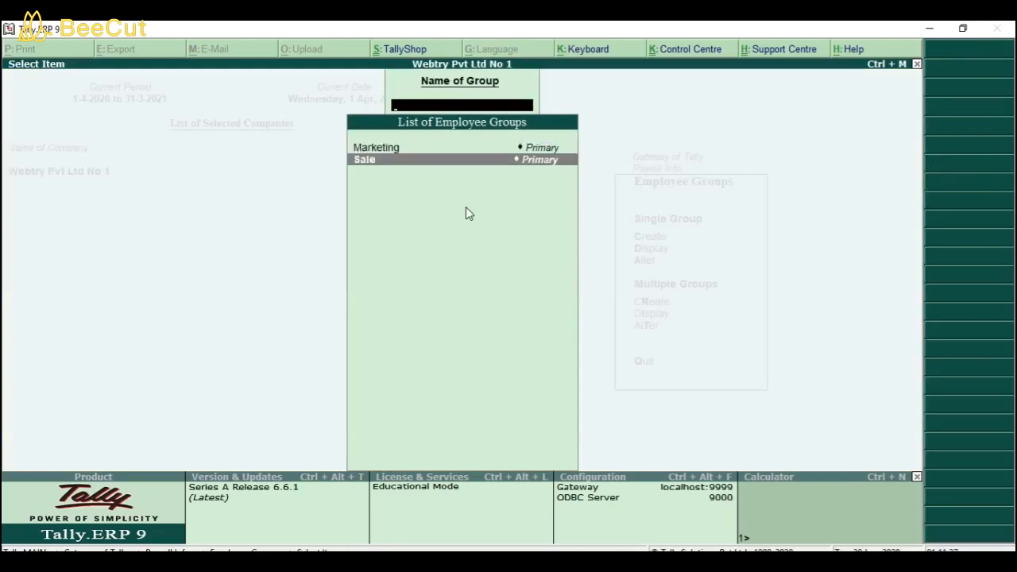
pyautogui.press('Up')
pyautogui.press('Return')
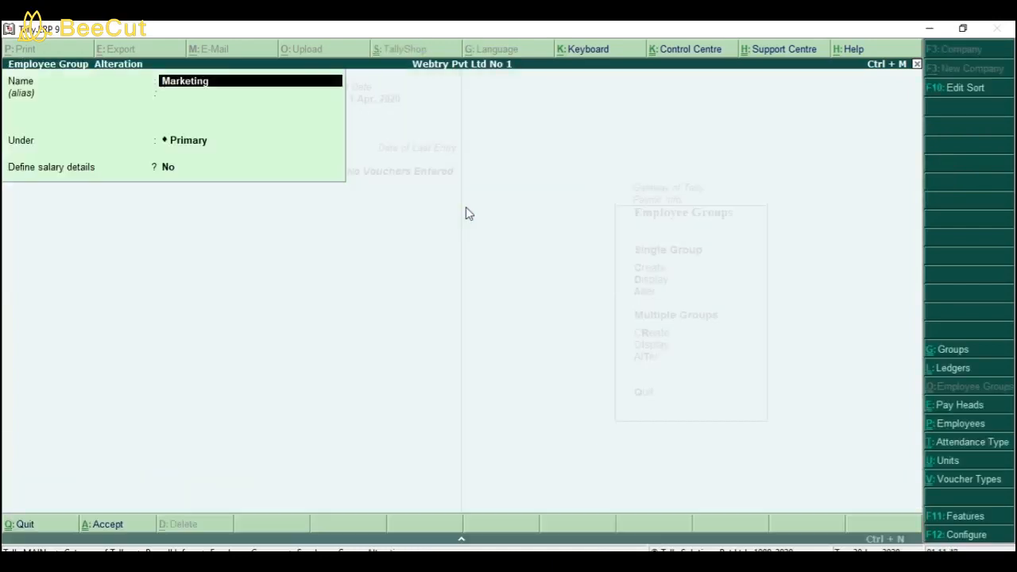
# Step: Keep the Marketing employee group under Primary with Define salary details set to No, and accept it
pyautogui.press('Return')
pyautogui.press('Return')
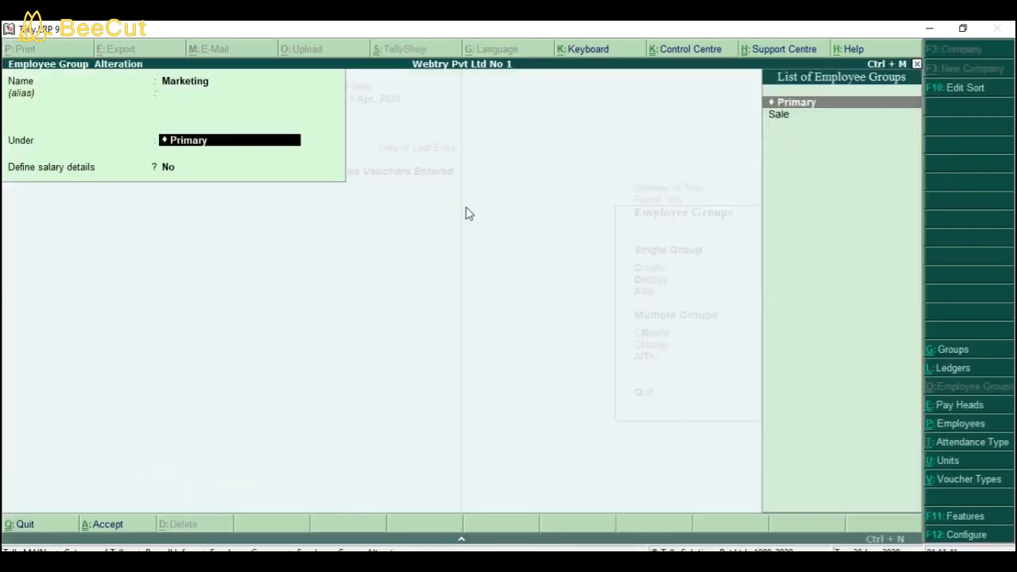
pyautogui.press('Return')
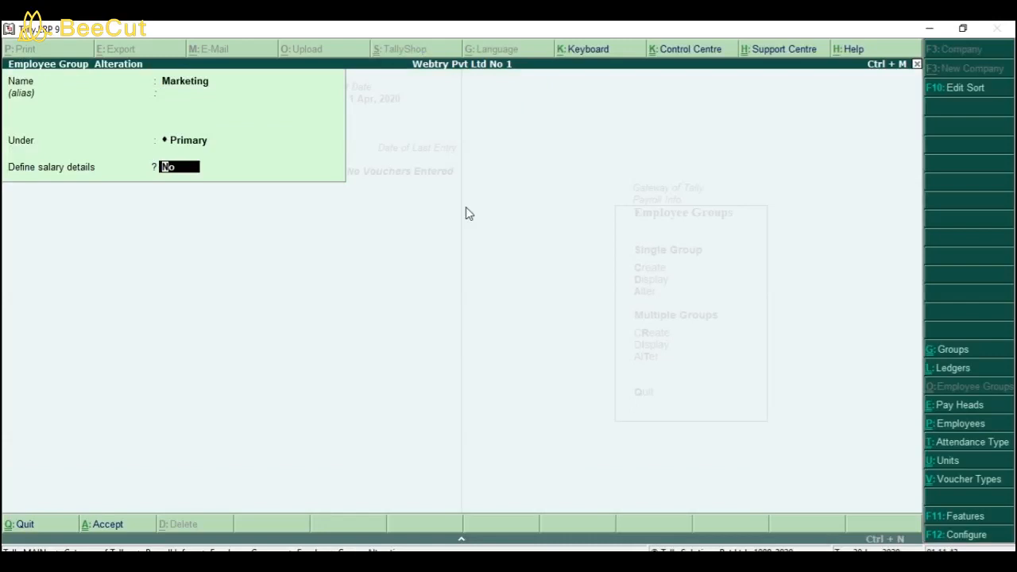
pyautogui.press('Return')
pyautogui.press('Return')
pyautogui.press('a')
# Step: Open the Sale employee group for alteration, keep it under Primary without salary details, and accept it
pyautogui.press('Down')
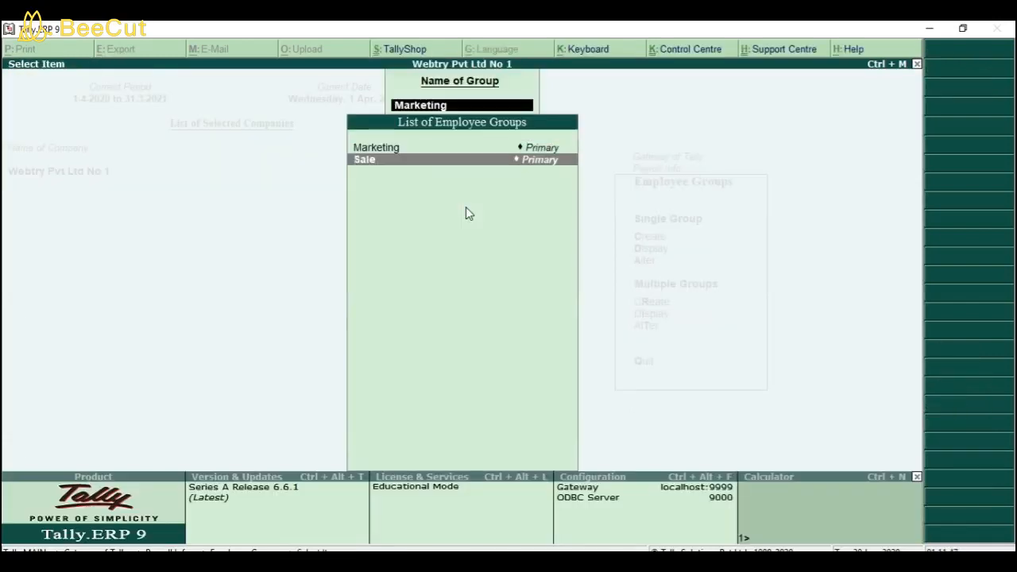
pyautogui.press('Return')
pyautogui.press('Return')
pyautogui.press('Return')
pyautogui.press('Return')
pyautogui.press('Return')
pyautogui.press('Return')
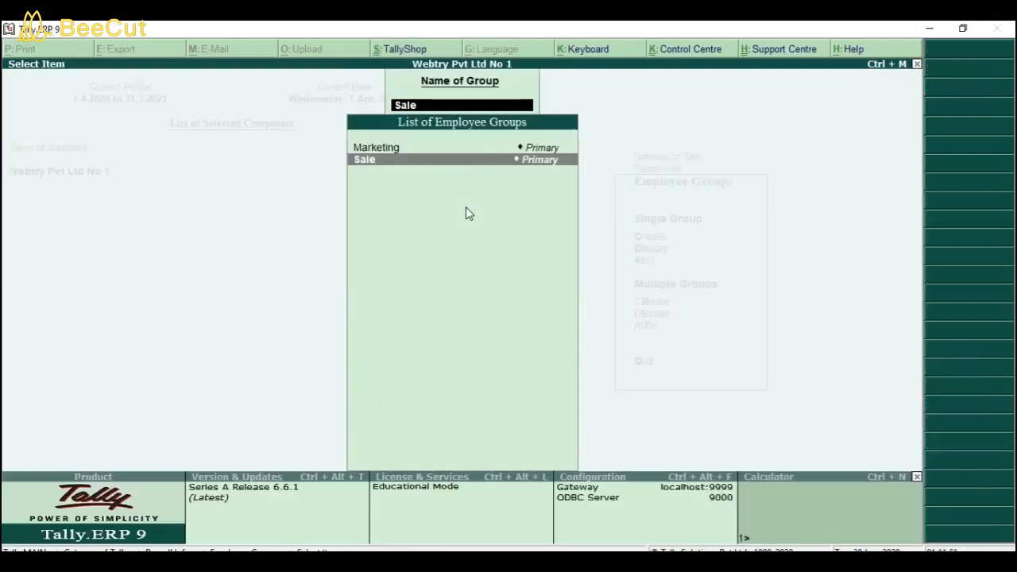
pyautogui.press('Return')
pyautogui.press('Return')
pyautogui.press('Escape')
pyautogui.press('Return')
# Step: Leave the employee groups and open the Marketing employee's record for alteration under Employees
pyautogui.press('Escape')
pyautogui.press('Escape')
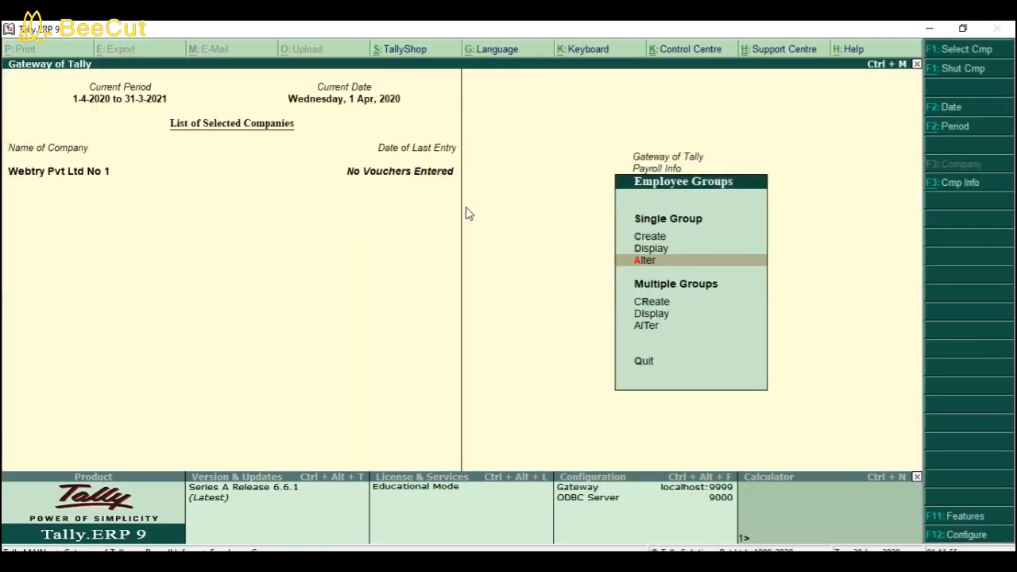
pyautogui.press('Escape')
pyautogui.press('Down')
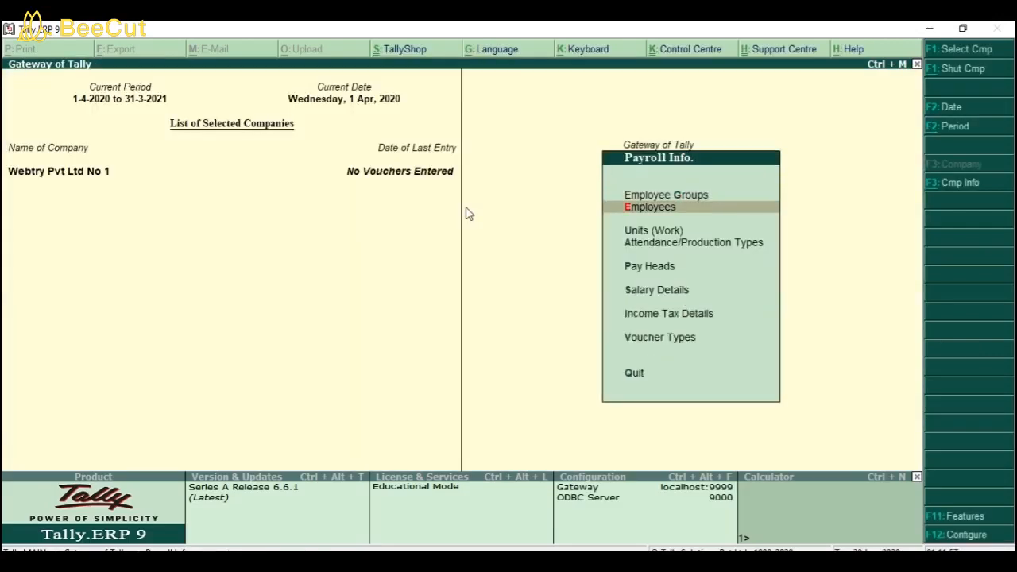
pyautogui.press('Return')
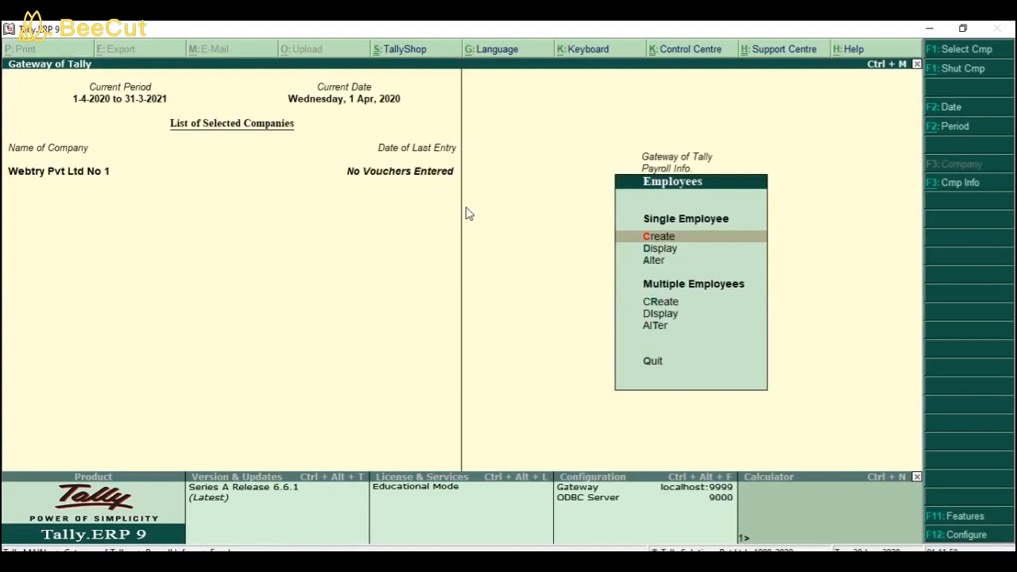
pyautogui.press('Down')
pyautogui.press('Down')
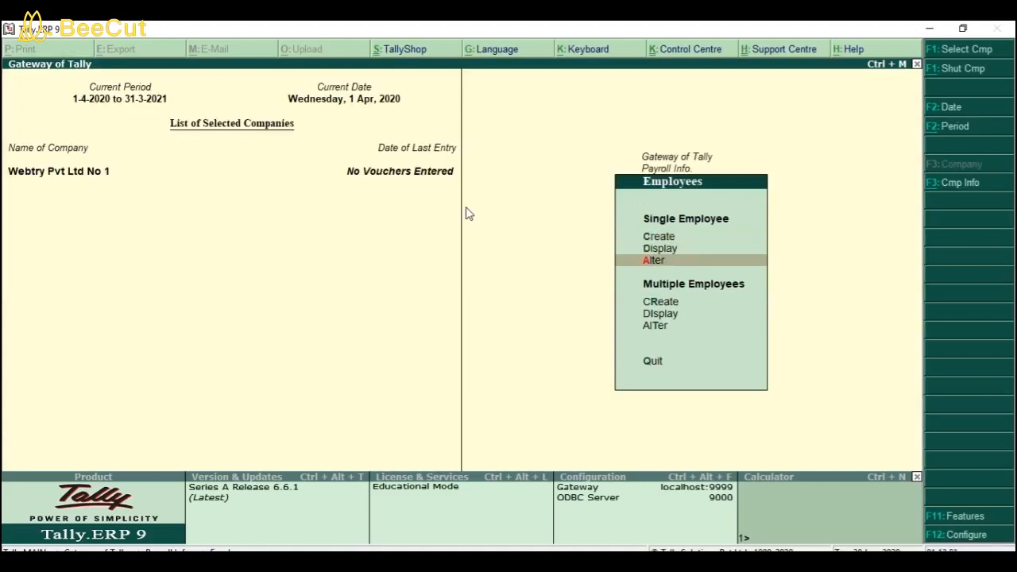
pyautogui.press('Return')
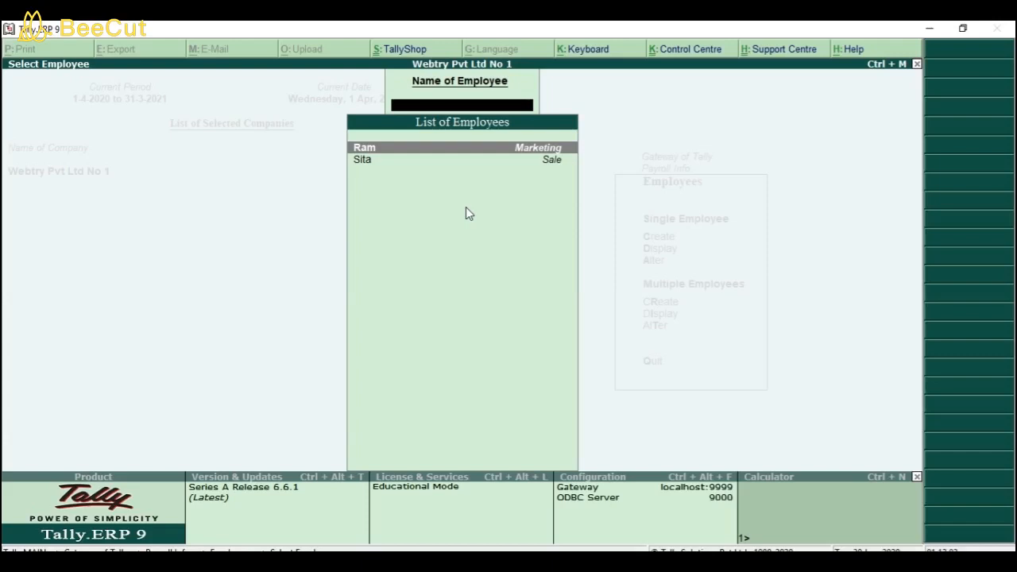
pyautogui.press('Return')
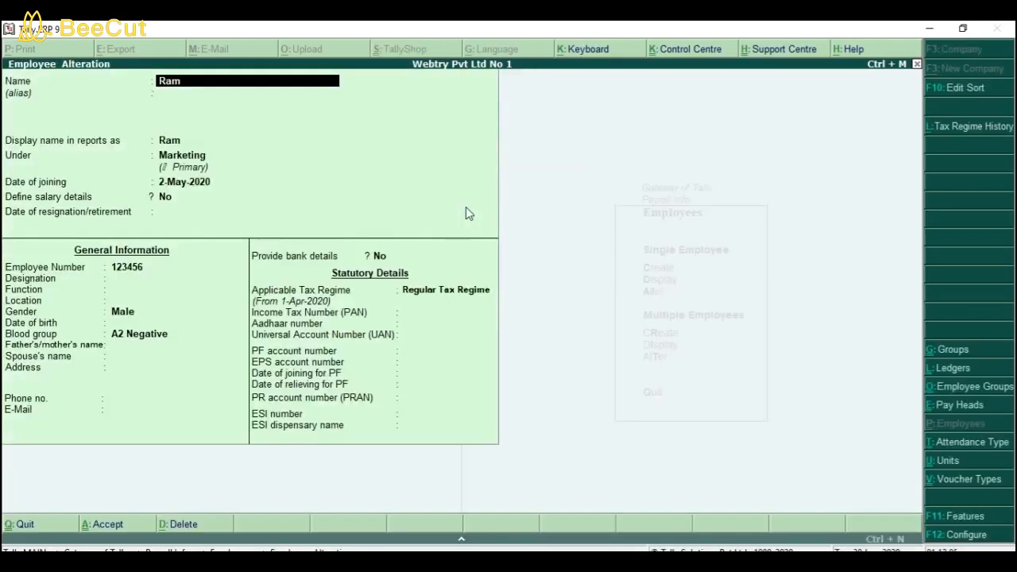
# Step: Keep the employee under Marketing with joining date 2-May-2020, salary details No and no resignation date
pyautogui.press('Return')
pyautogui.press('Return')
pyautogui.press('Return')
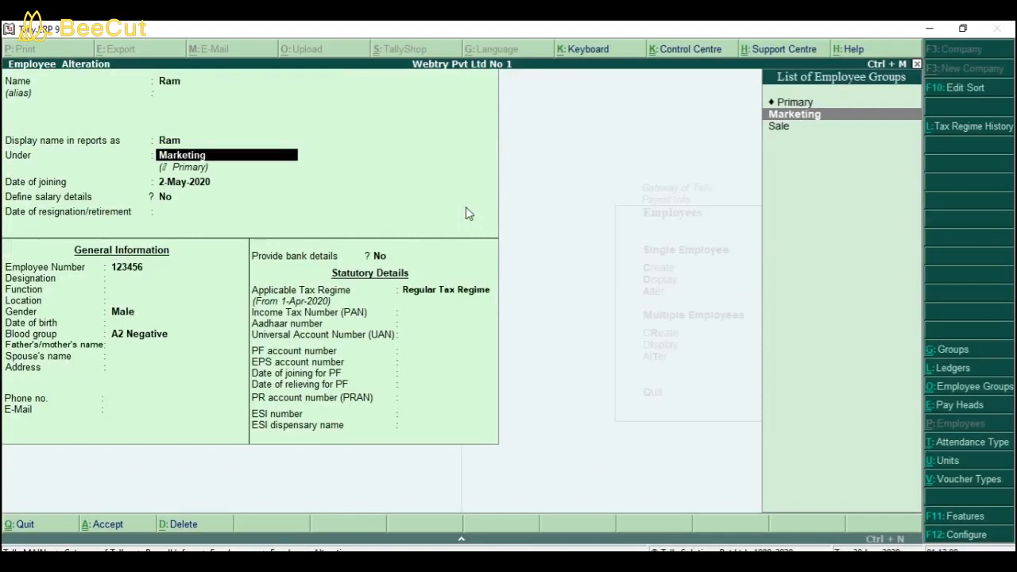
pyautogui.press('Return')
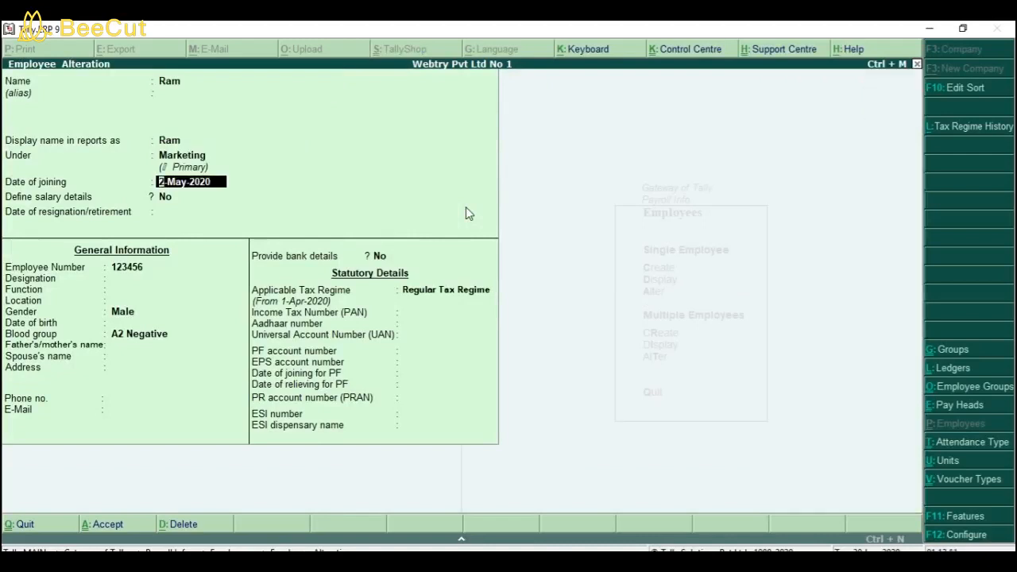
pyautogui.press('Return')
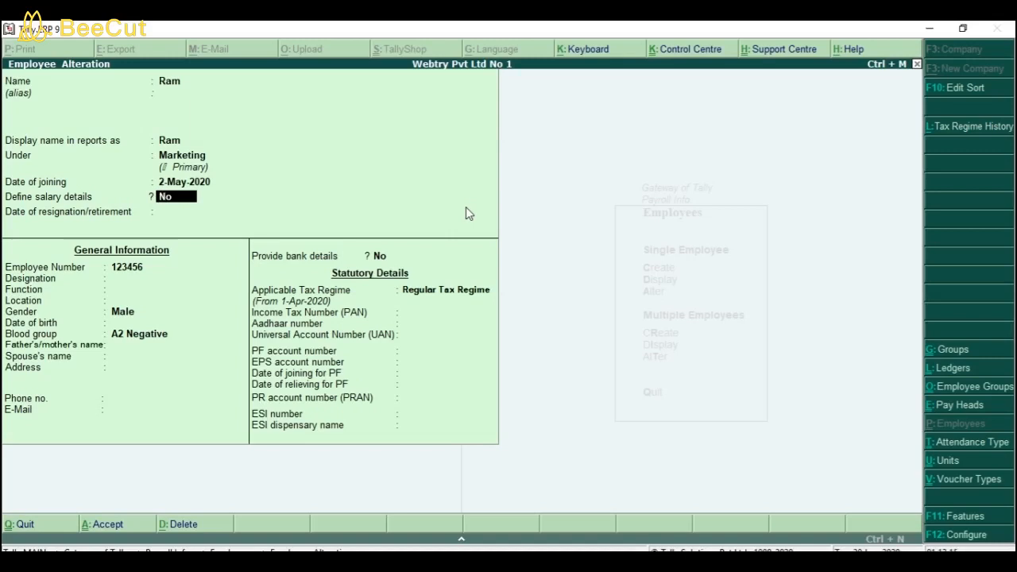
pyautogui.press('Return')
pyautogui.press('Return')
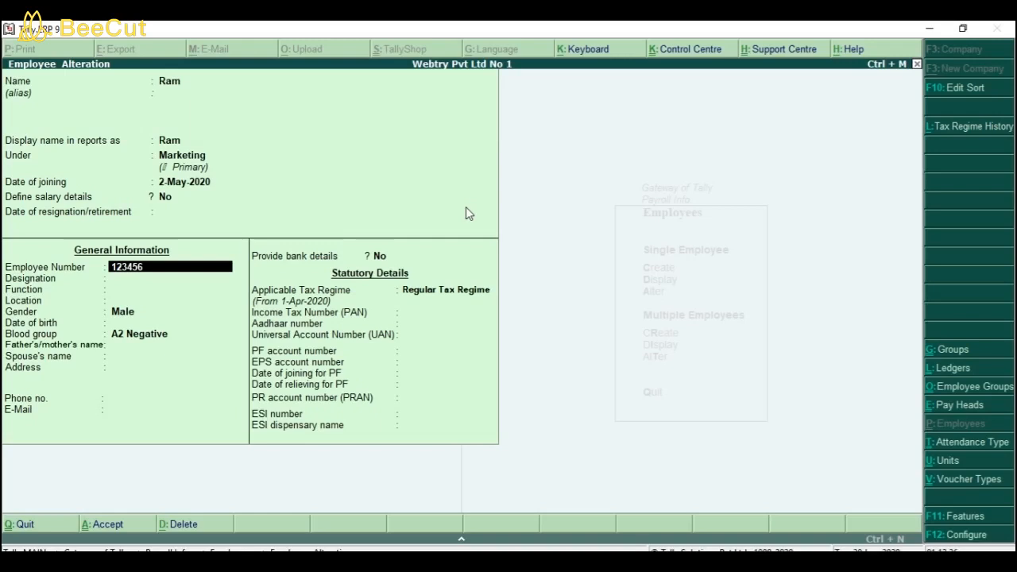
# Step: Go through the employee's general information, keeping the employee number, gender Male and blood group A2 Negative, and leaving the other fields blank
pyautogui.press('Return')
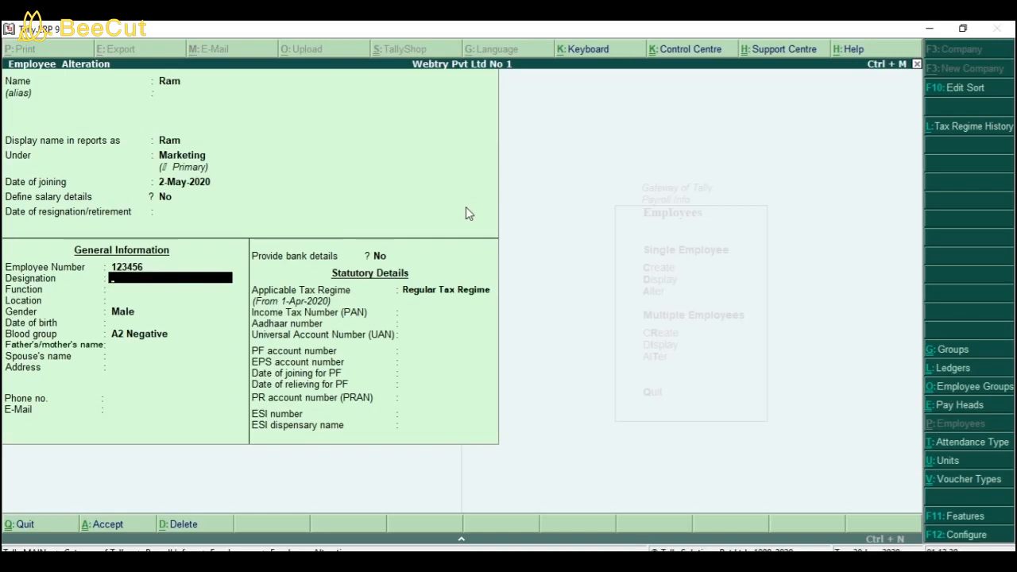
pyautogui.press('Return')
pyautogui.press('Return')
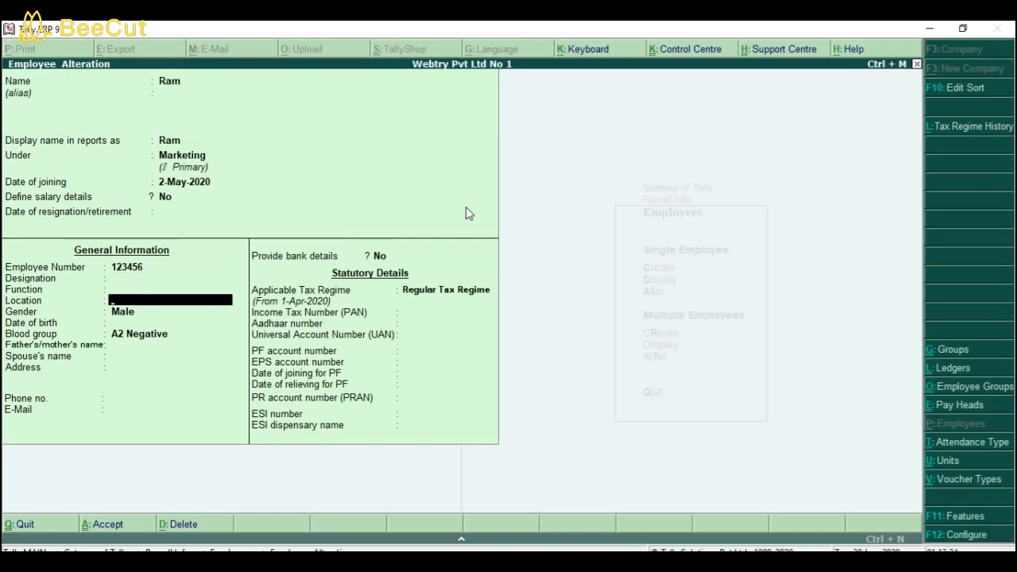
pyautogui.press('Return')
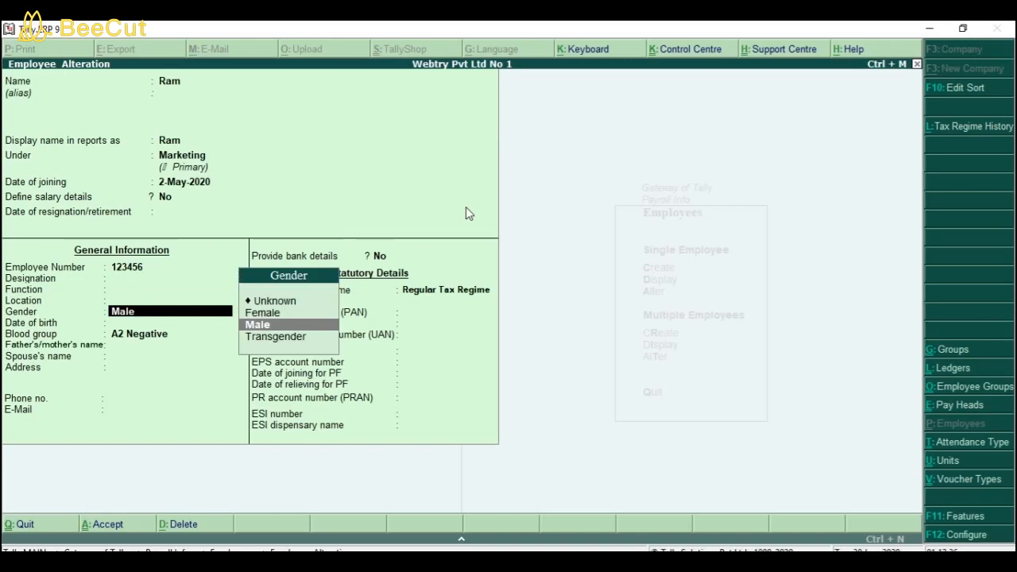
pyautogui.press('Return')
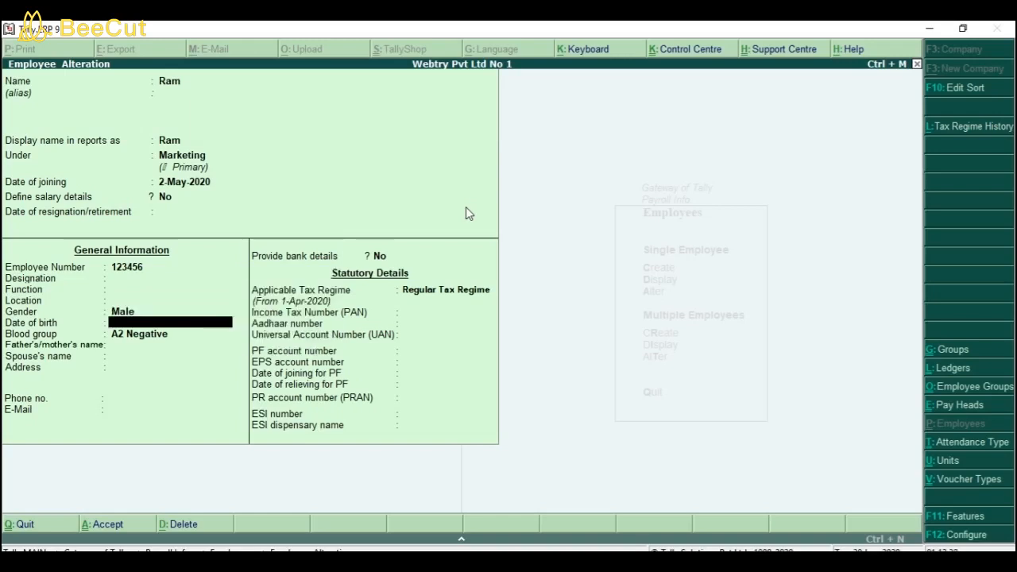
pyautogui.press('Return')
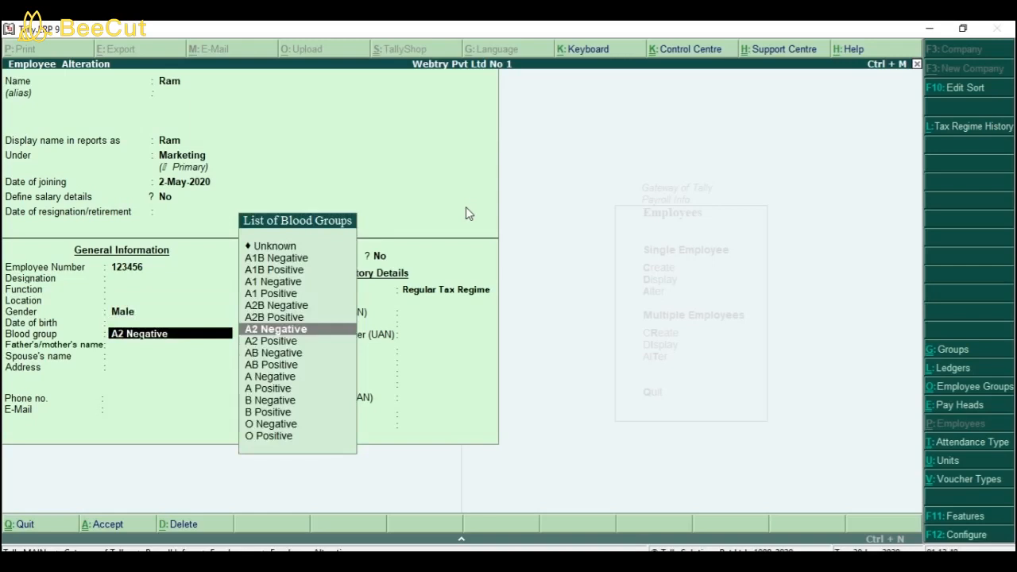
pyautogui.press('Return')
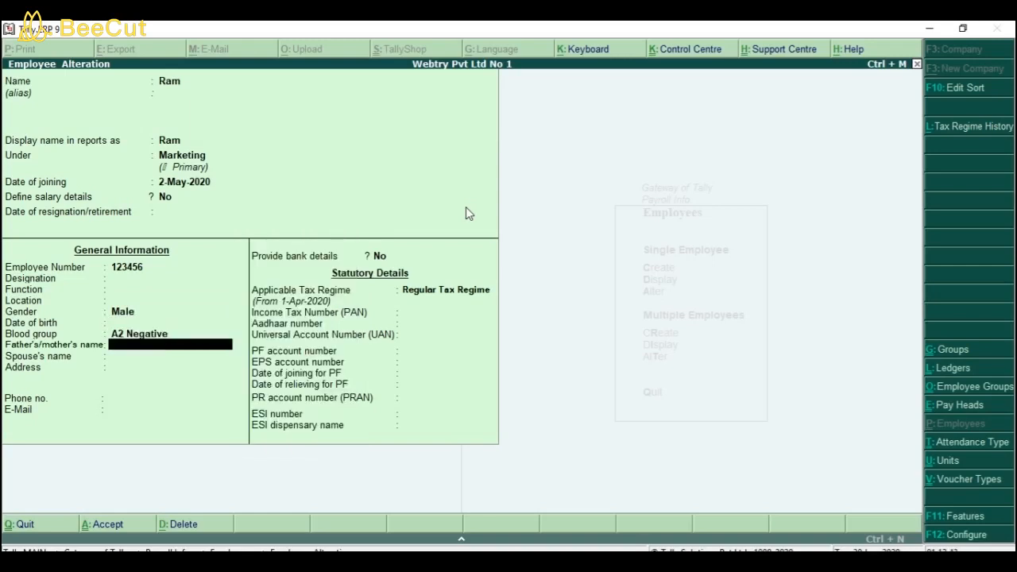
pyautogui.press('Return')
pyautogui.press('Return')
pyautogui.press('Return')
pyautogui.press('Return')
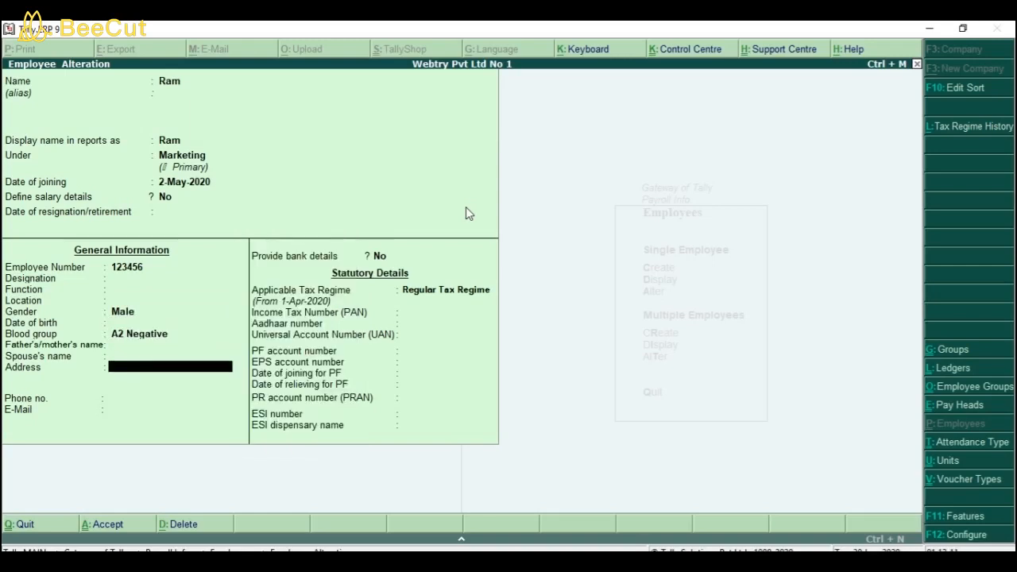
pyautogui.press('Return')
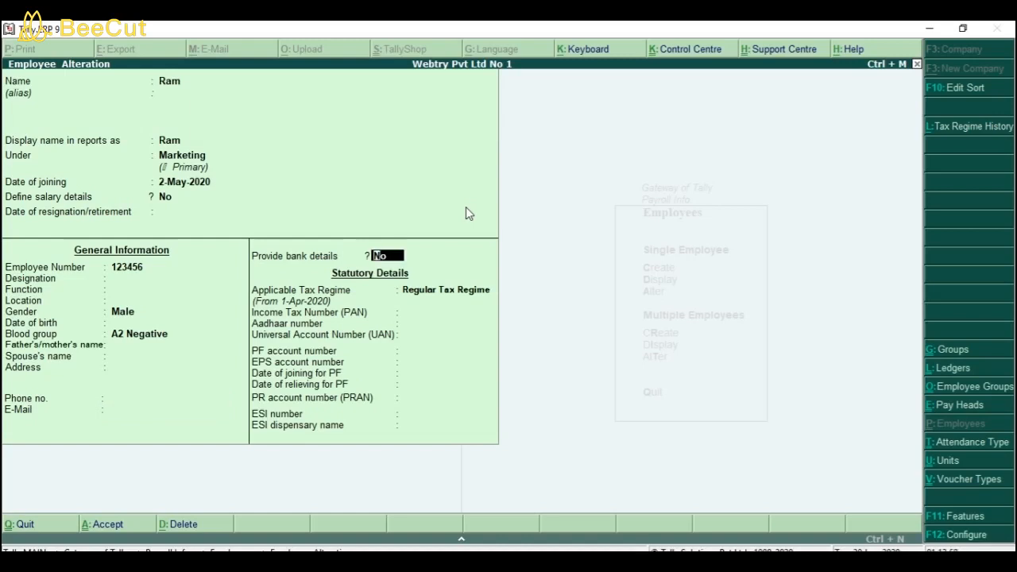
# Step: Keep bank details at No and Regular Tax Regime, leave the statutory numbers blank, and accept the Marketing employee's record
pyautogui.press('Return')
pyautogui.press('Return')
pyautogui.press('Return')
pyautogui.press('Return')
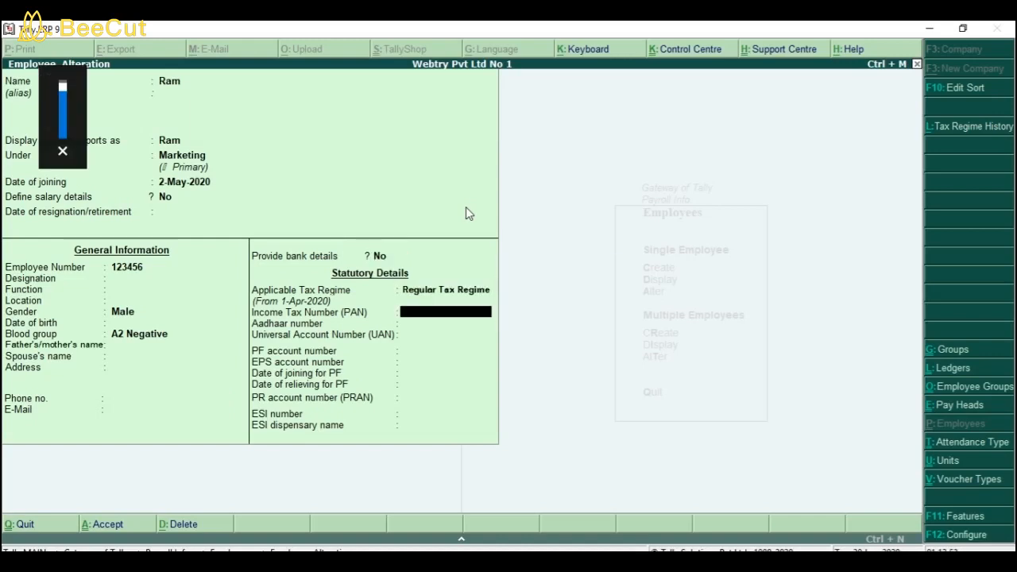
pyautogui.press('Return')
pyautogui.press('Return')
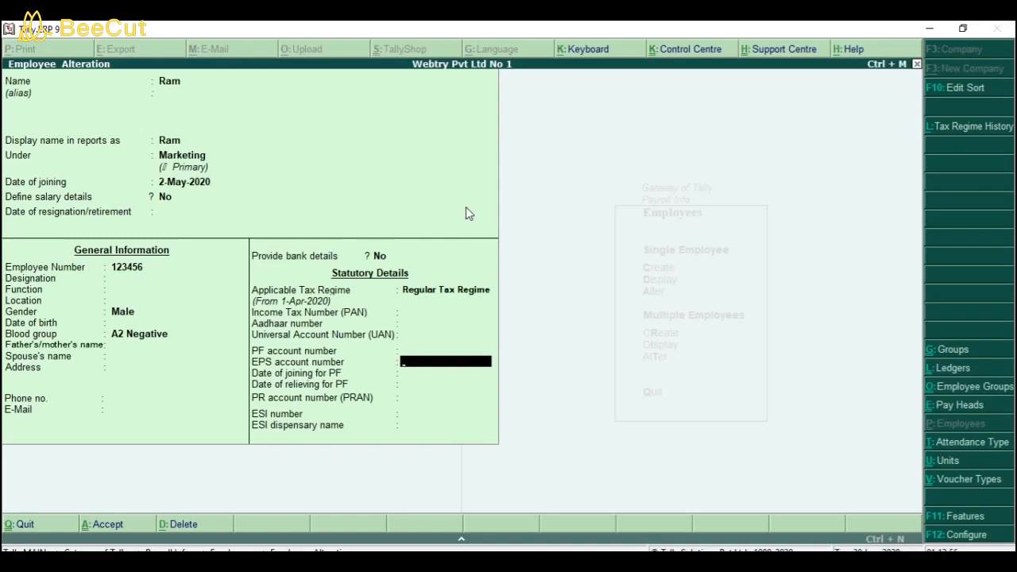
pyautogui.press('Return')
pyautogui.press('Return')
pyautogui.press('Return')
pyautogui.press('Return')
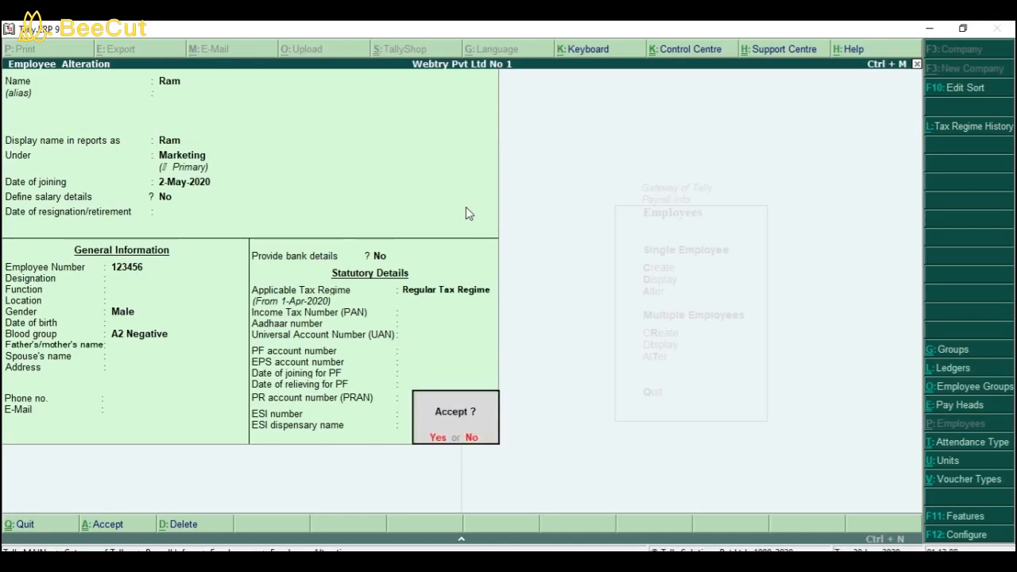
pyautogui.press('Return')
# Step: Open the Sale employee's record and keep group Sale, joining date 2-May-2020 and salary details No
pyautogui.press('Down')
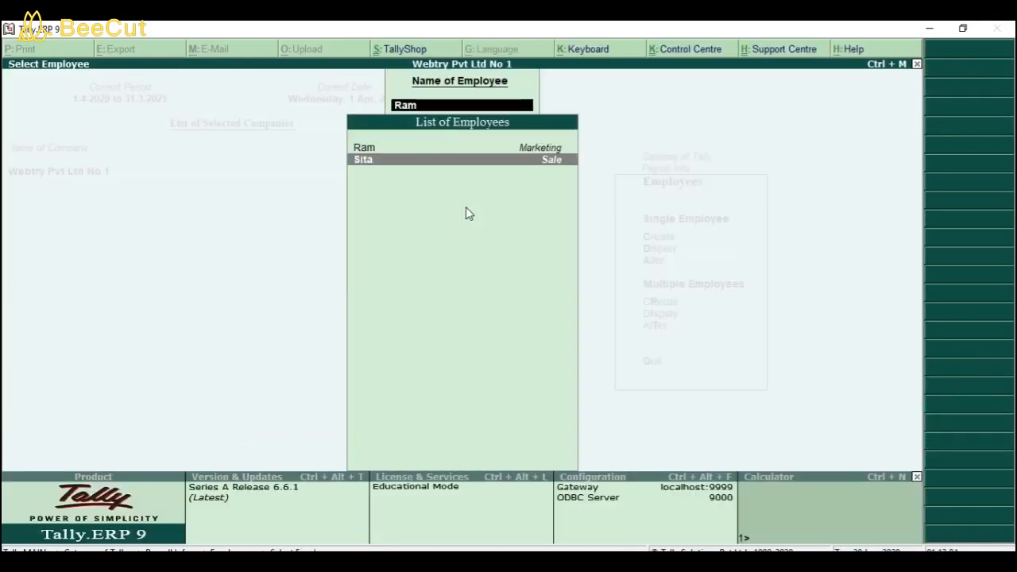
pyautogui.press('Return')
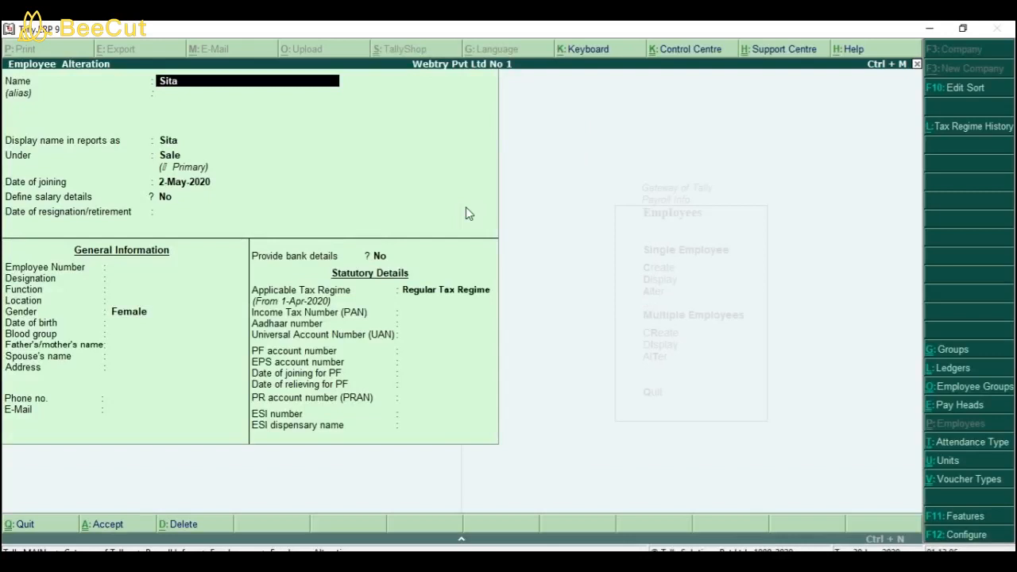
pyautogui.press('Return')
pyautogui.press('Return')
pyautogui.press('Return')
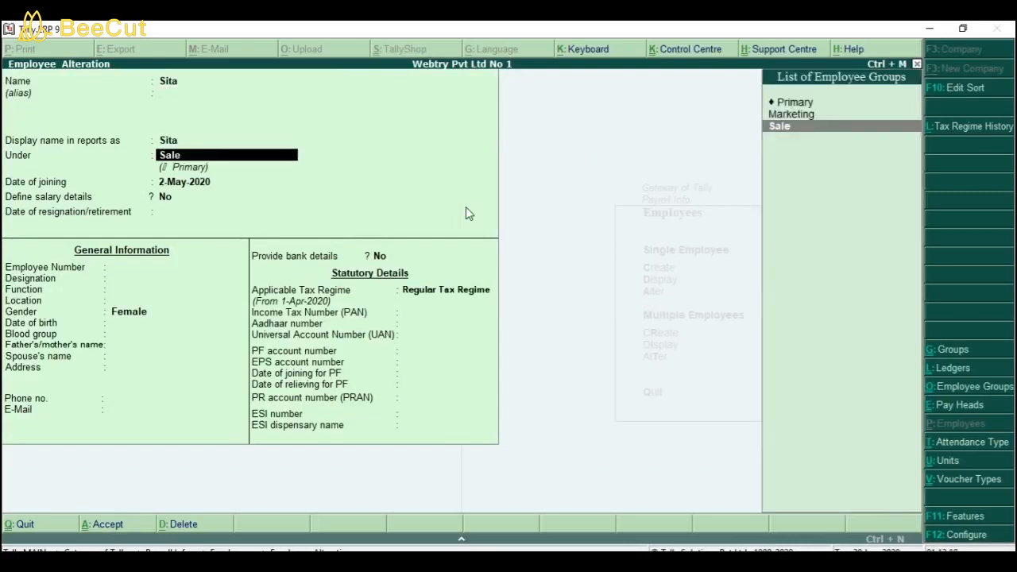
pyautogui.press('Return')
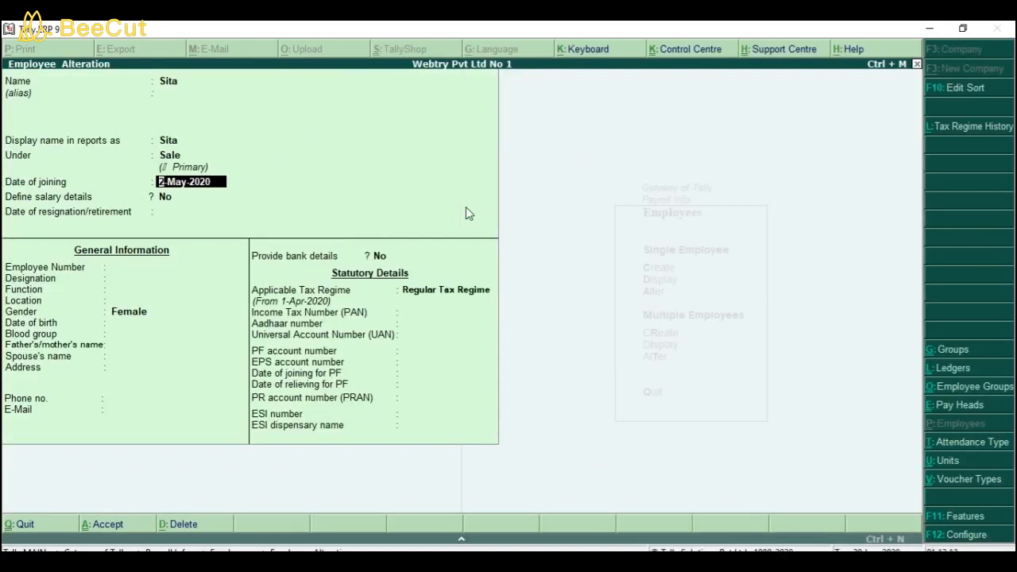
pyautogui.press('Return')
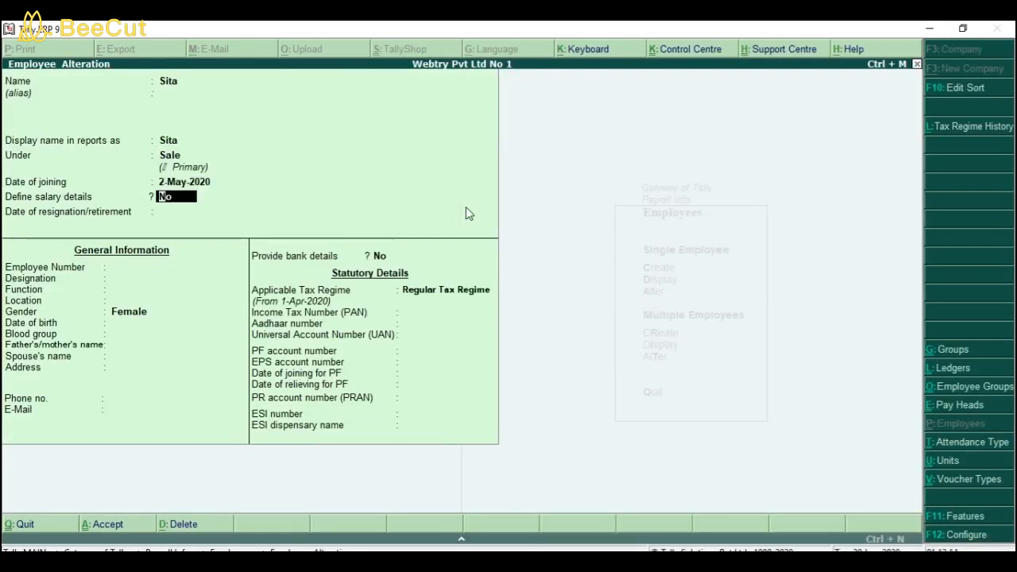
pyautogui.press('Return')
pyautogui.press('Return')
# Step: Keep the Sale employee's gender as Female, set the blood group to Unknown, and leave the other general information blank
pyautogui.press('Return')
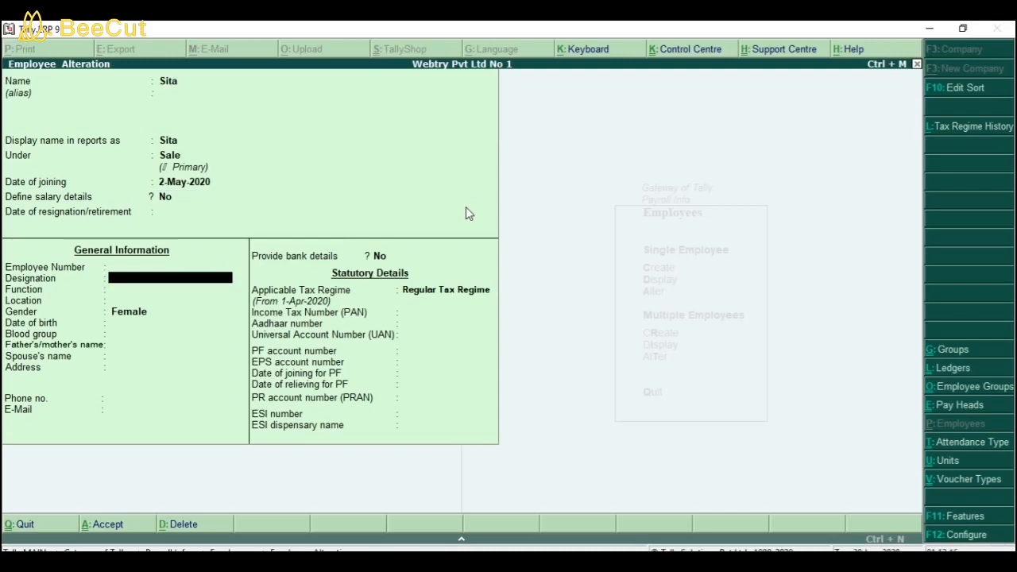
pyautogui.press('Return')
pyautogui.press('Return')
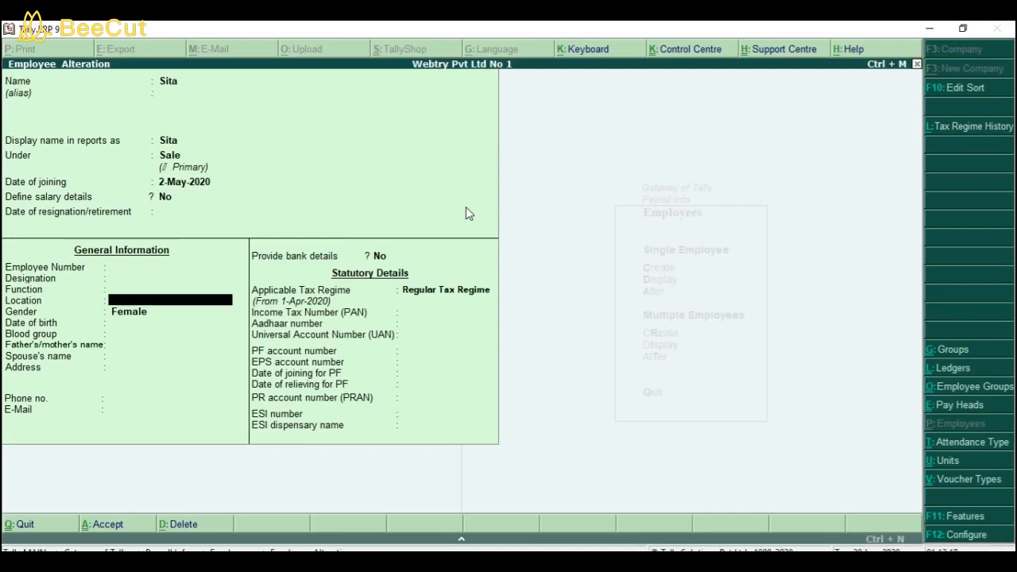
pyautogui.press('Return')
pyautogui.press('Return')
pyautogui.press('Return')
pyautogui.press('Return')
pyautogui.press('Return')
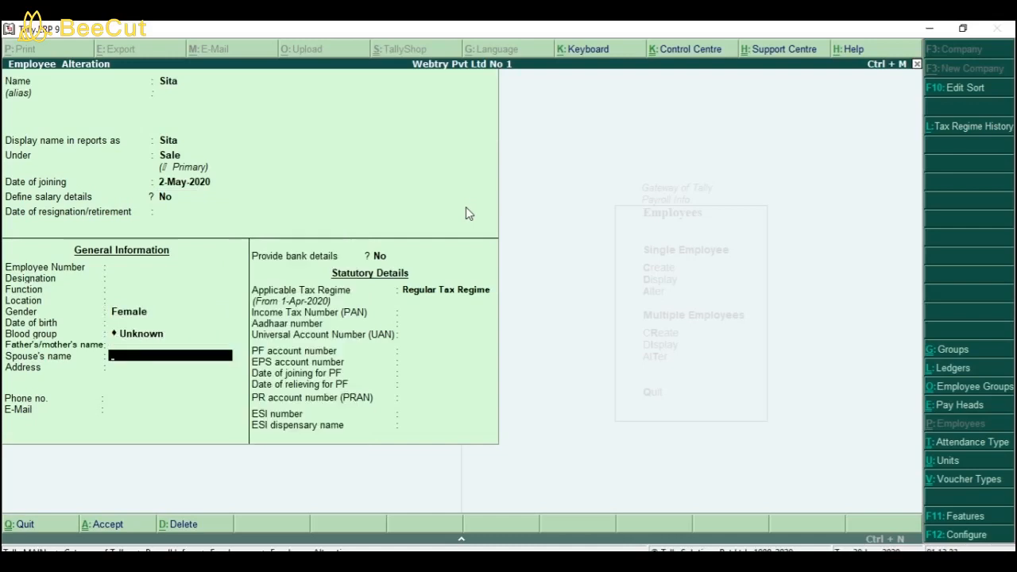
pyautogui.press('Return')
pyautogui.press('Return')
pyautogui.press('Return')
pyautogui.press('Return')
# Step: Leave the Sale employee's bank and statutory details unfilled under Regular Tax Regime and accept the record
pyautogui.press('Return')
pyautogui.press('Return')
pyautogui.press('Return')
pyautogui.press('Return')
pyautogui.press('Return')
pyautogui.press('Return')
pyautogui.press('Return')
pyautogui.press('Return')
pyautogui.press('Return')
pyautogui.press('Return')
pyautogui.press('Return')
pyautogui.press('Return')
pyautogui.press('Return')
# Step: Leave the employee records and open the list of work units for alteration
pyautogui.press('Escape')
pyautogui.press('Escape')
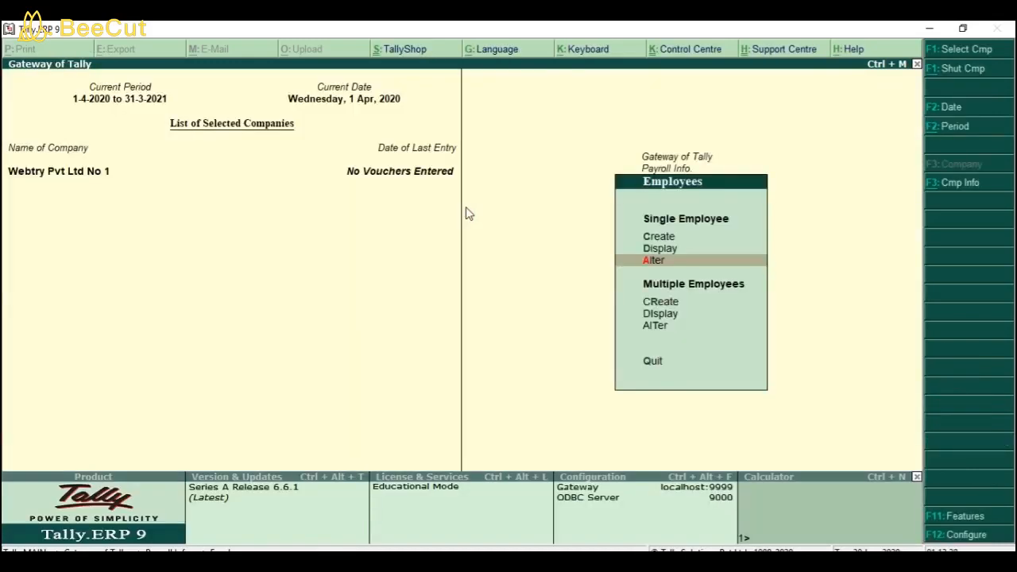
pyautogui.press('Escape')
pyautogui.press('Down')
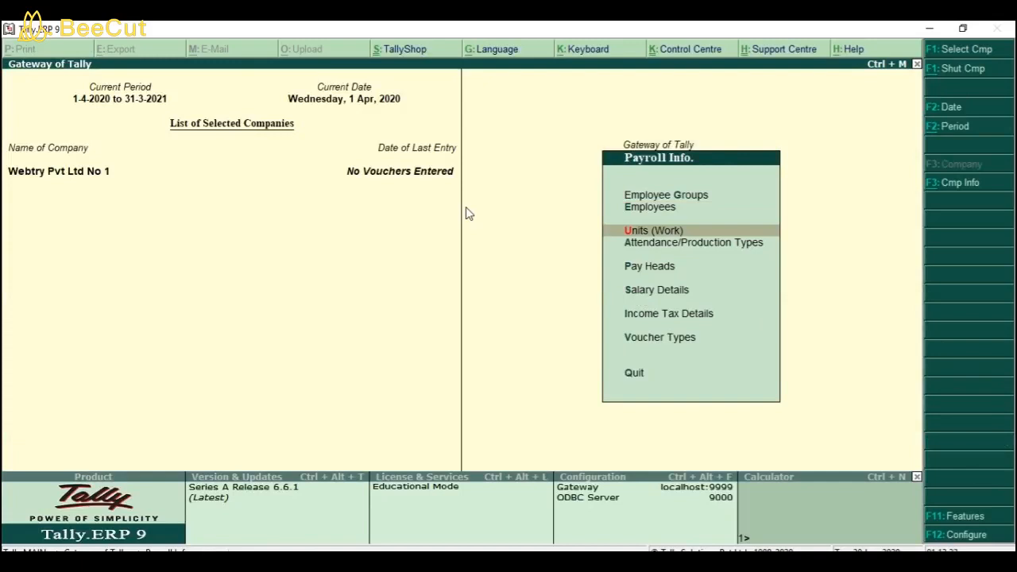
pyautogui.press('Return')
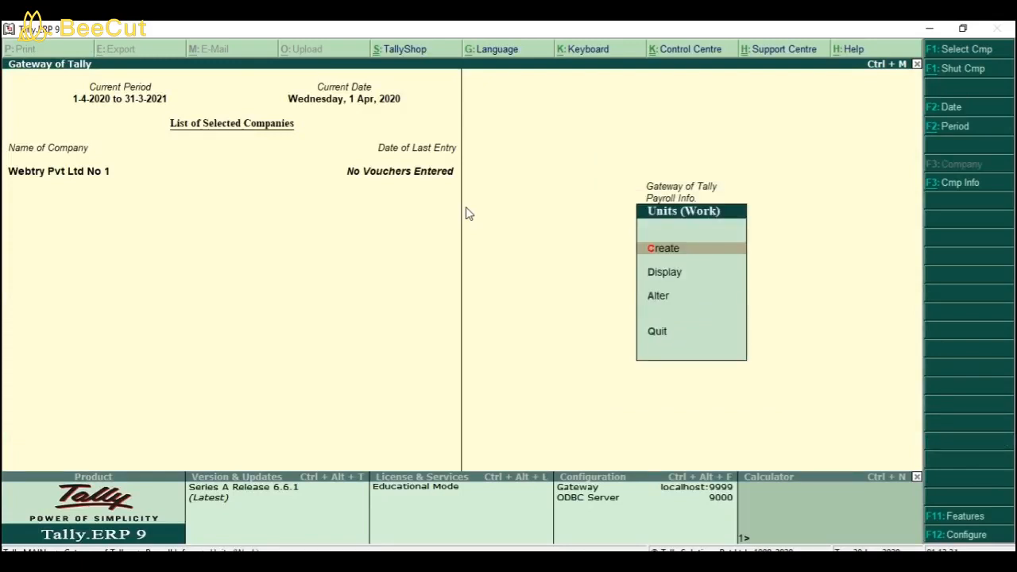
pyautogui.press('Down')
pyautogui.press('Down')
pyautogui.press('Return')
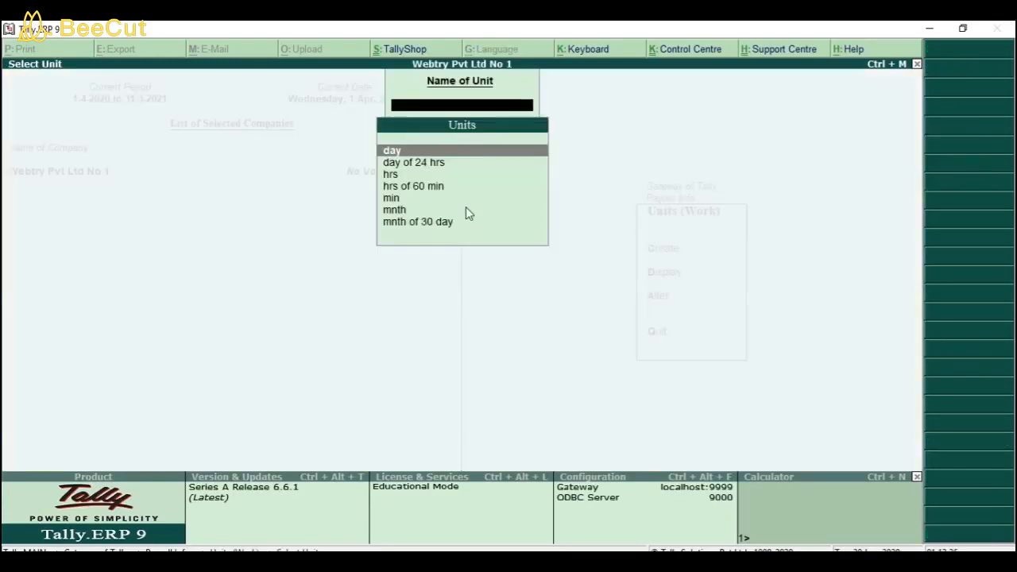
# Step: Open the day unit's definition, go through its fields, and accept it
pyautogui.press('Return')
pyautogui.press('Return')
pyautogui.press('Return')
pyautogui.press('Return')
pyautogui.press('Return')
# Step: Open the hrs unit's definition, go through its fields, and accept it
pyautogui.press('Down')
pyautogui.press('Down')
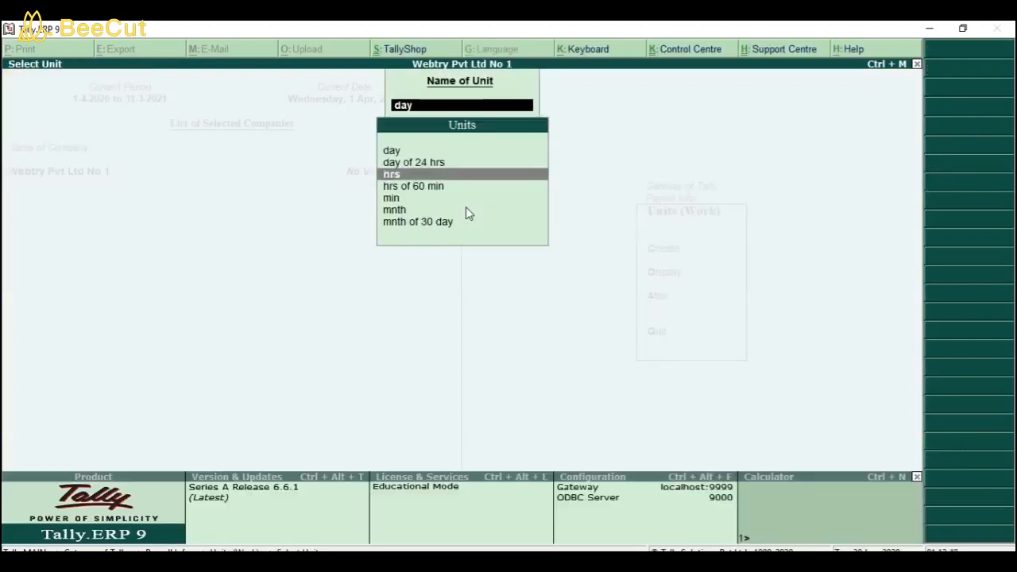
pyautogui.press('Return')
pyautogui.press('Return')
pyautogui.press('Return')
pyautogui.press('Return')
pyautogui.press('Return')
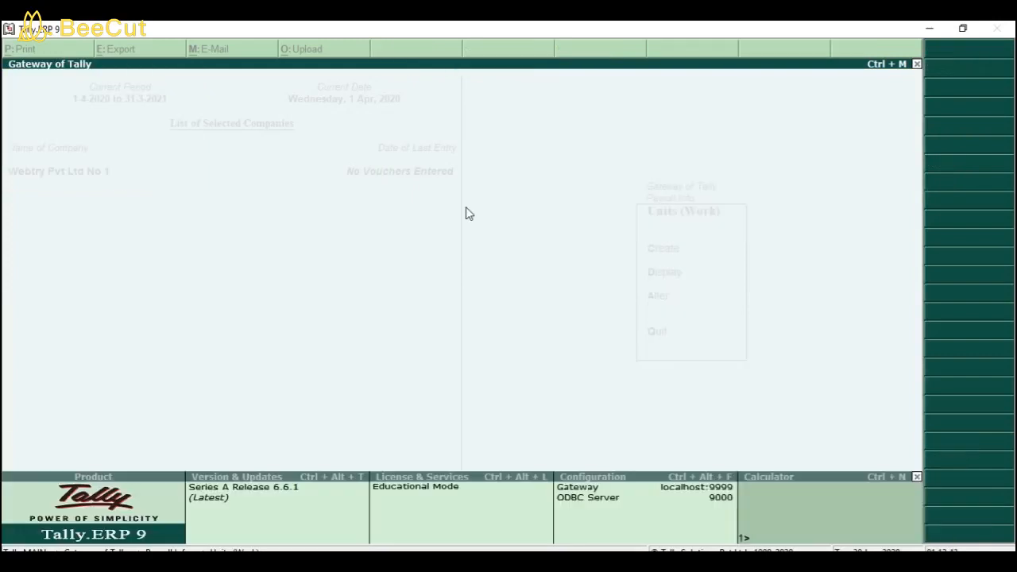
# Step: Open the simple unit min, check its formal name and decimal places, and accept it
pyautogui.press('Down')
pyautogui.press('Down')
pyautogui.press('Return')
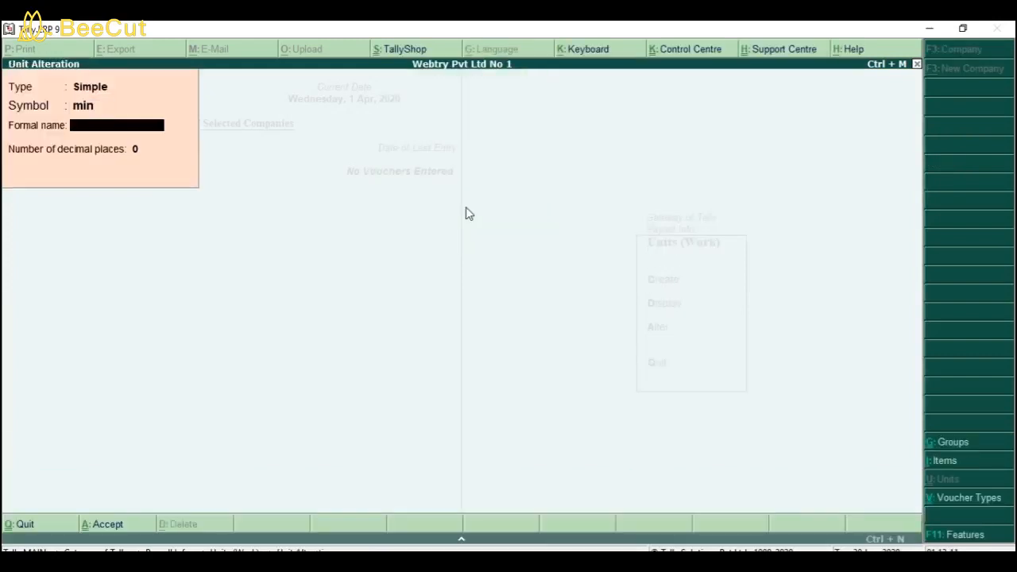
pyautogui.press('Return')
pyautogui.press('Return')
# Step: Review the conversion factor and both units of the compound unit mnth of 30 day, and accept it
pyautogui.press('Down')
pyautogui.press('Down')
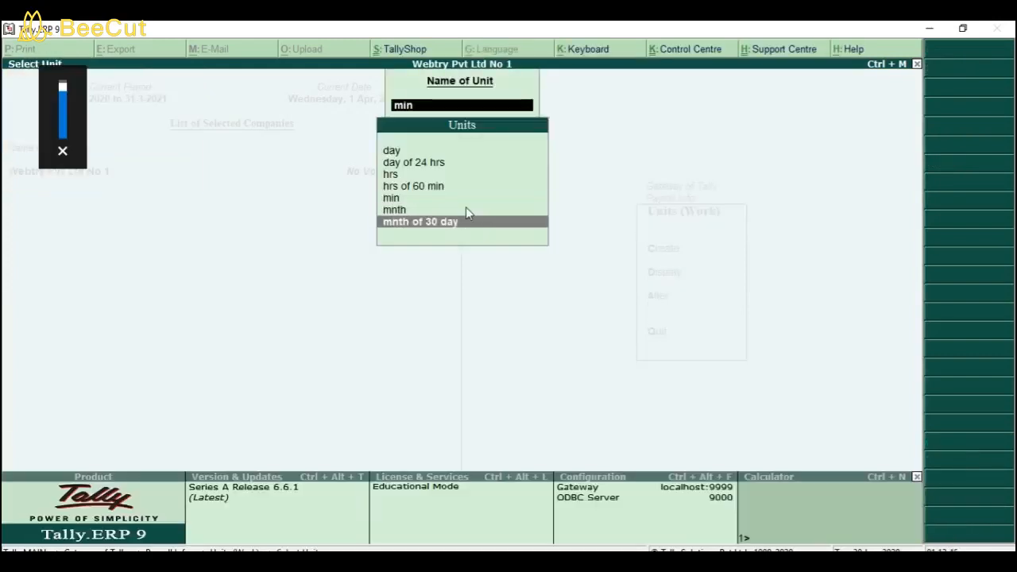
pyautogui.press('Return')
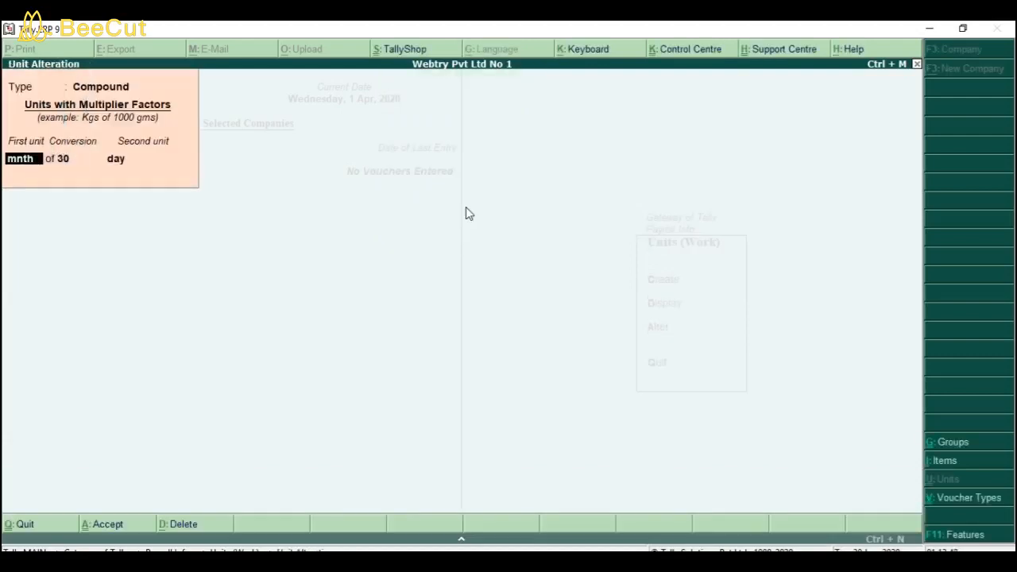
pyautogui.press('Return')
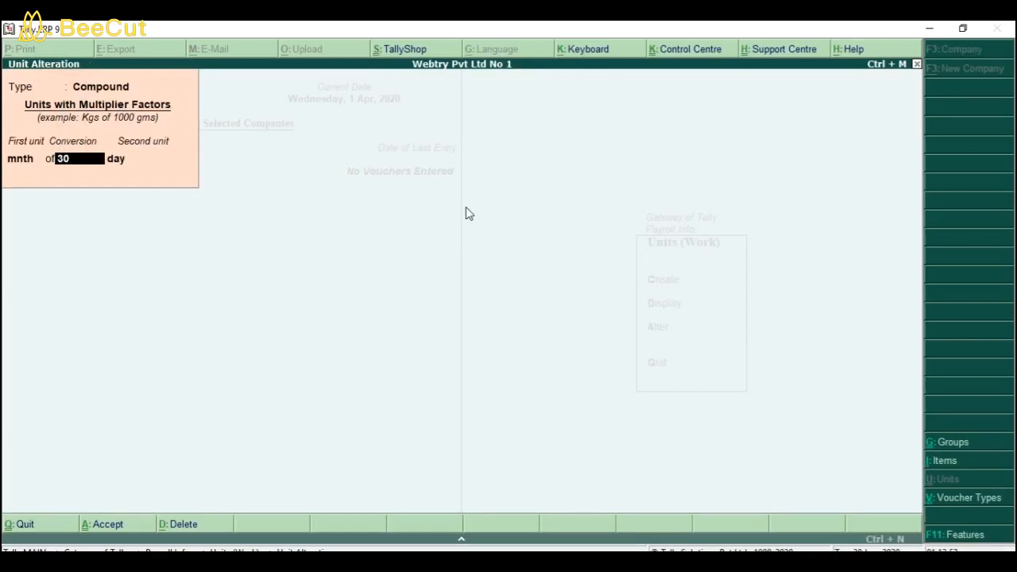
pyautogui.press('Return')
pyautogui.press('Return')
pyautogui.press('Return')
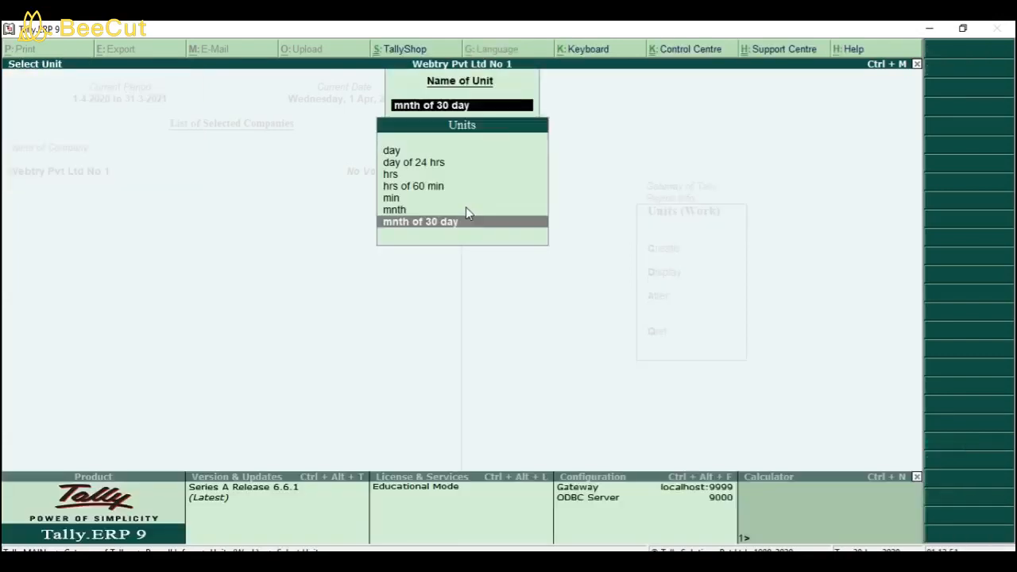
# Step: Review the conversion factor and both units of the compound unit hrs of 60 min, and accept it
pyautogui.press('Up')
pyautogui.press('Up')
pyautogui.press('Up')
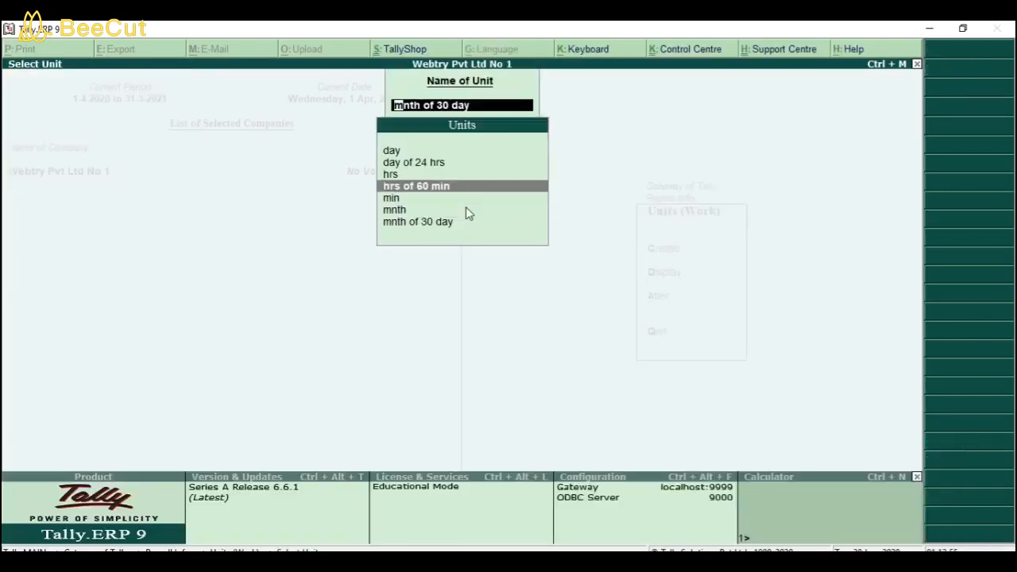
pyautogui.press('Return')
pyautogui.press('Return')
pyautogui.press('Return')
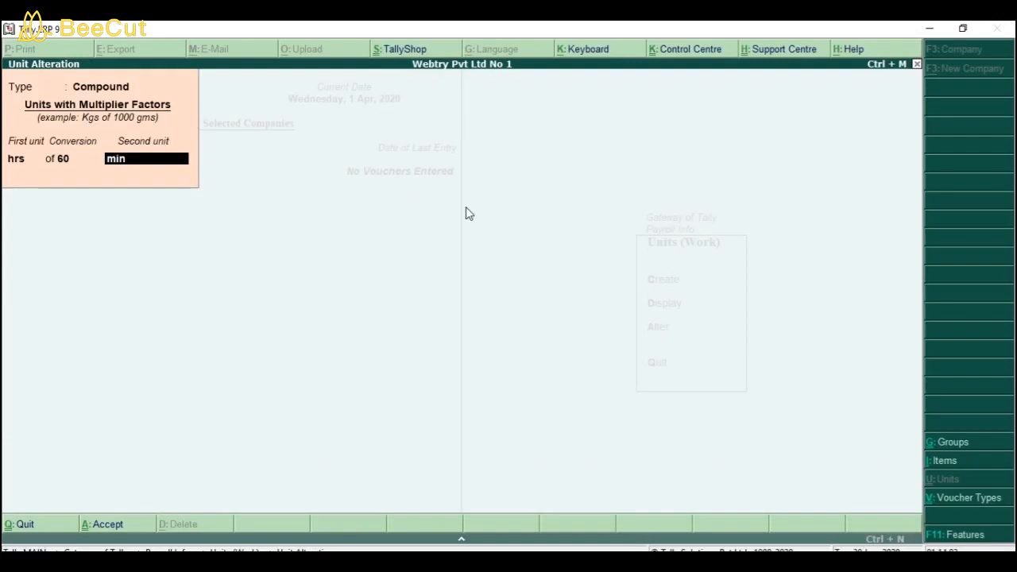
pyautogui.hotkey('ctrl', 'a')
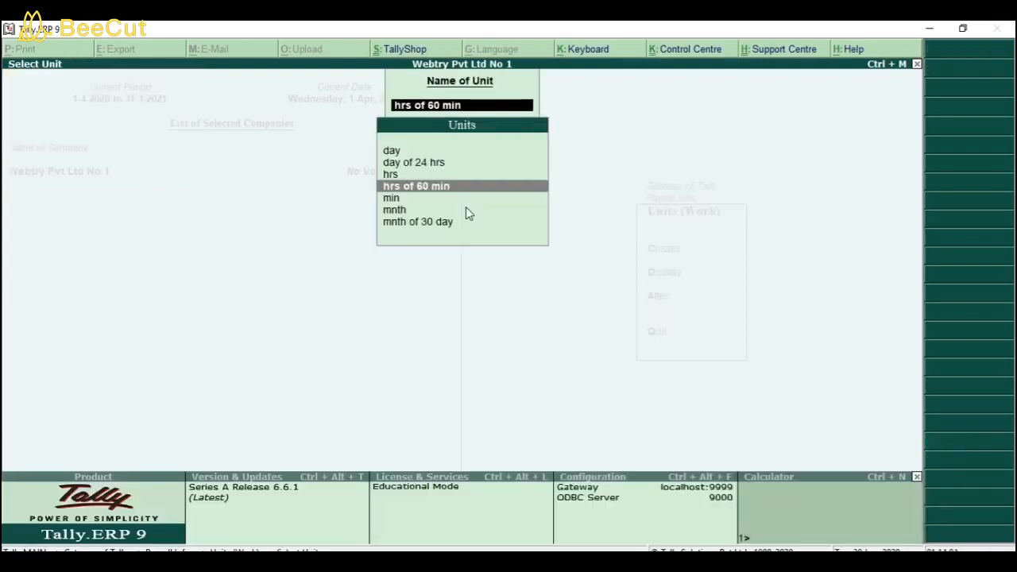
# Step: Review the conversion factor and both units of the compound unit day of 24 hrs, and accept it
pyautogui.press('Up')
pyautogui.press('Up')
pyautogui.press('Return')
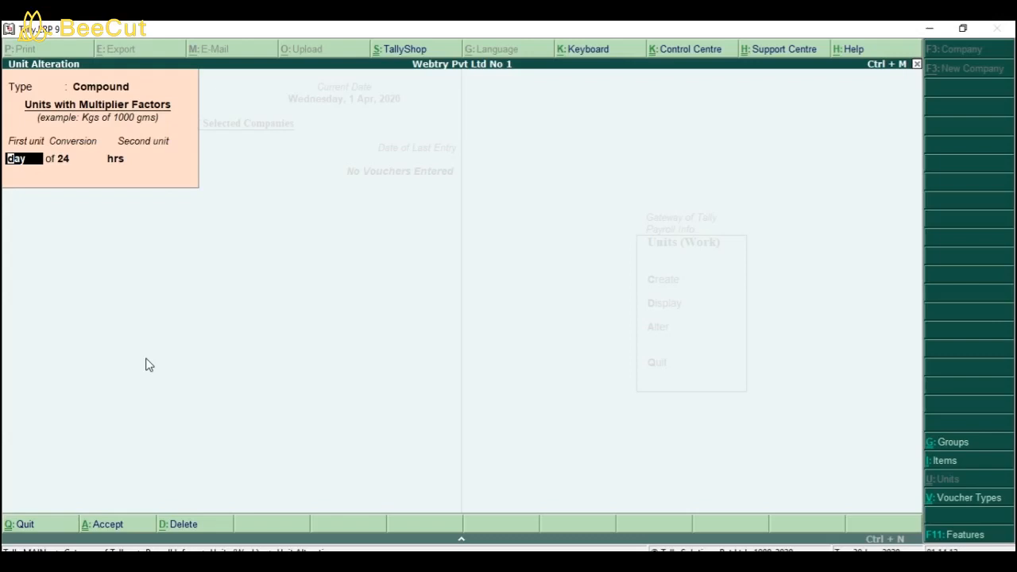
pyautogui.press('Return')
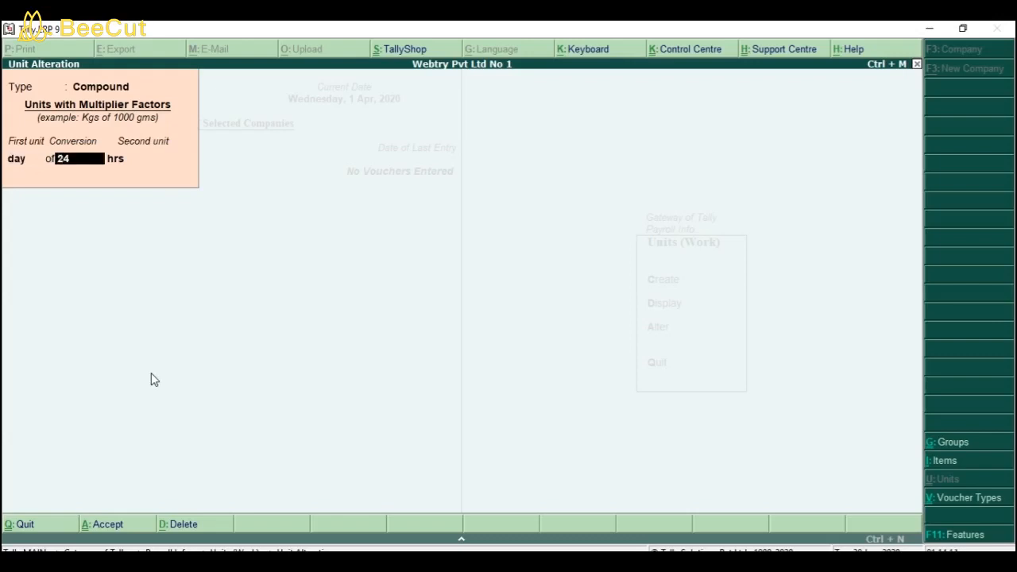
pyautogui.press('Return')
pyautogui.press('Return')
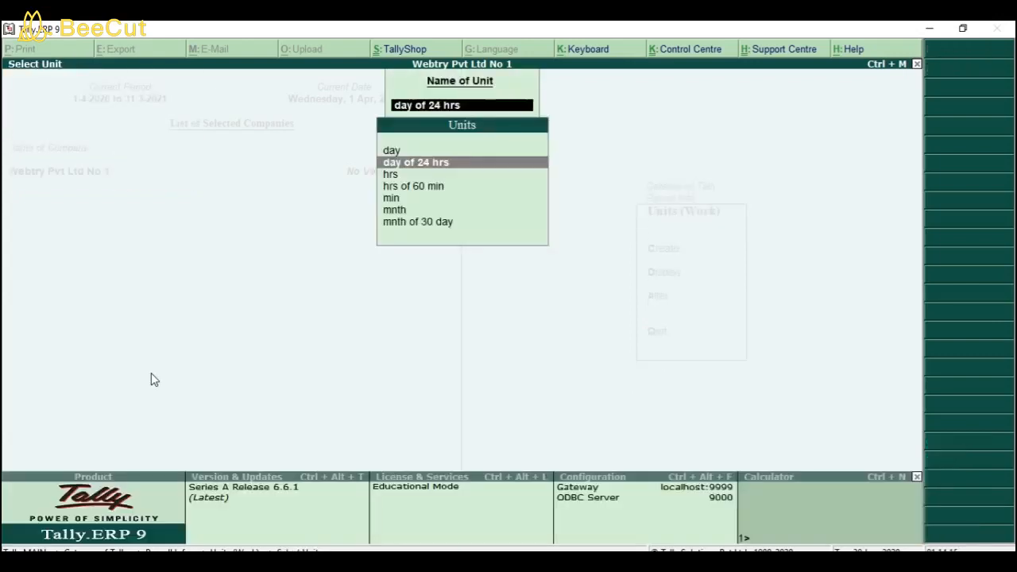
# Step: Leave the work units and open the list of attendance/production types for alteration
pyautogui.press('Return')
pyautogui.press('Escape')
pyautogui.press('Return')
pyautogui.press('Escape')
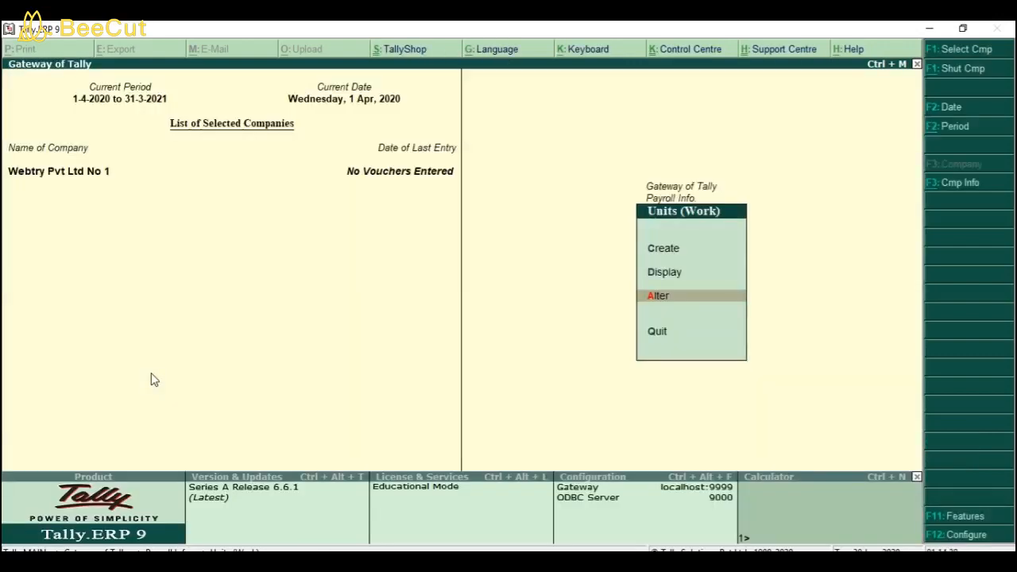
pyautogui.press('Escape')
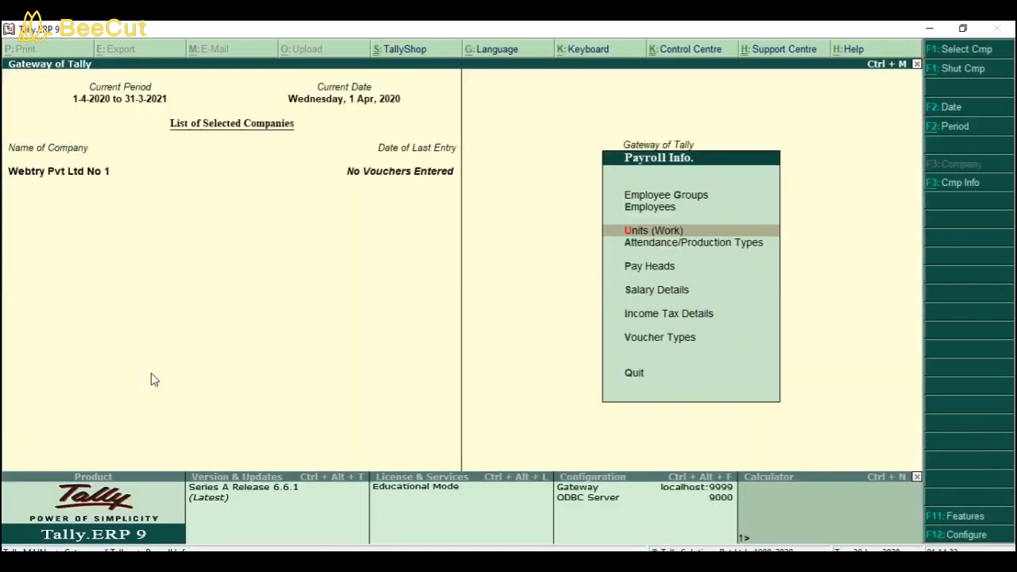
pyautogui.press('Down')
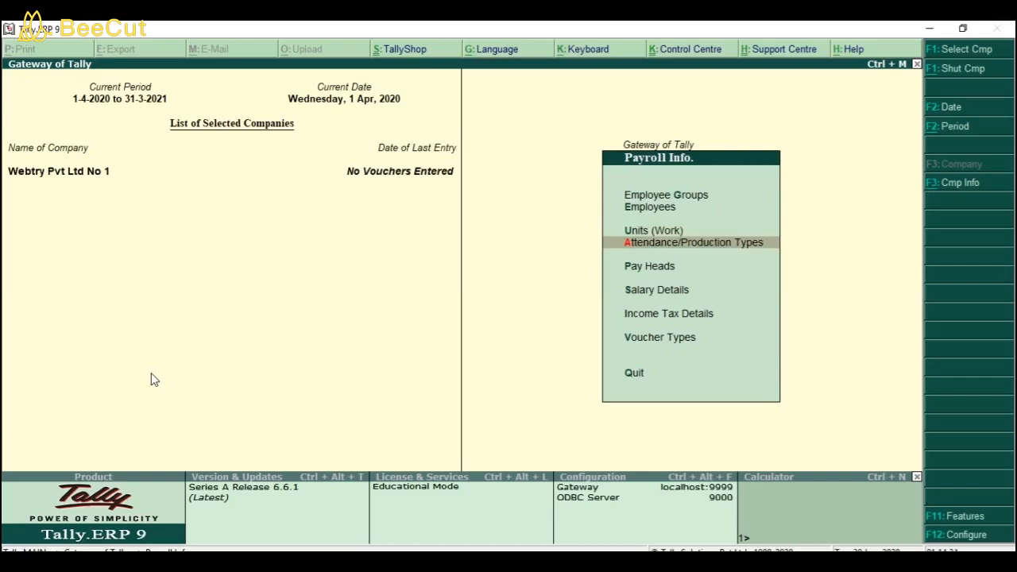
pyautogui.press('Return')
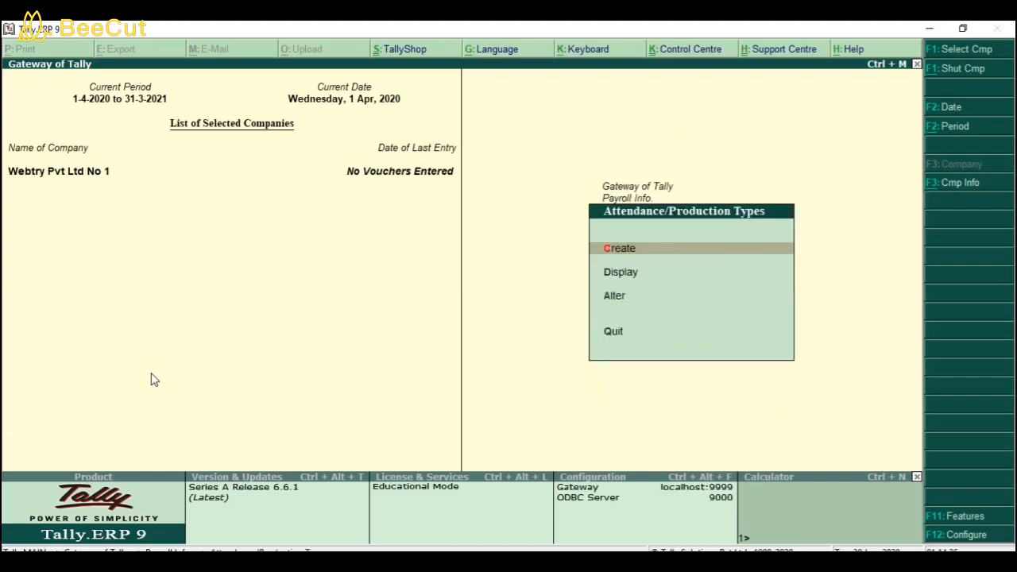
pyautogui.press('Down')
pyautogui.press('Down')
pyautogui.press('Return')
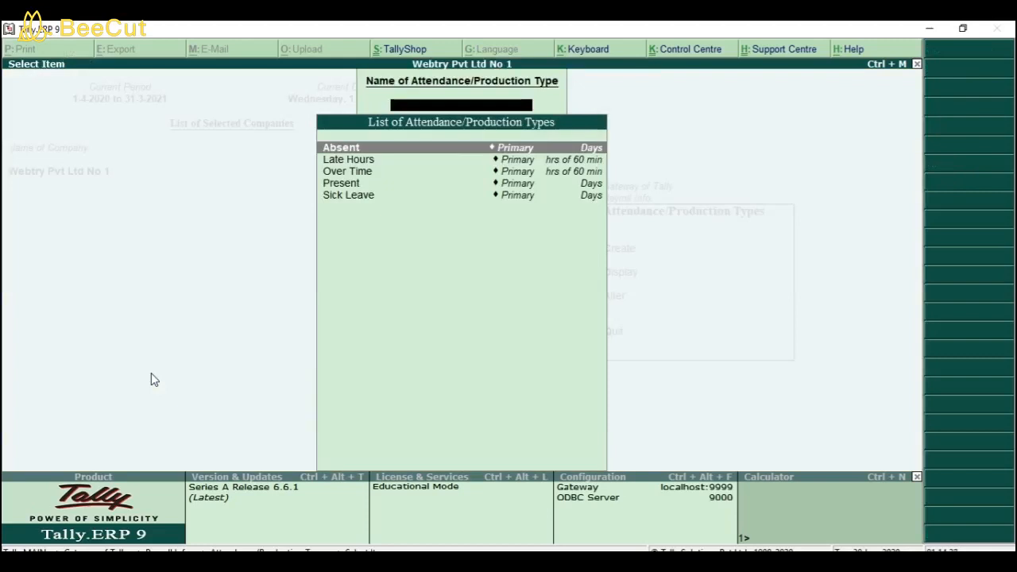
# Step: Open the Absent attendance type, keep it under Primary as Leave without Pay, and accept it
pyautogui.press('Return')
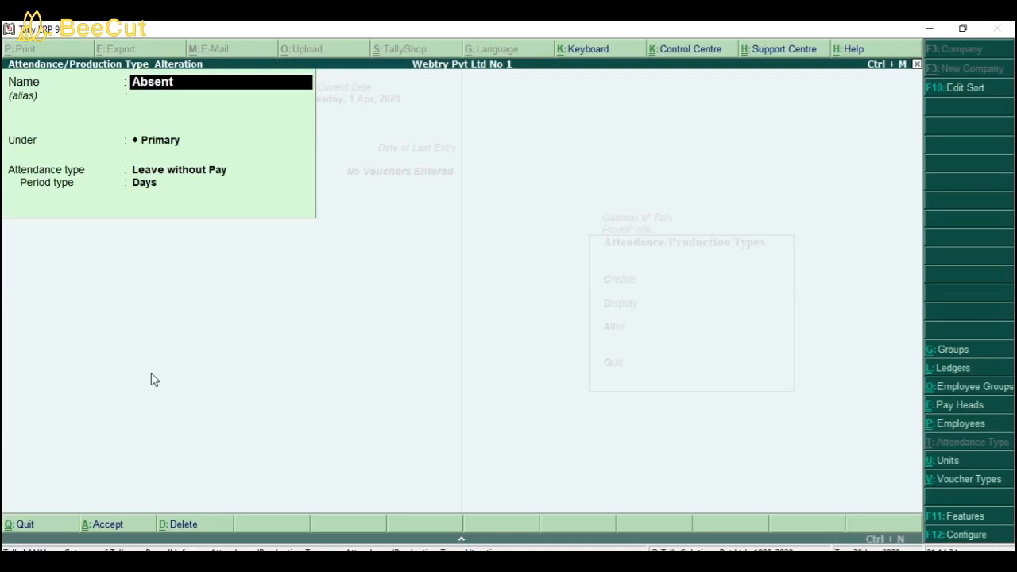
pyautogui.press('Return')
pyautogui.press('Return')
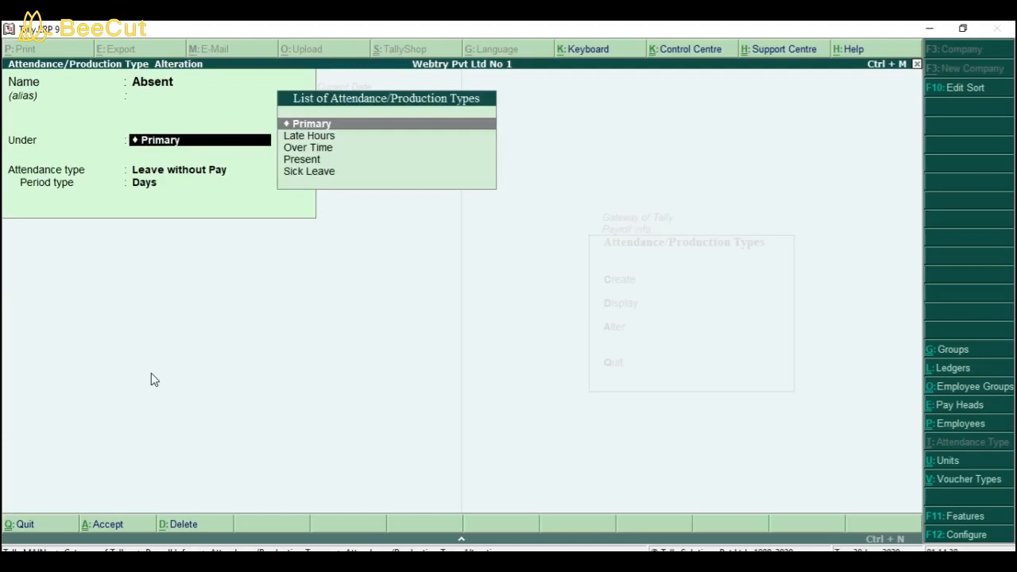
pyautogui.press('Return')
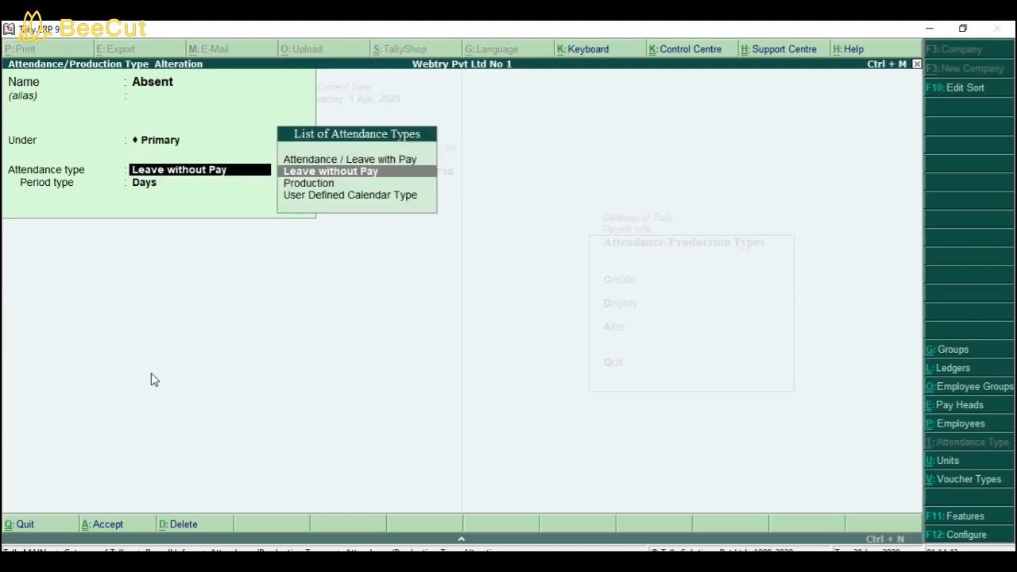
pyautogui.press('Return')
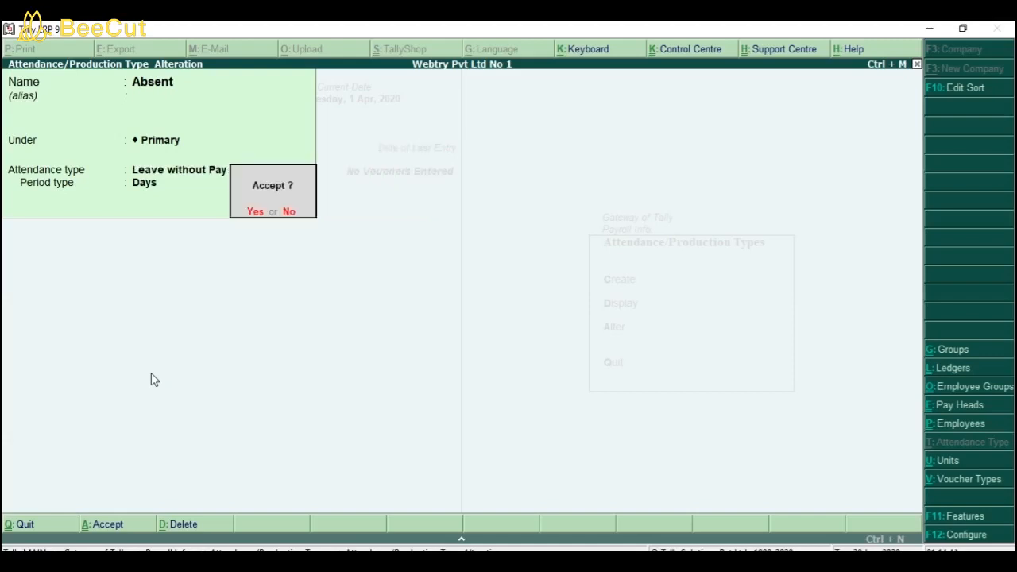
pyautogui.press('Return')
# Step: Open the Late Hours attendance type, keep Primary, Production and unit hrs of 60 min, and accept it
pyautogui.press('Down')
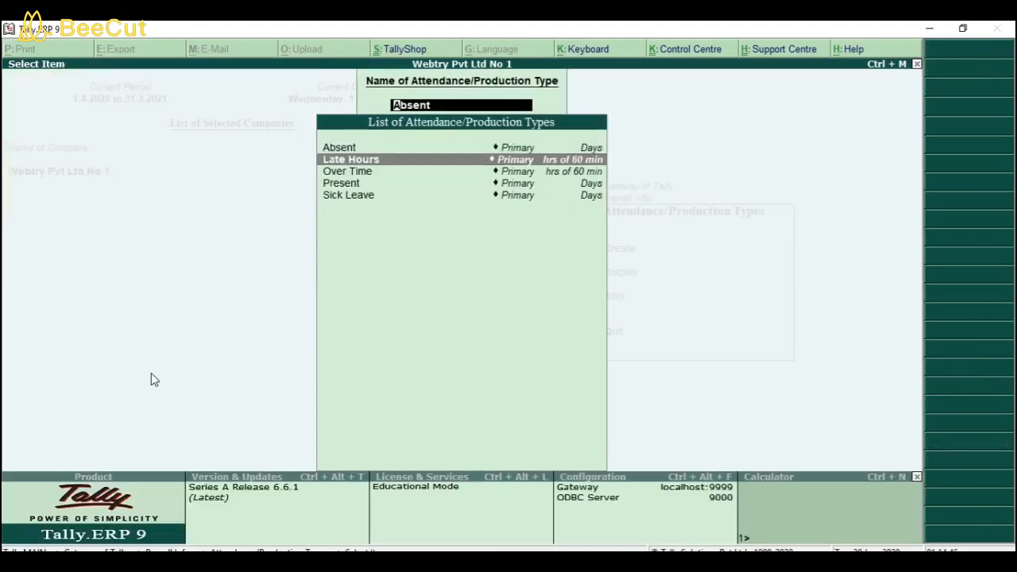
pyautogui.press('Return')
pyautogui.press('Return')
pyautogui.press('Return')
pyautogui.press('Return')
pyautogui.press('Return')
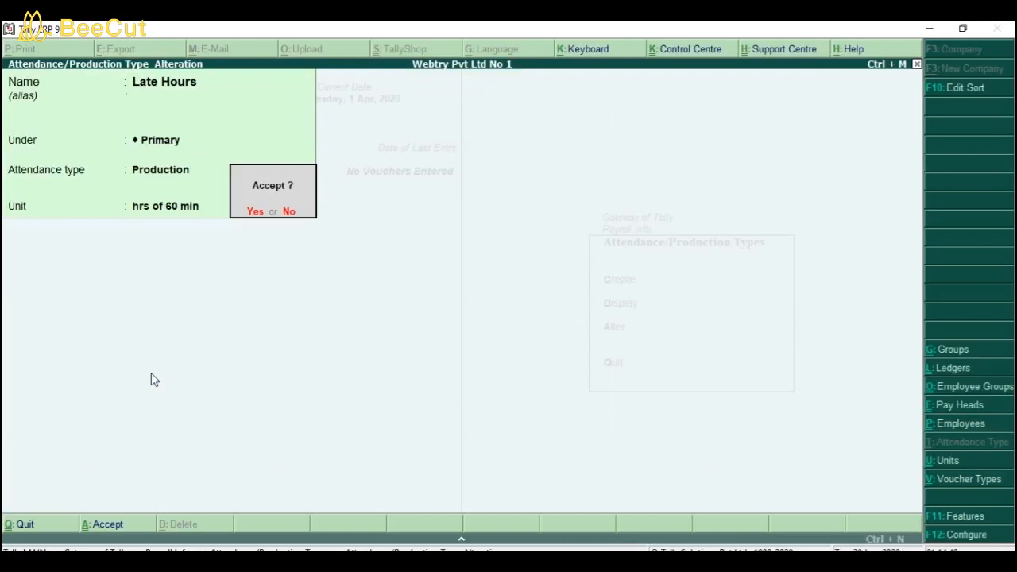
pyautogui.press('Return')
# Step: Review the Over Time attendance type's parent, type and unit, and quit its record without saving
pyautogui.press('Down')
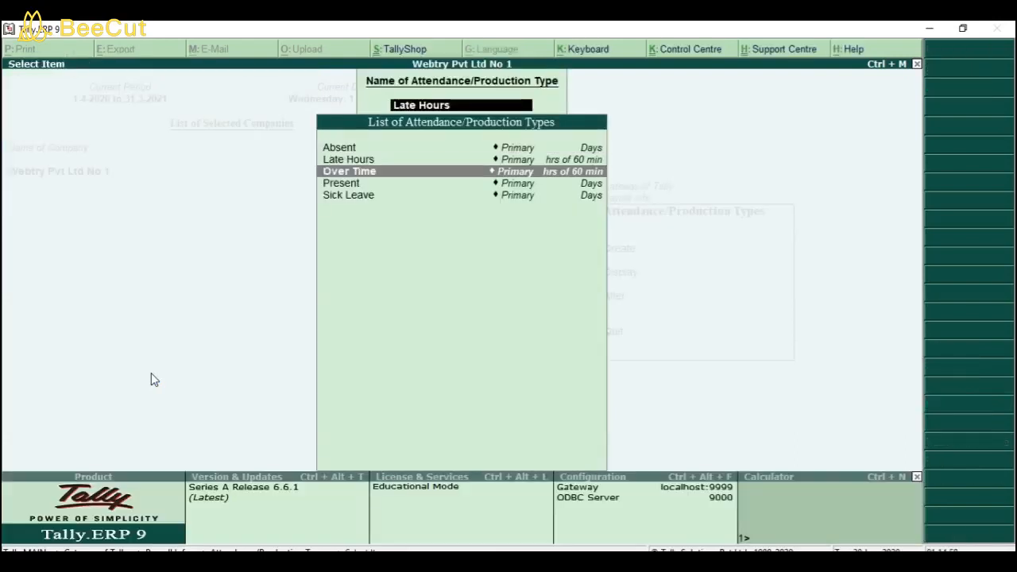
pyautogui.press('Return')
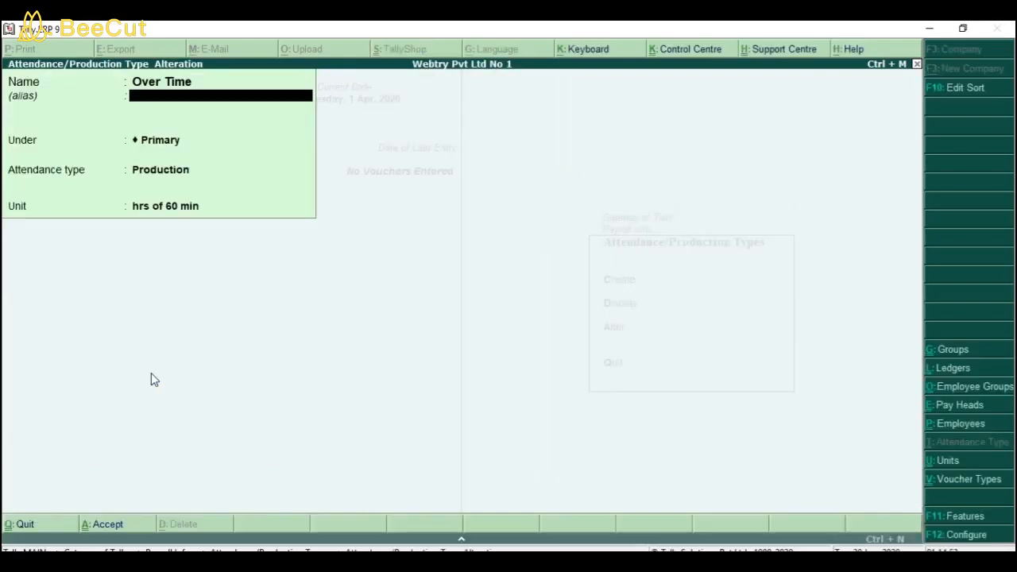
pyautogui.press('Return')
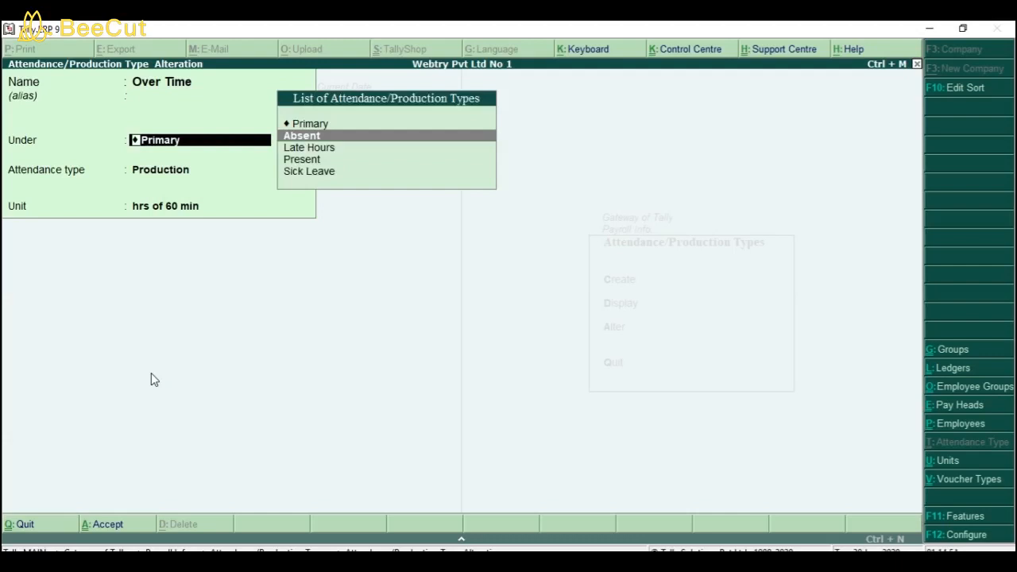
pyautogui.press('Up')
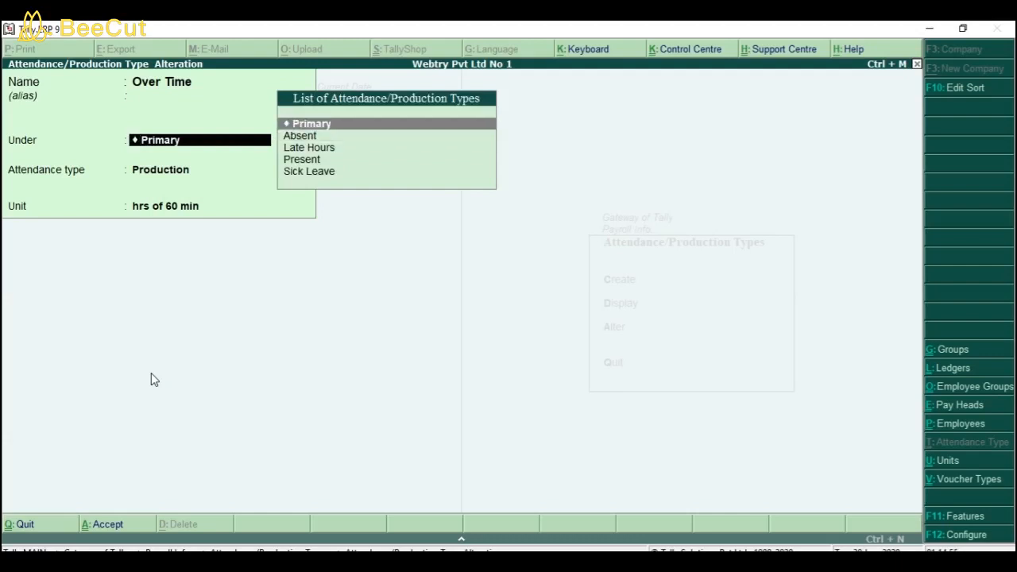
pyautogui.press('Return')
pyautogui.press('n')
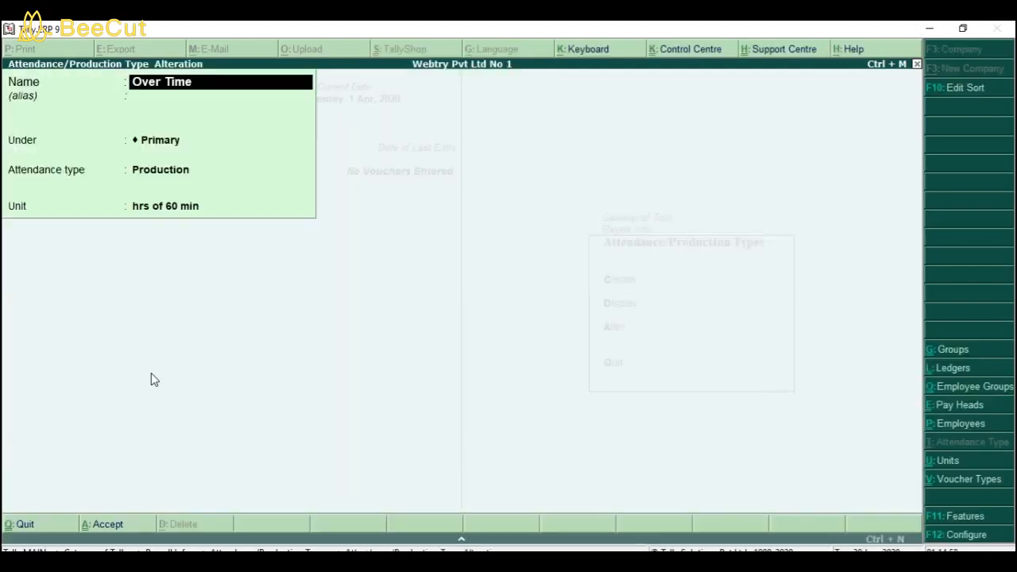
pyautogui.press('Return')
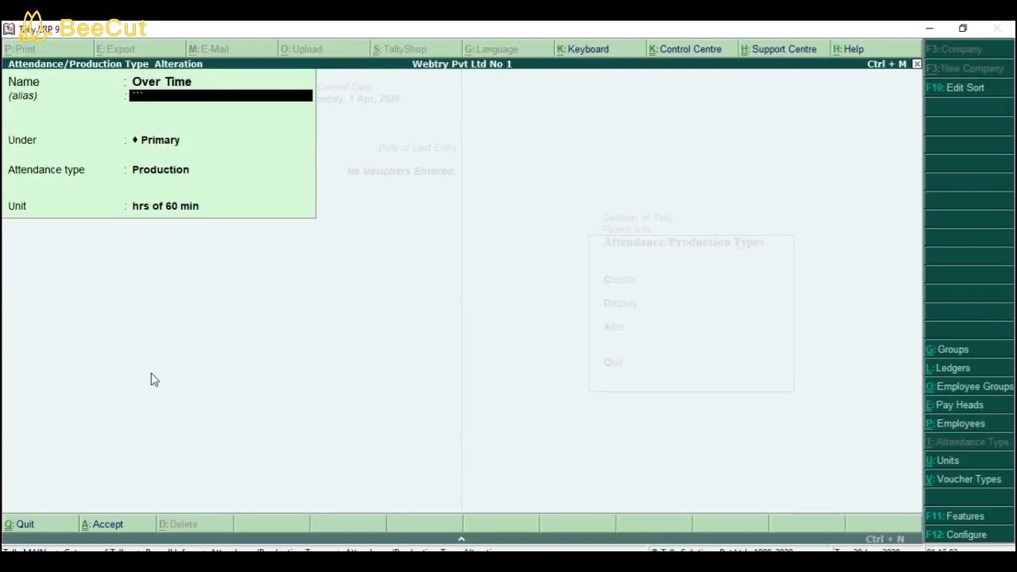
pyautogui.press('Escape')
pyautogui.press('y')
pyautogui.press('Down')
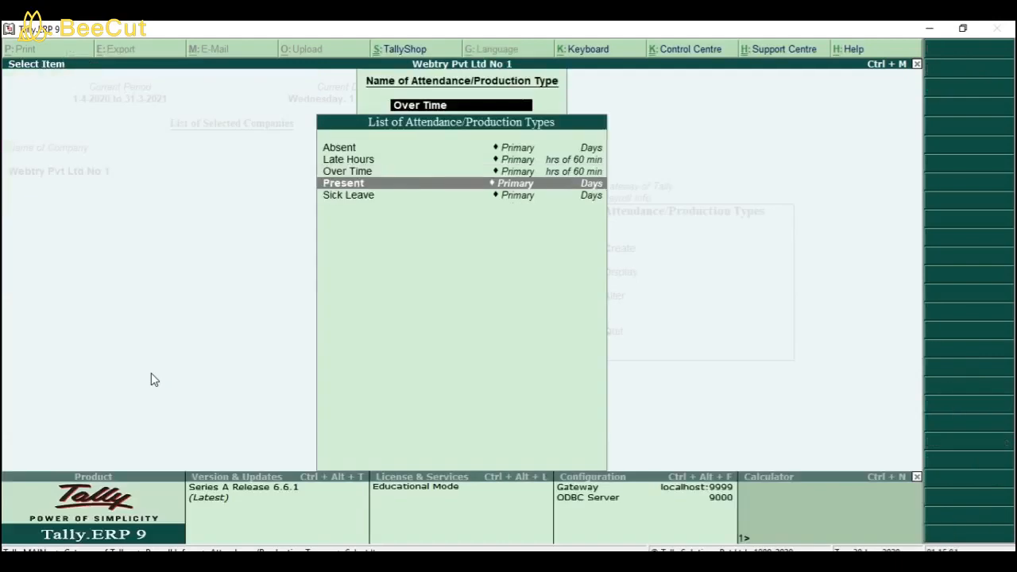
# Step: Open the Present attendance type, keep it under Primary as Attendance / Leave with Pay in Days, and accept it
pyautogui.press('Return')
pyautogui.press('Return')
pyautogui.press('Return')
pyautogui.hotkey('ctrl', 'a')
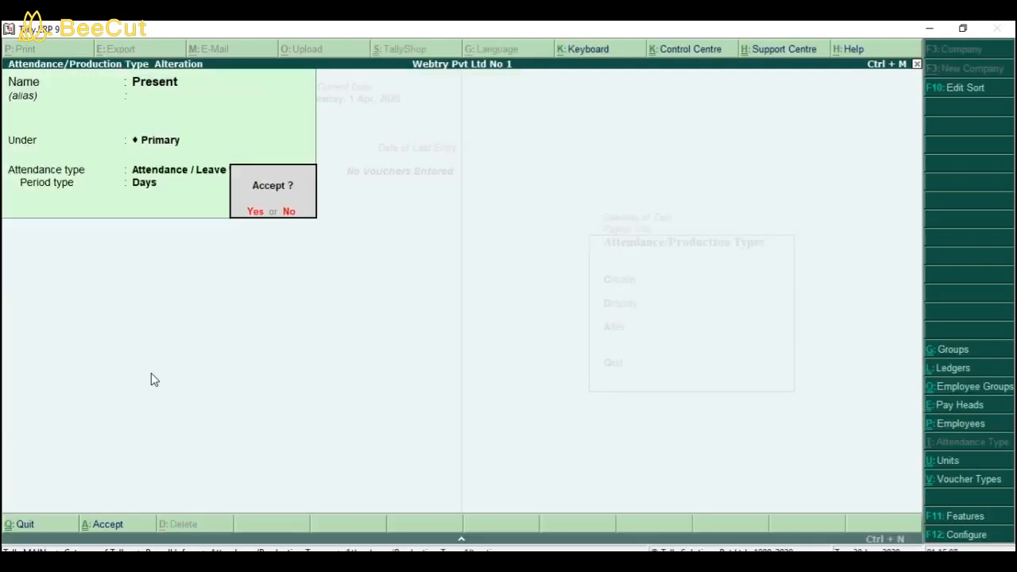
pyautogui.press('y')
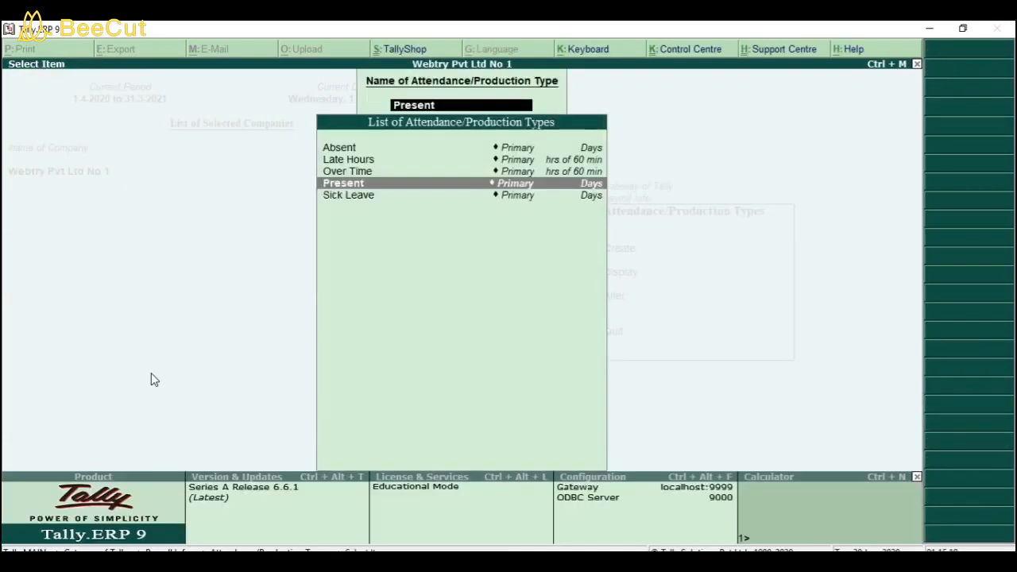
# Step: Open the Sick Leave attendance type, keep Primary, Attendance / Leave with Pay and Days, and accept it
pyautogui.press('Down')
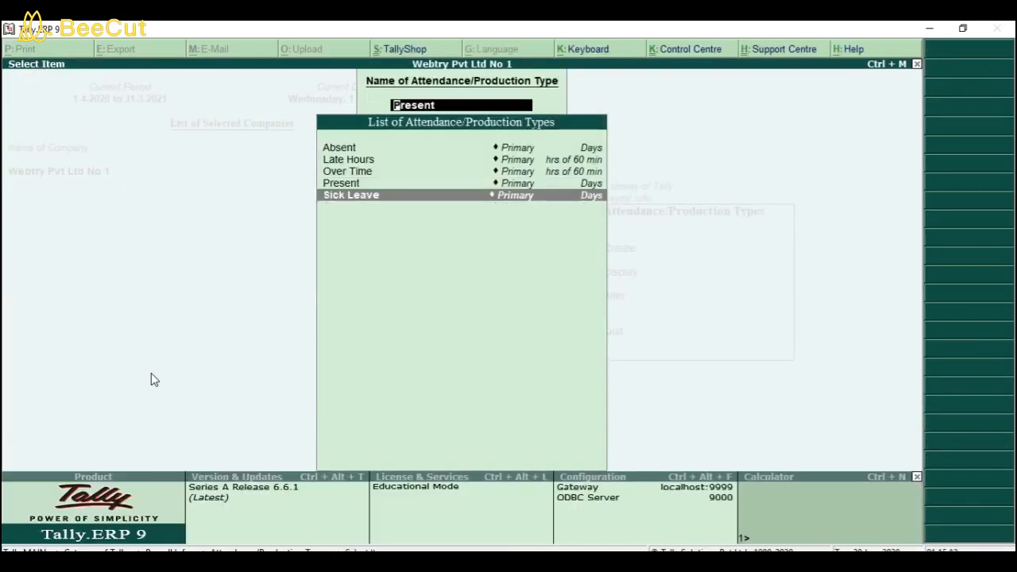
pyautogui.press('Return')
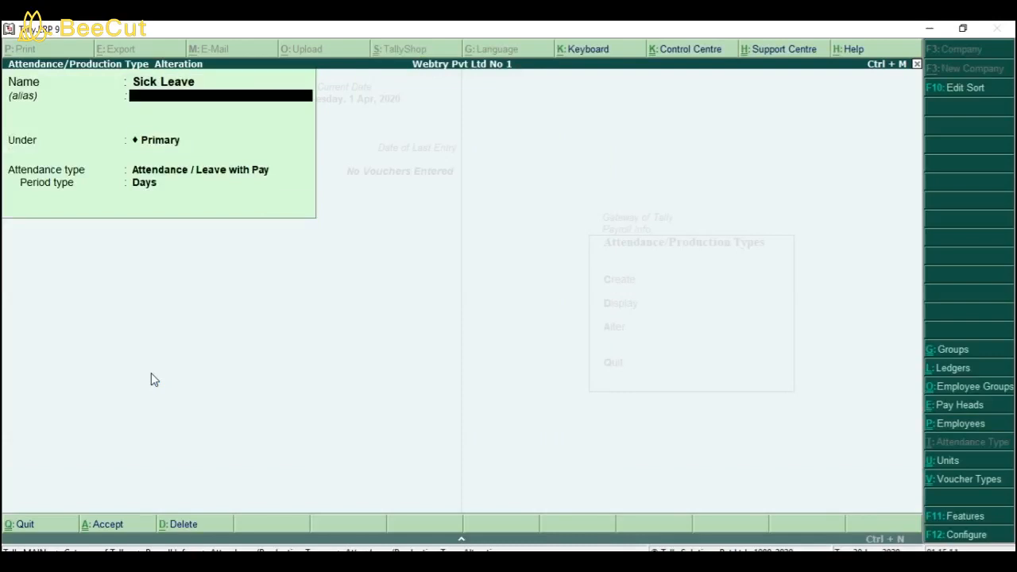
pyautogui.press('Return')
pyautogui.press('Return')
pyautogui.press('Return')
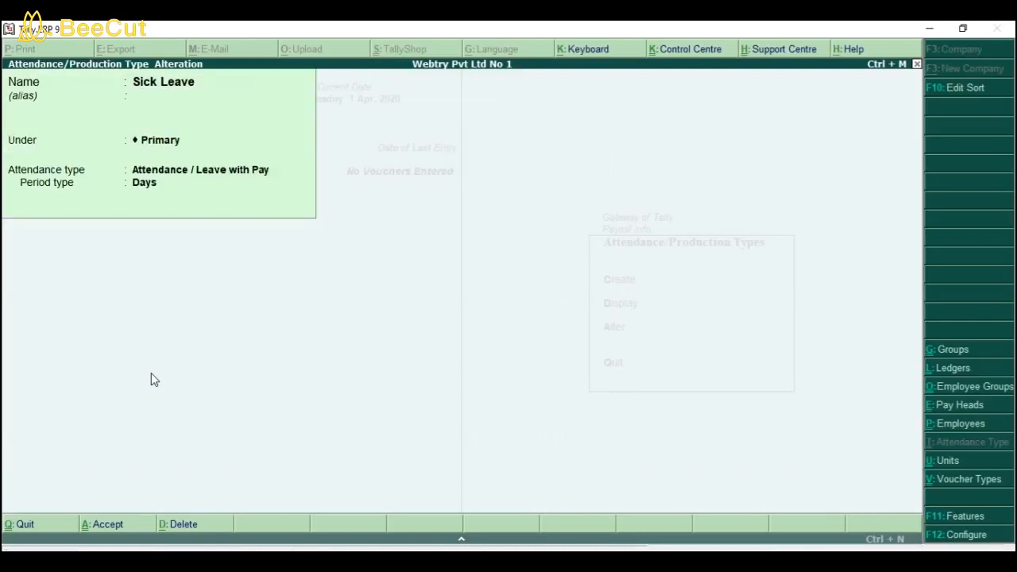
pyautogui.press('Return')
pyautogui.press('Return')
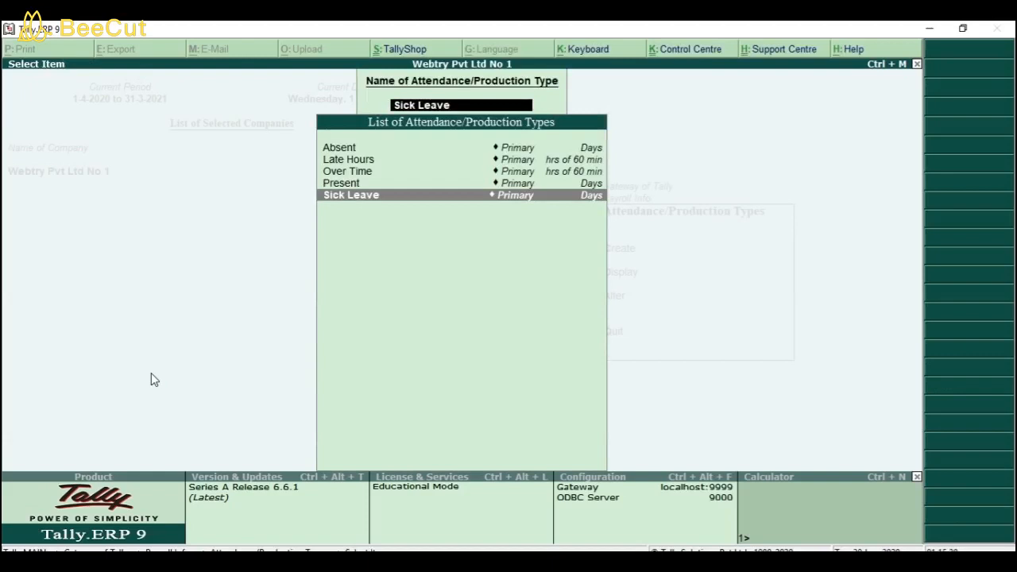
pyautogui.press('Return')
pyautogui.press('Escape')
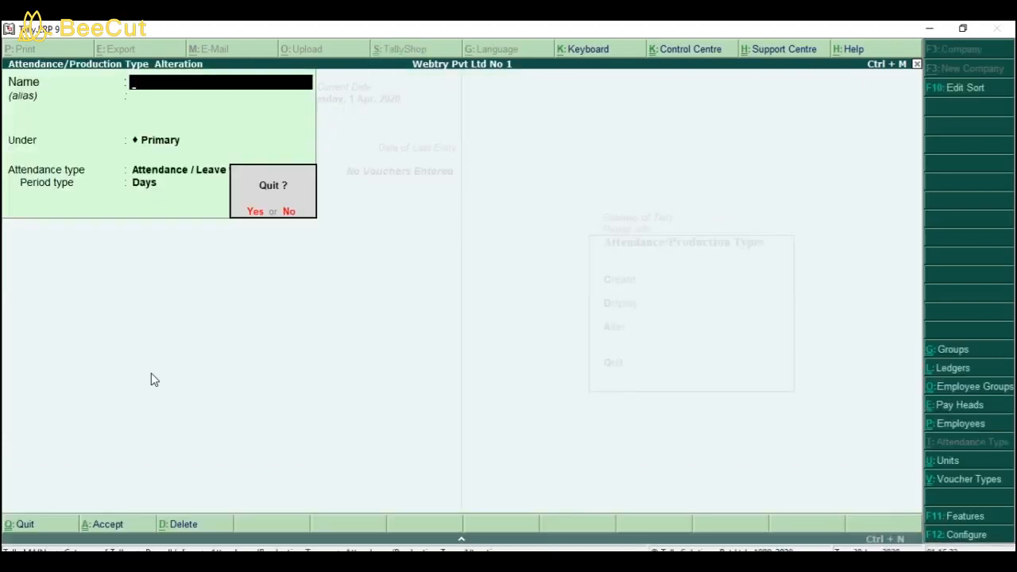
pyautogui.press('Return')
# Step: Leave the attendance/production types and open the list of pay heads for alteration
pyautogui.press('Escape')
pyautogui.press('Escape')
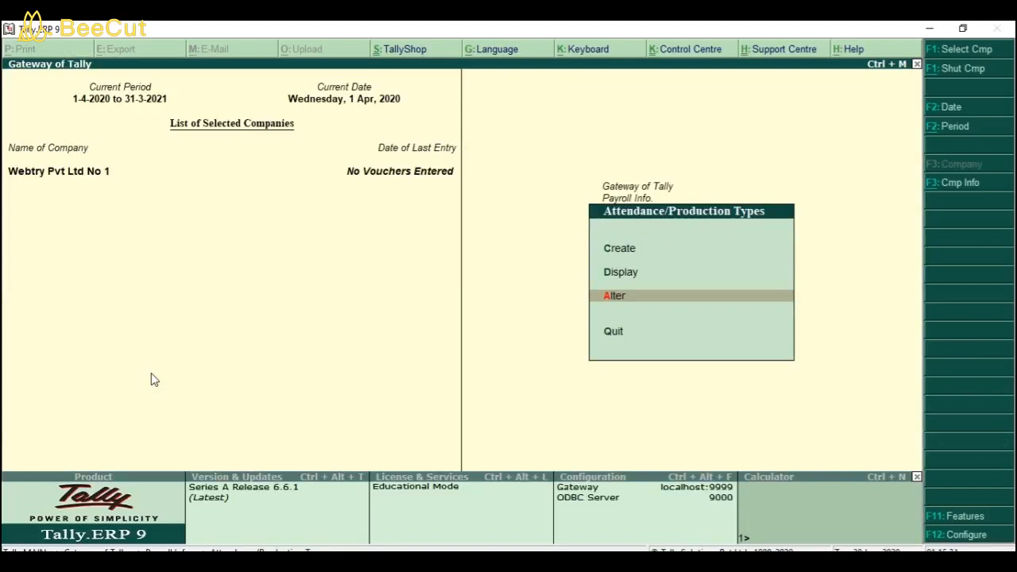
pyautogui.press('Escape')
pyautogui.press('Down')
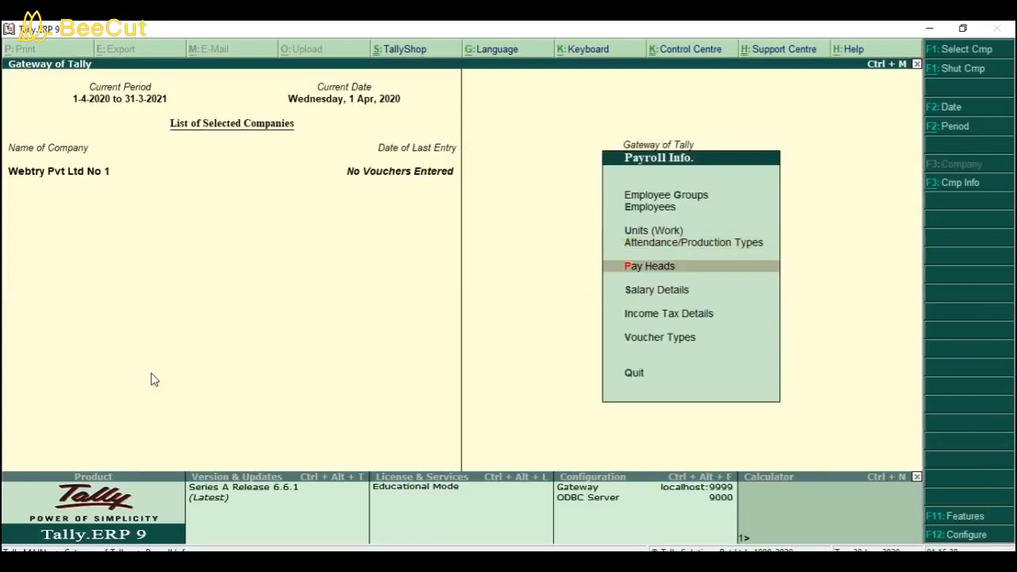
pyautogui.press('Return')
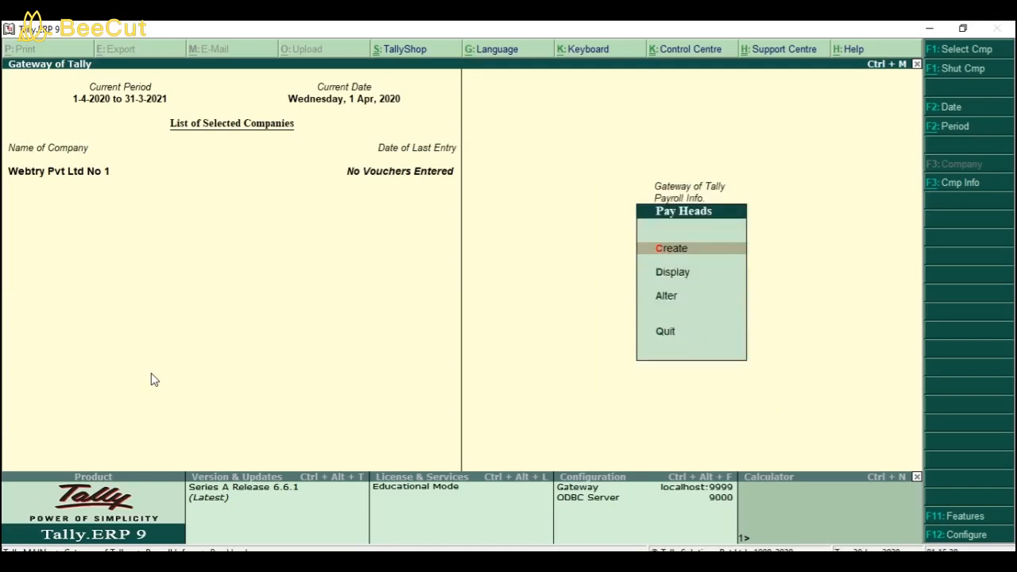
pyautogui.press('Down')
pyautogui.press('Down')
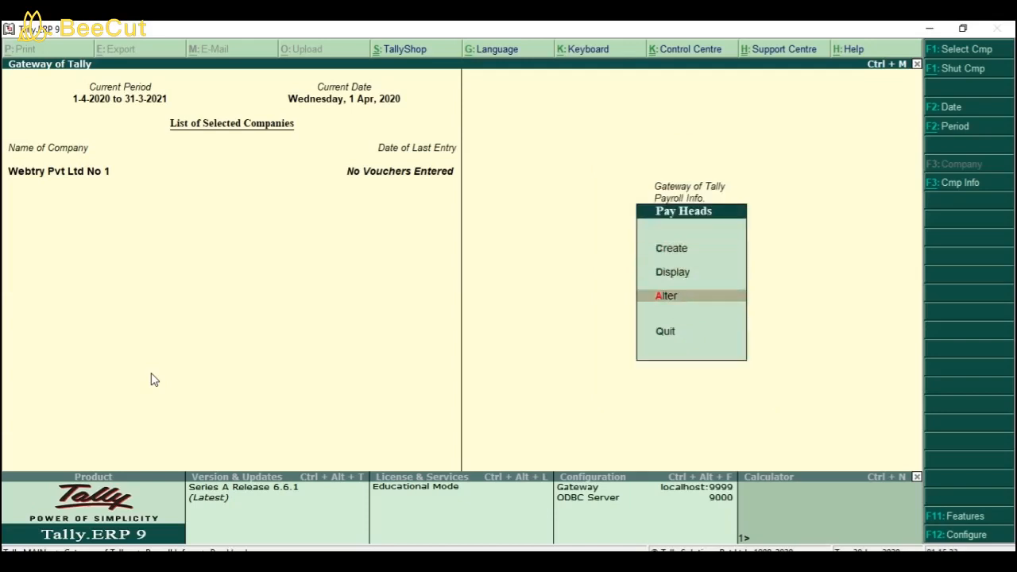
pyautogui.press('Return')
# Step: Open the Basic Pay pay head and keep it as Earnings for Employees with Fixed income type under Indirect Expenses
pyautogui.press('Down')
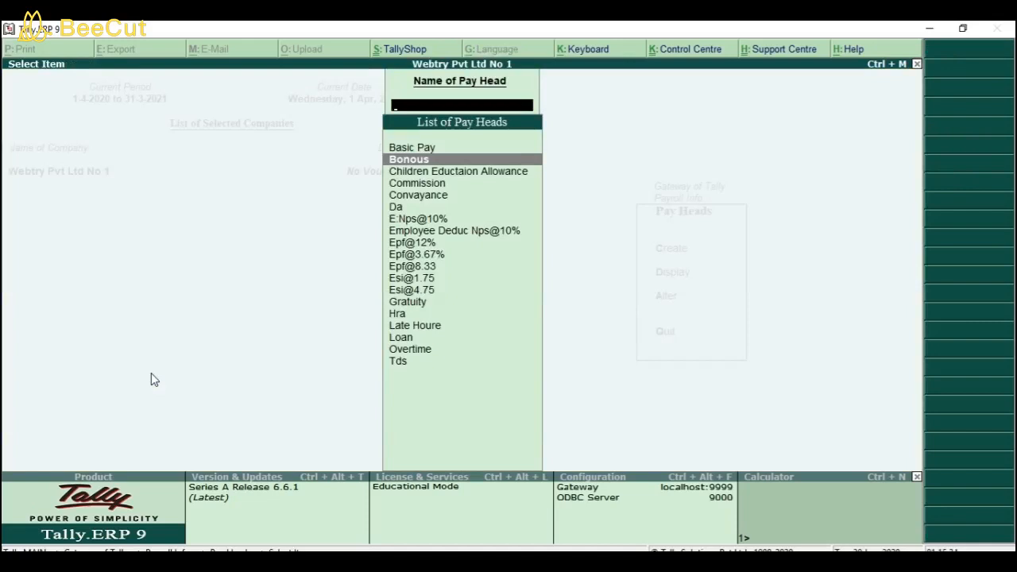
pyautogui.press('Down')
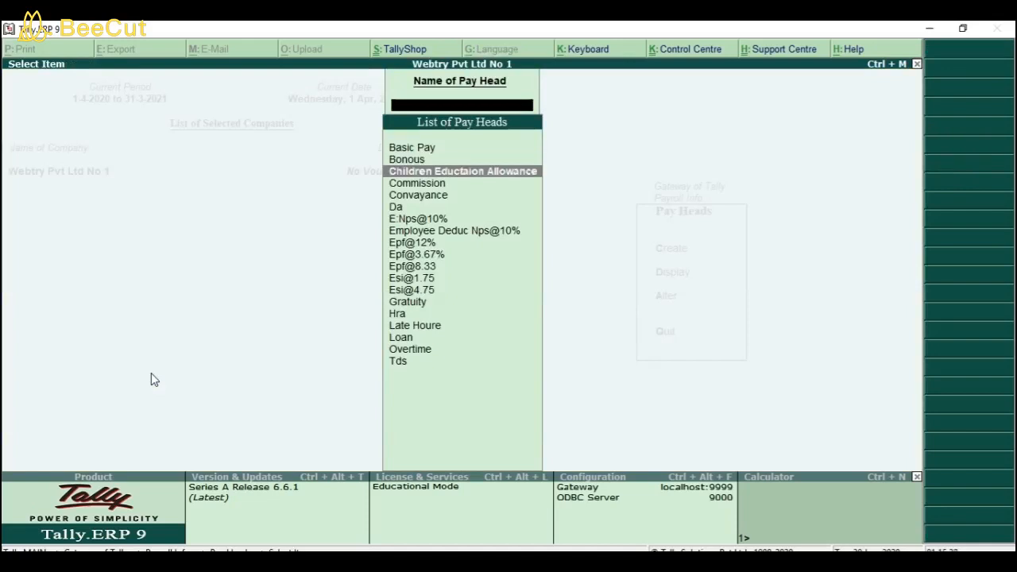
pyautogui.press('Up')
pyautogui.press('Up')
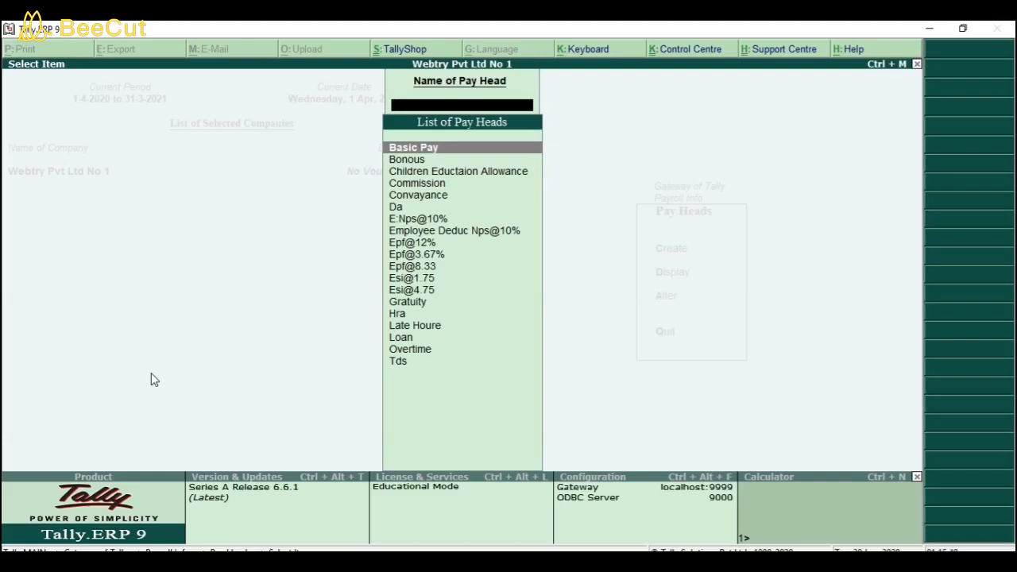
pyautogui.press('Return')
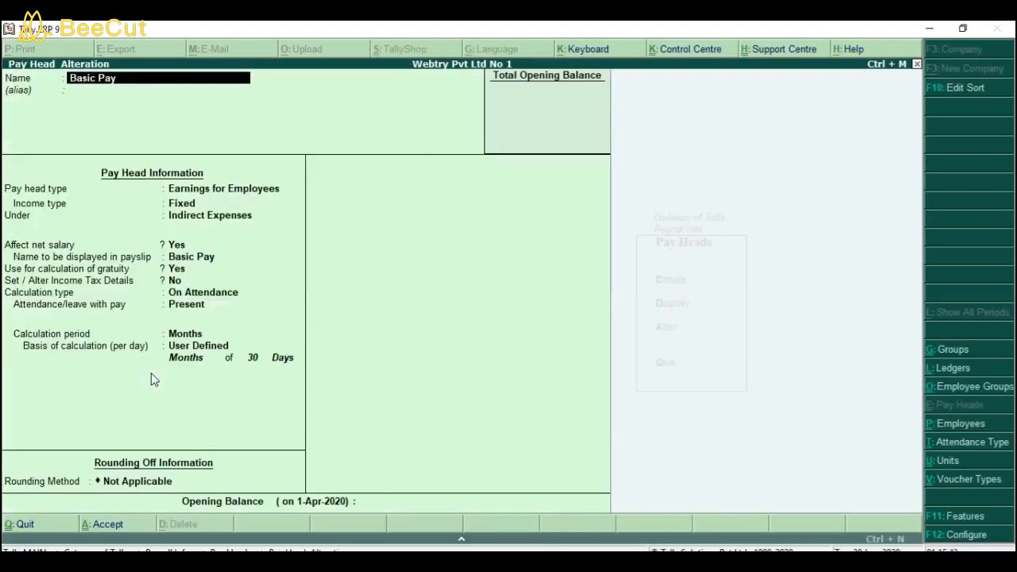
pyautogui.press('Return')
pyautogui.press('Return')
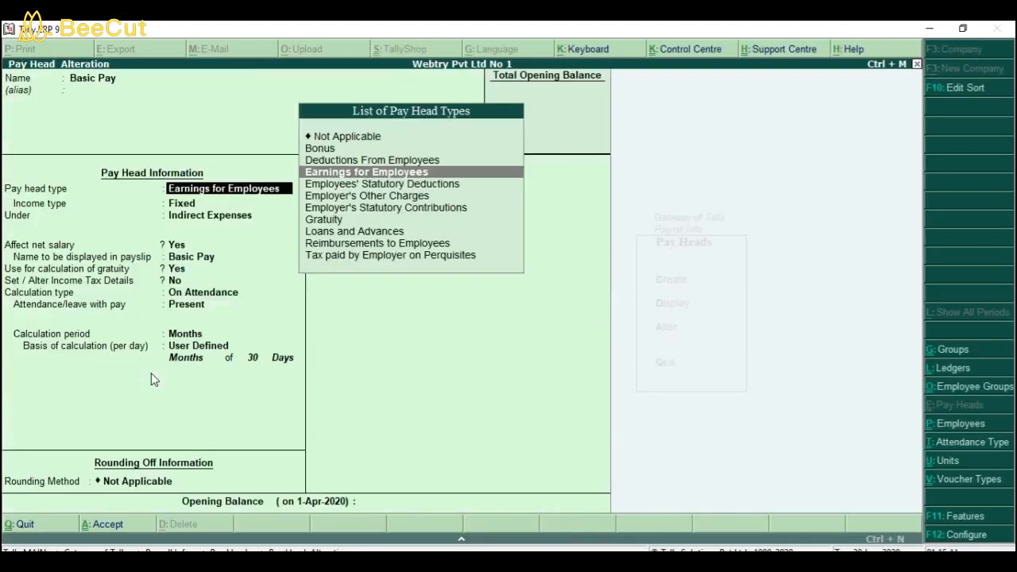
pyautogui.press('Return')
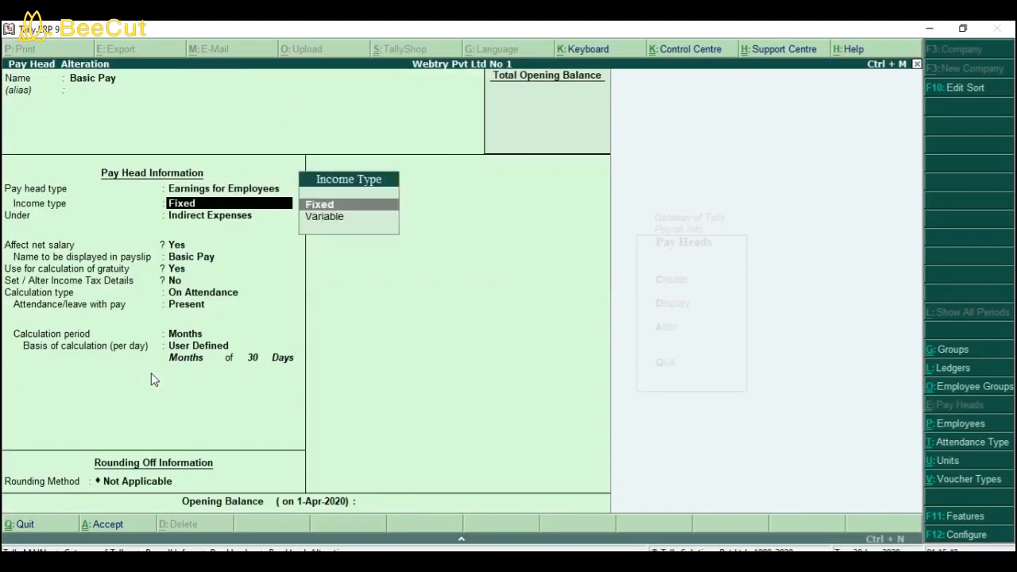
pyautogui.press('Return')
pyautogui.press('Return')
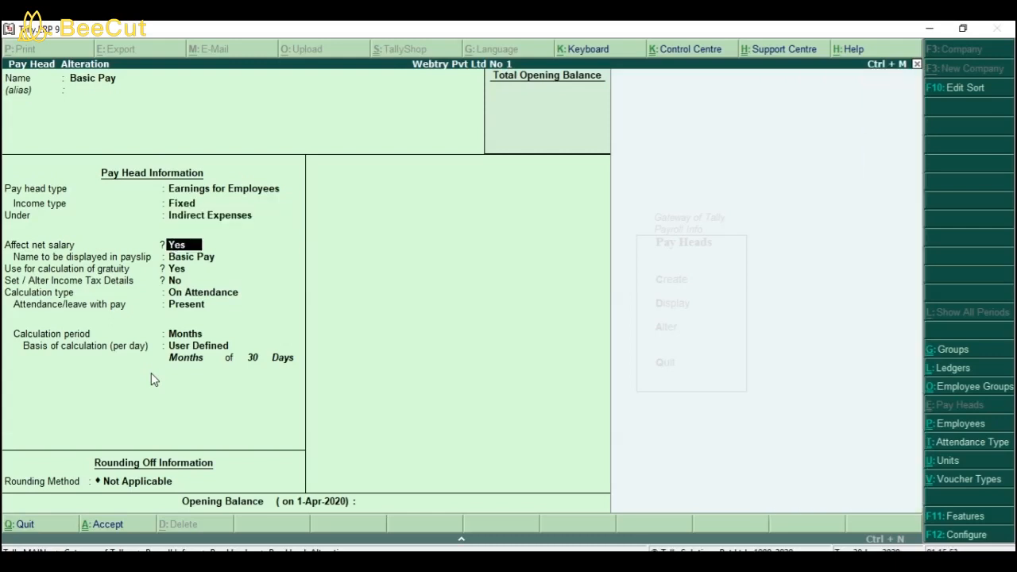
# Step: Keep Basic Pay affecting net salary, displayed as Basic Pay in the payslip, and used for gratuity calculation
pyautogui.press('Return')
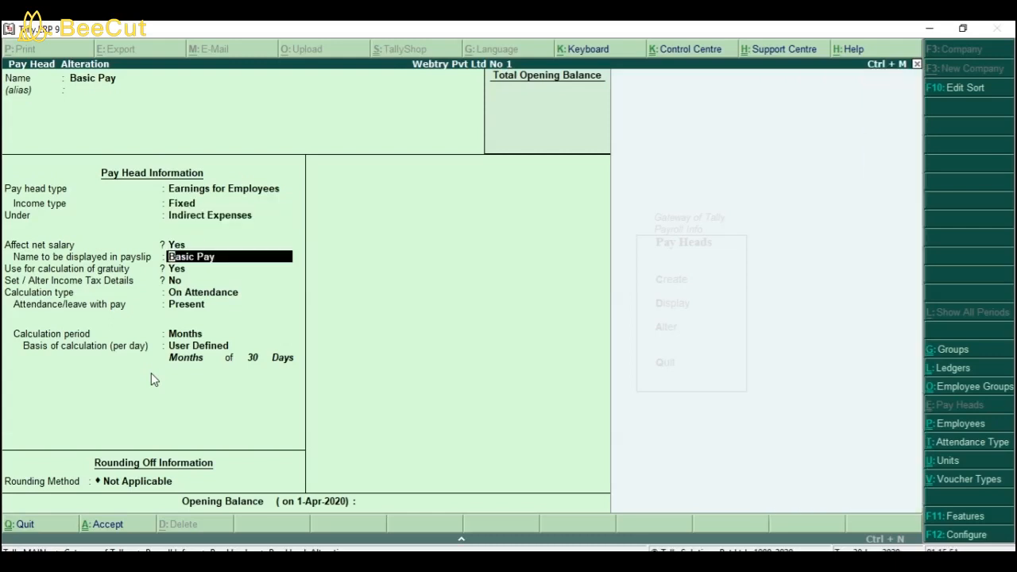
pyautogui.press('Return')
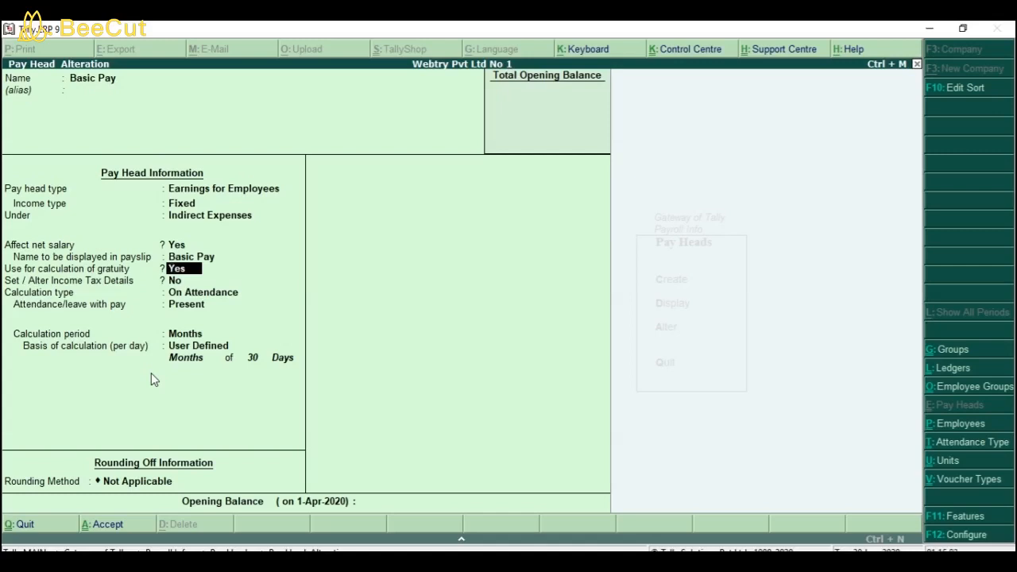
pyautogui.press('Return')
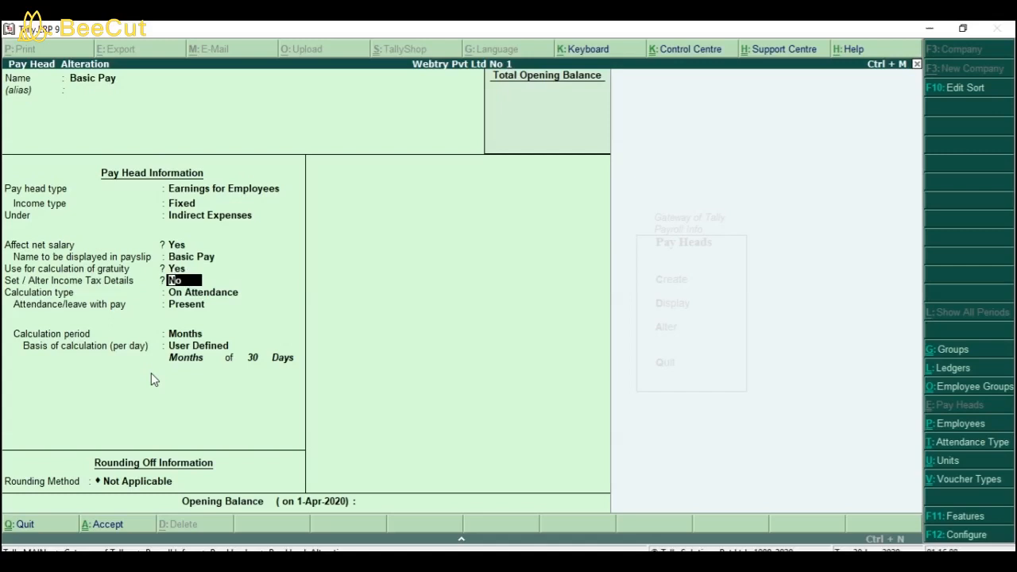
# Step: Enable income tax details for Basic Pay with component Basic Salary, calculation On Actual Value and TDS deducted across periods
pyautogui.write('y')
pyautogui.press('Return')
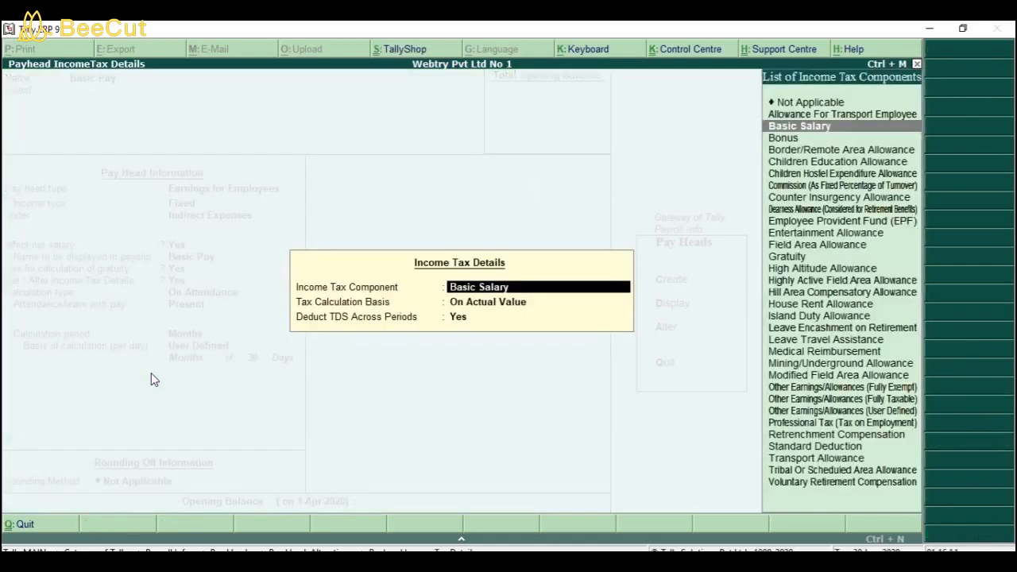
pyautogui.press('Return')
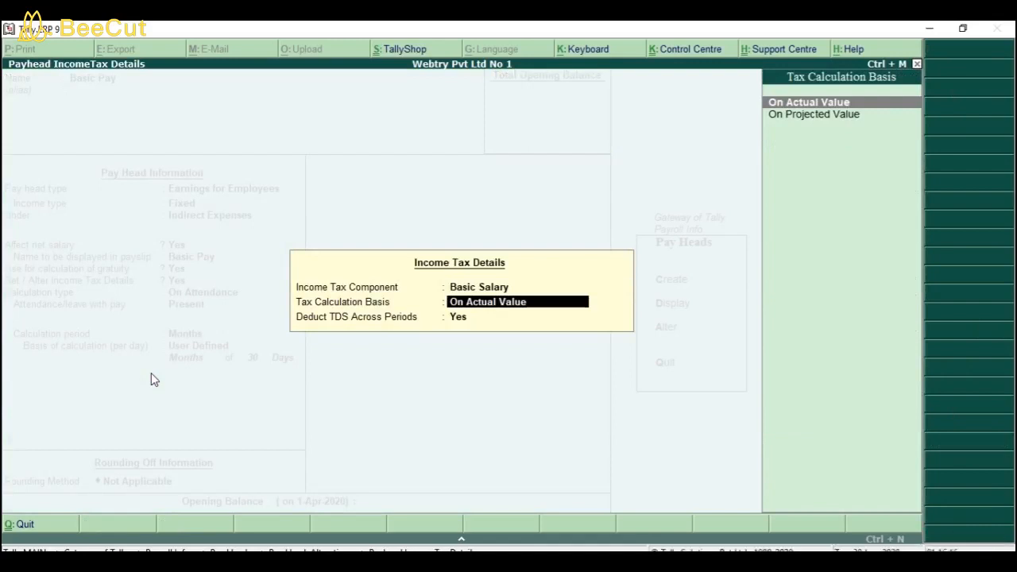
pyautogui.press('Return')
pyautogui.press('Return')
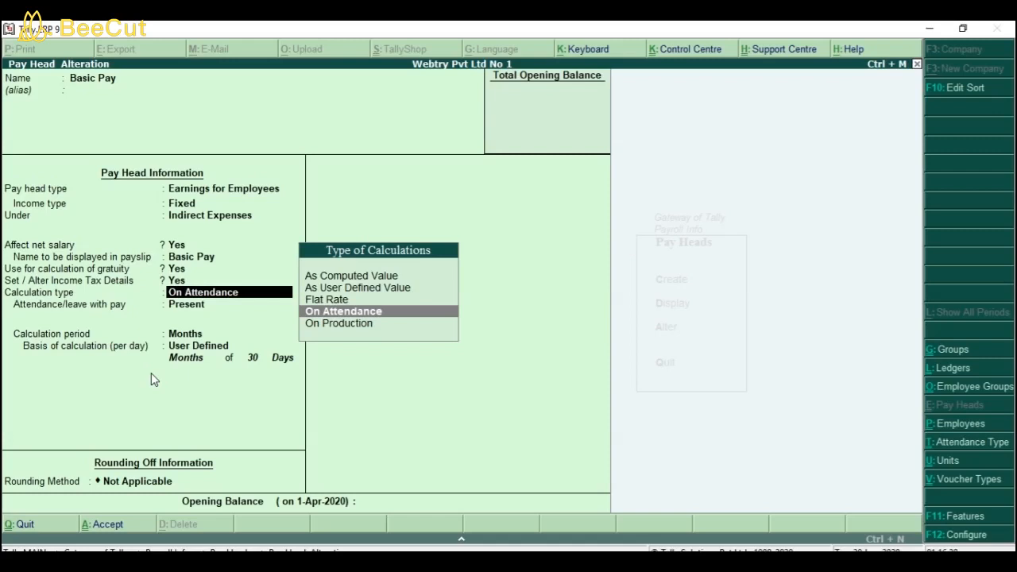
# Step: Keep Basic Pay calculated On Attendance by Present, monthly on a User Defined basis of 30 days without rounding, and save it
pyautogui.press('Return')
pyautogui.press('Return')
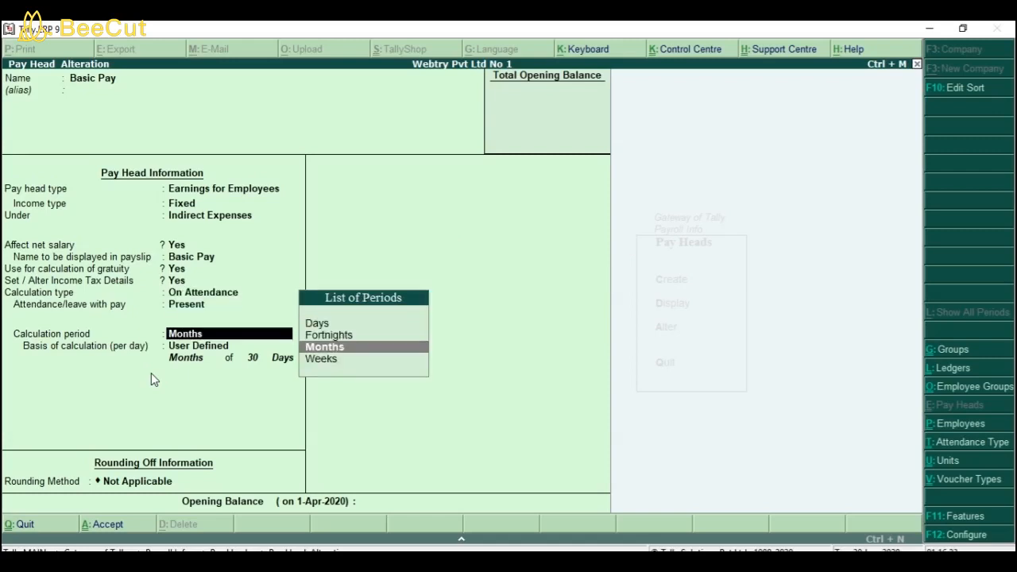
pyautogui.press('Return')
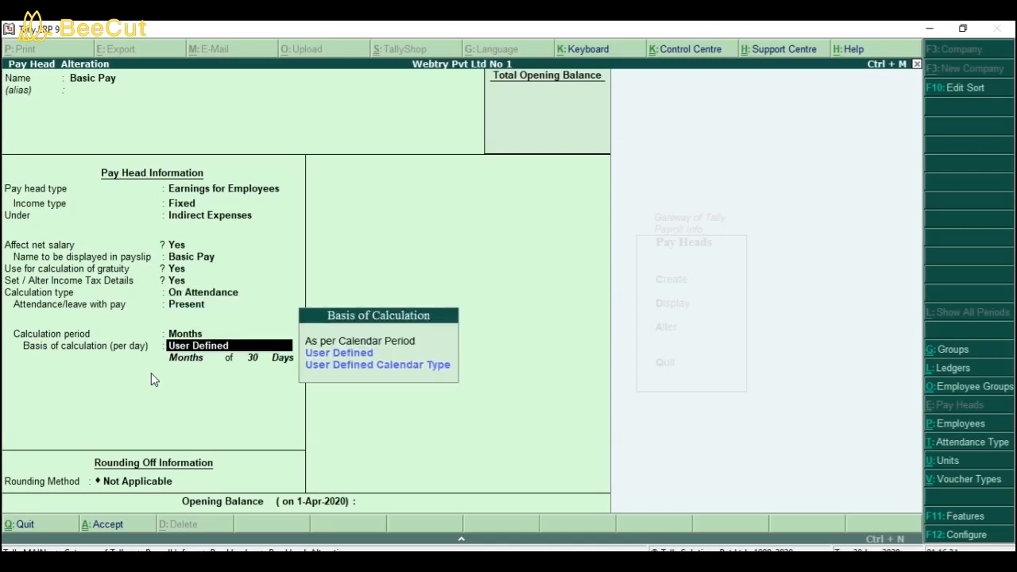
pyautogui.press('Return')
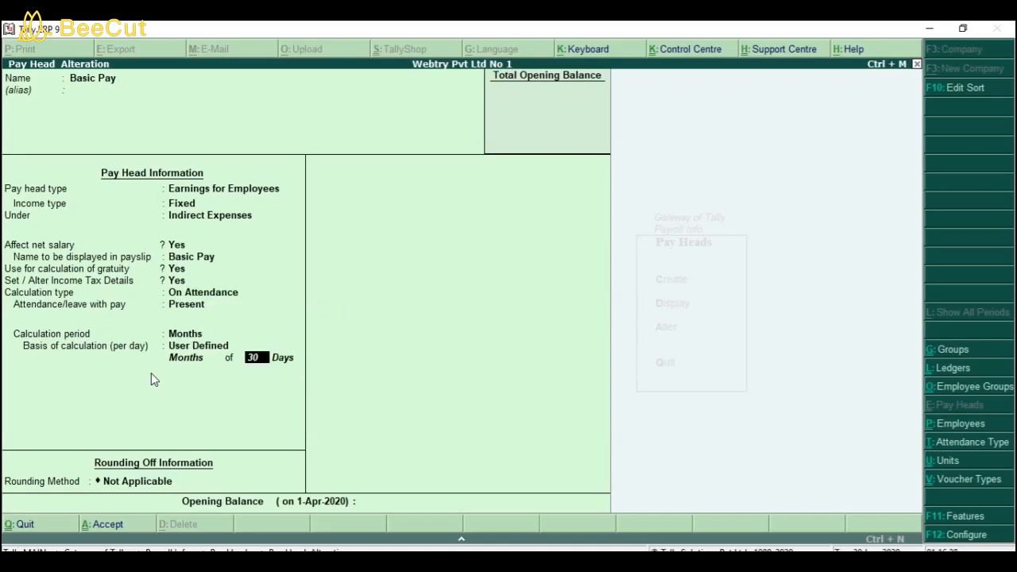
pyautogui.press('Return')
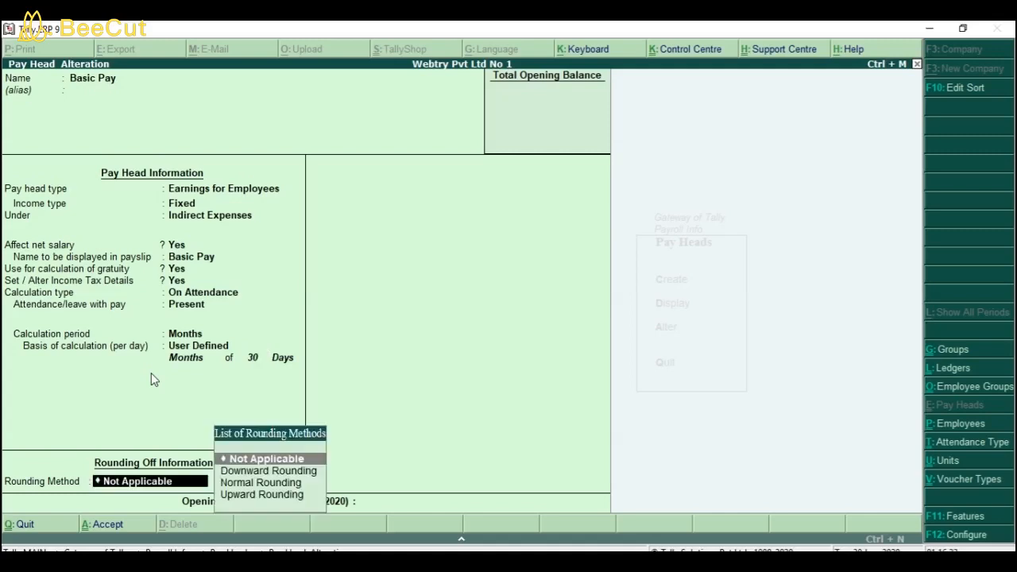
pyautogui.press('Return')
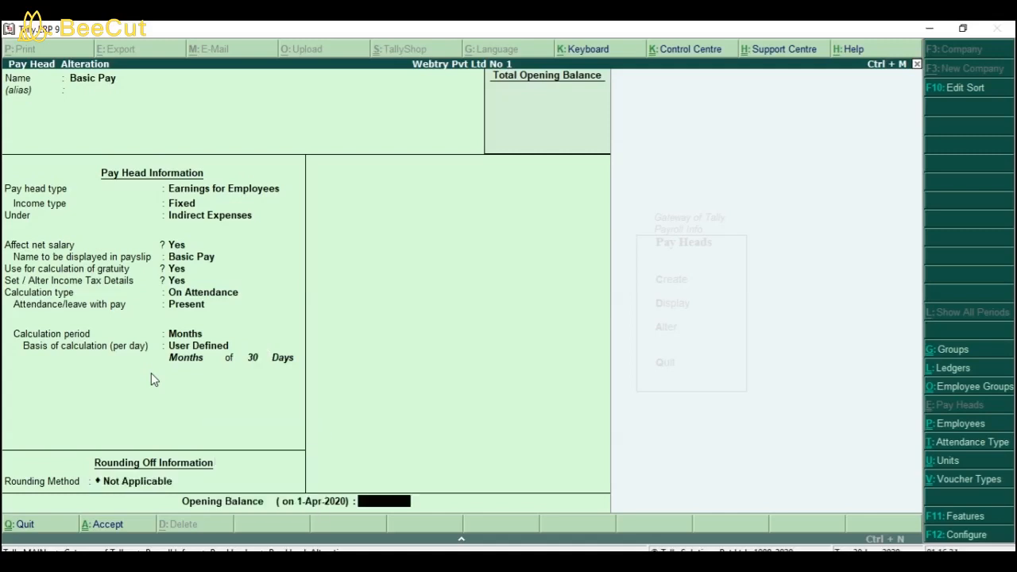
pyautogui.press('Return')
pyautogui.press('Return')
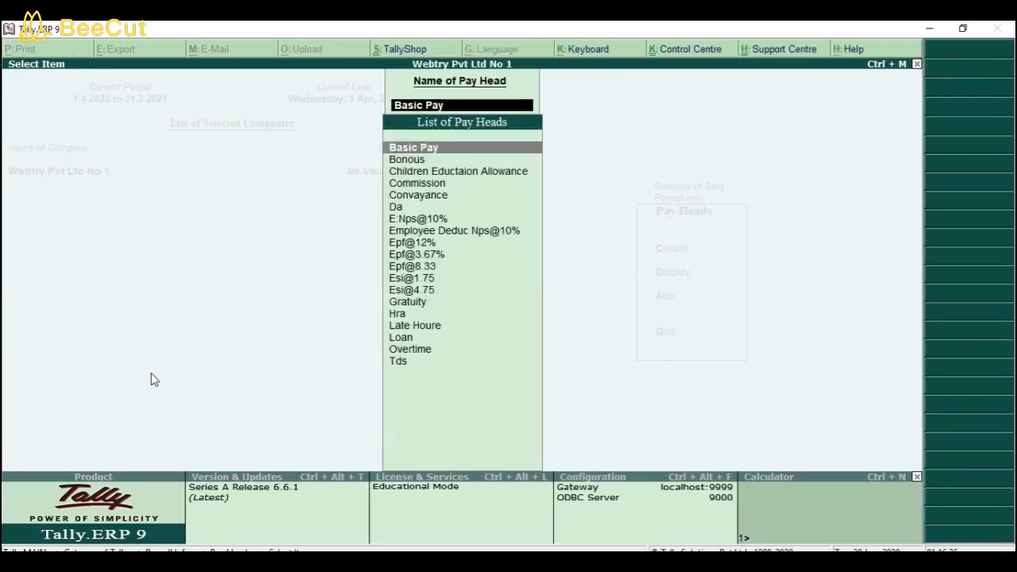
# Step: Open the Bonous pay head and keep it as Earnings for Employees with Fixed income type under Indirect Expenses
pyautogui.press('Down')
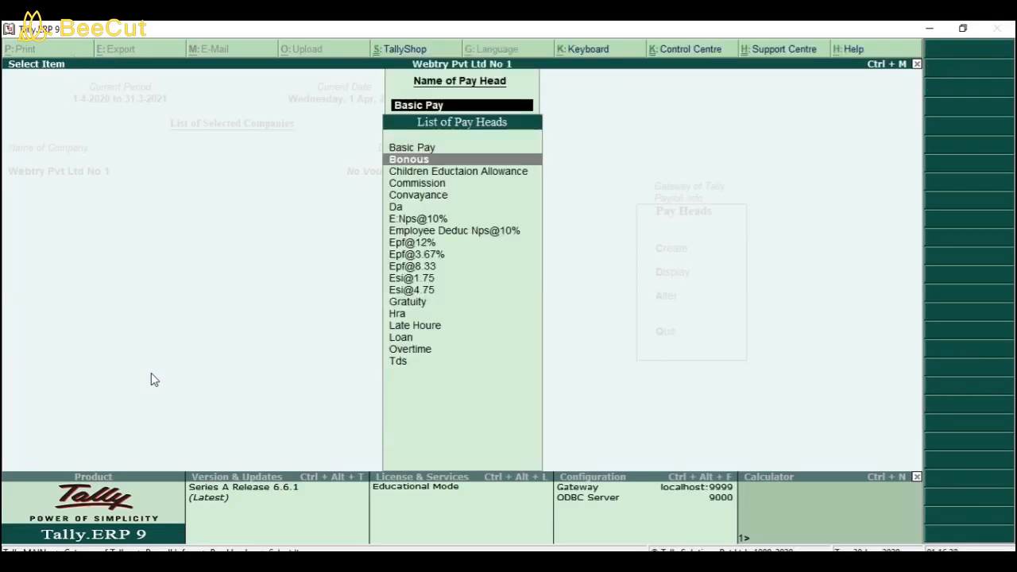
pyautogui.press('Return')
pyautogui.press('Return')
pyautogui.press('Return')
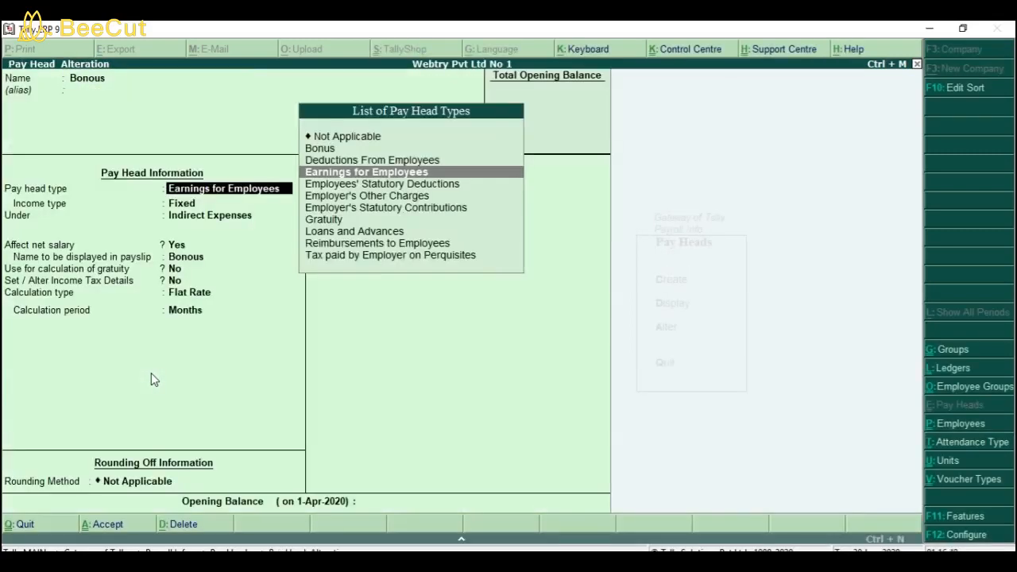
pyautogui.press('Return')
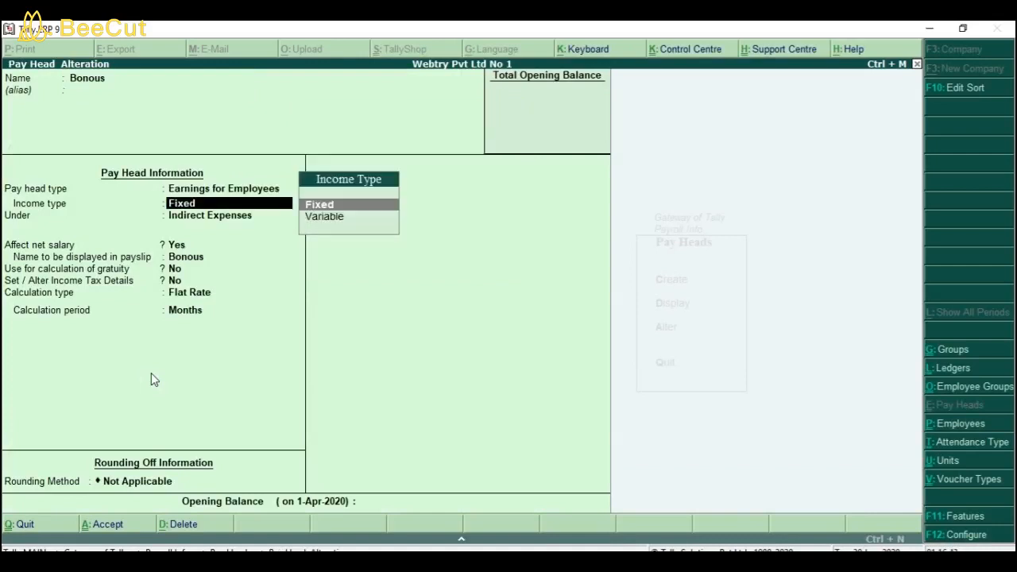
pyautogui.press('Return')
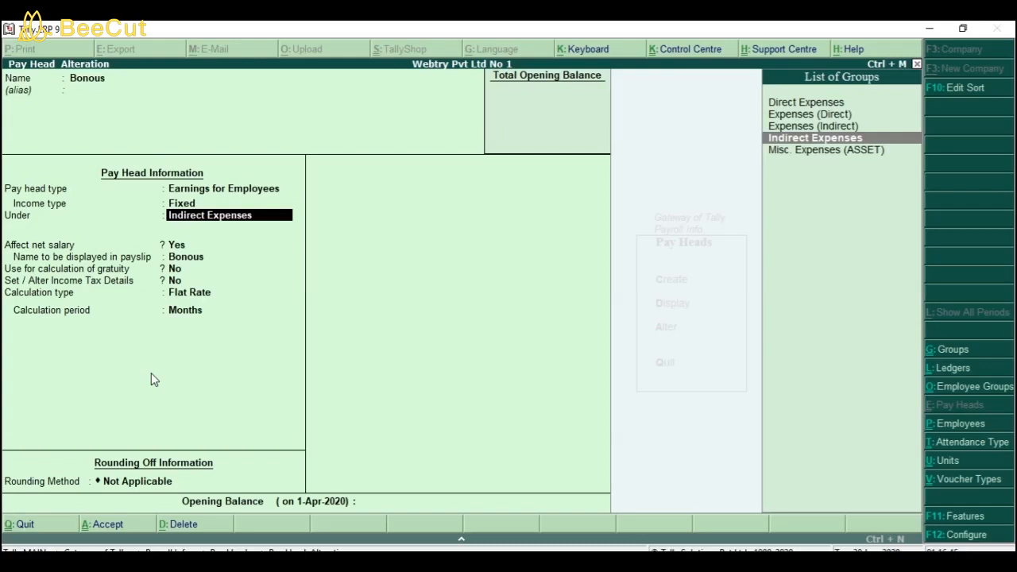
pyautogui.press('Return')
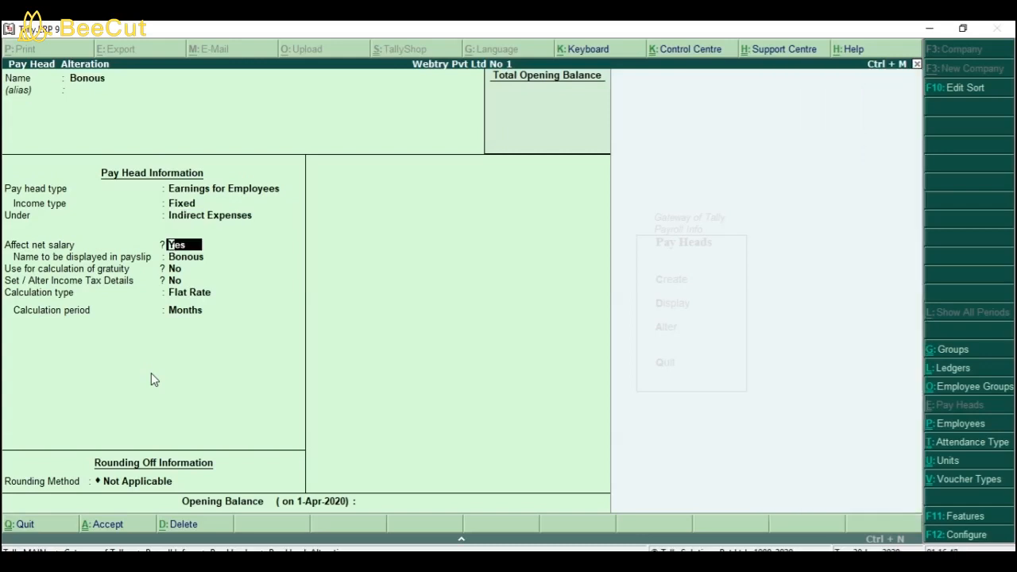
# Step: Keep Bonous affecting net salary, displayed as Bonous in the payslip, and excluded from gratuity calculation
pyautogui.press('XF86AudioLowerVolume')
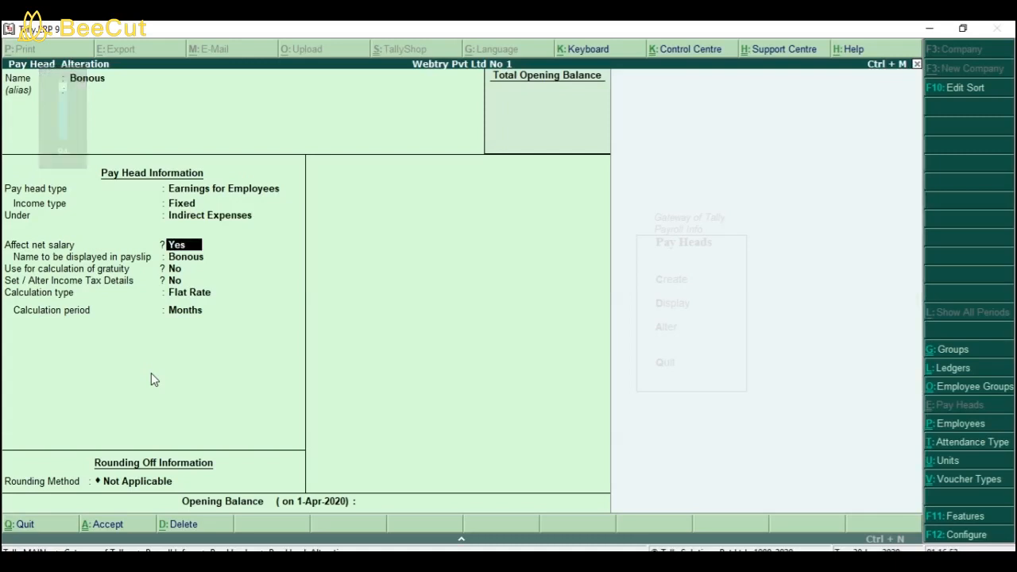
pyautogui.press('Return')
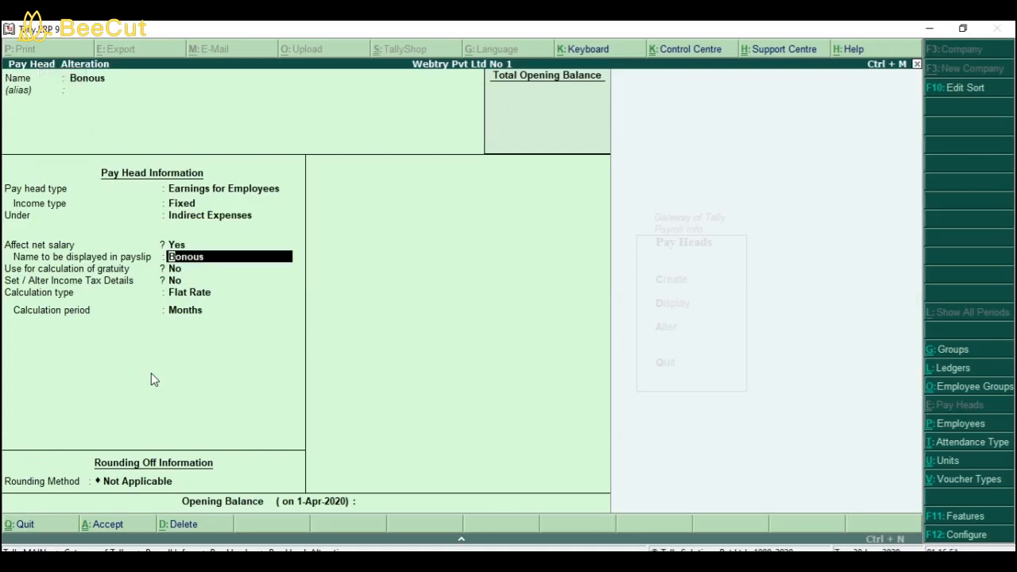
pyautogui.press('Return')
pyautogui.press('Return')
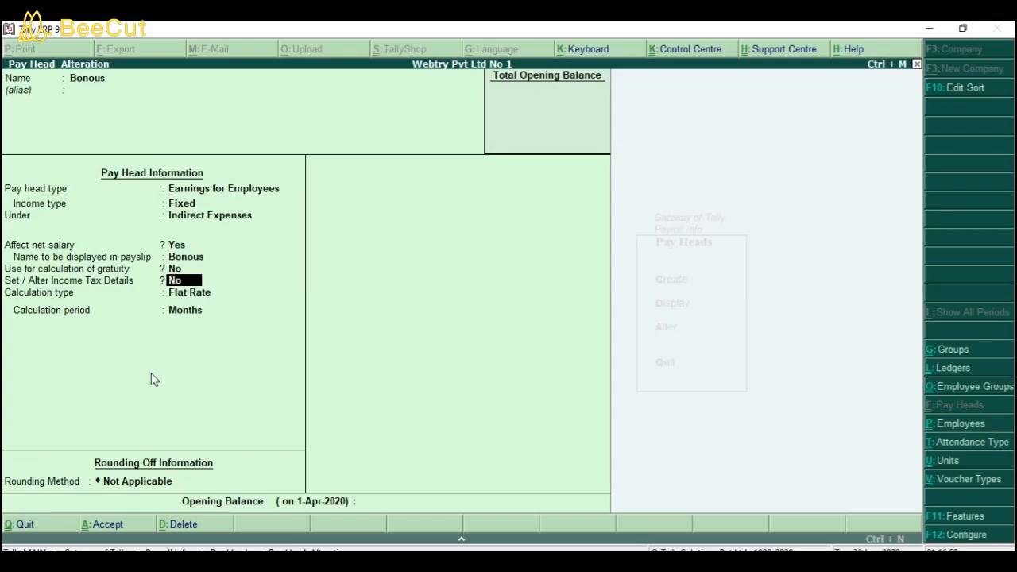
# Step: Enable income tax details for Bonous with the component Bonus and the tax calculation basis On Projected Value
pyautogui.write('y')
pyautogui.press('Return')
pyautogui.press('XF86AudioMute')
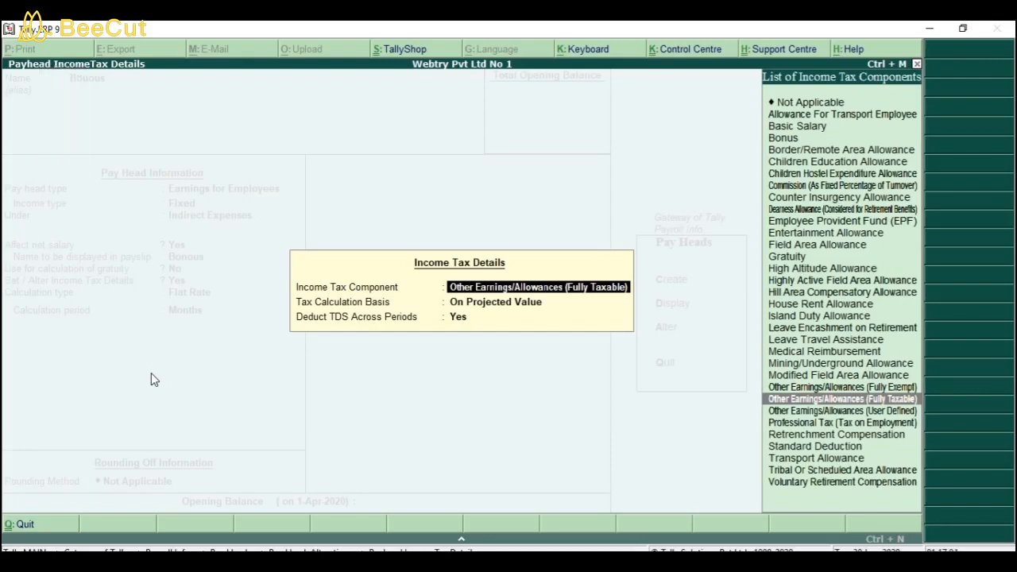
pyautogui.press('Up')
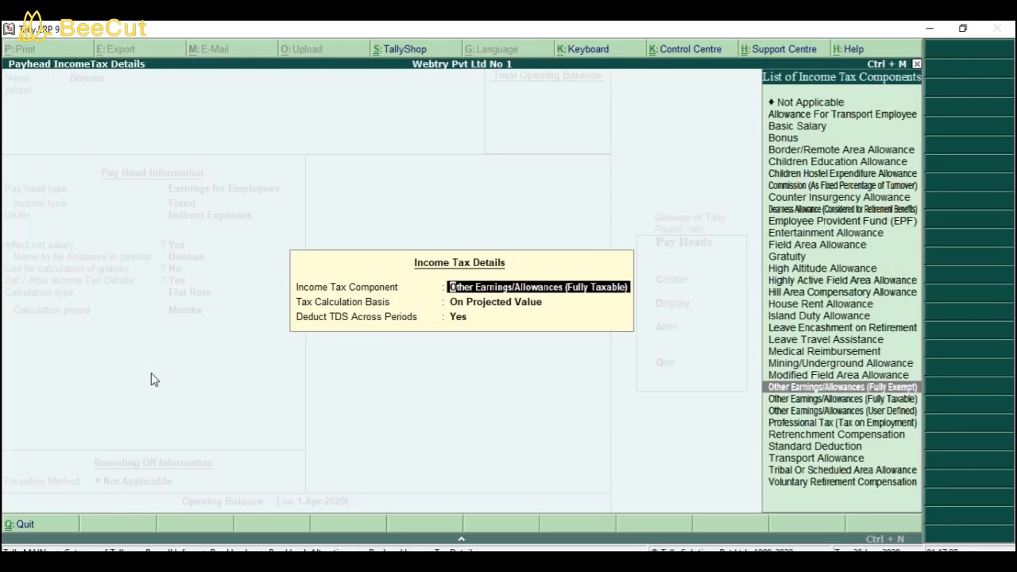
pyautogui.press('Up')
pyautogui.press('Up')
pyautogui.press('Up')
pyautogui.press('Up')
pyautogui.press('Up')
pyautogui.press('Up')
pyautogui.press('Up')
pyautogui.press('Up')
pyautogui.press('Up')
pyautogui.press('Up')
pyautogui.press('Up')
pyautogui.press('Up')
pyautogui.press('Up')
pyautogui.press('Up')
pyautogui.press('Up')
pyautogui.press('Up')
pyautogui.press('Up')
pyautogui.press('Up')
pyautogui.press('Up')
pyautogui.press('Up')
pyautogui.press('Up')
pyautogui.press('Up')
pyautogui.press('Up')
pyautogui.press('Up')
pyautogui.press('Down')
pyautogui.press('Down')
pyautogui.press('Down')
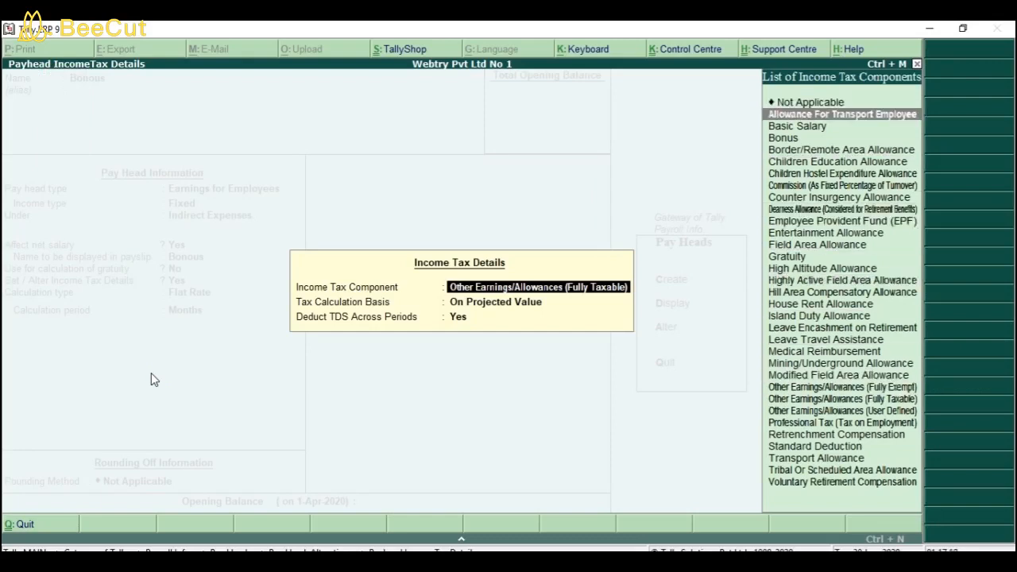
pyautogui.press('Return')
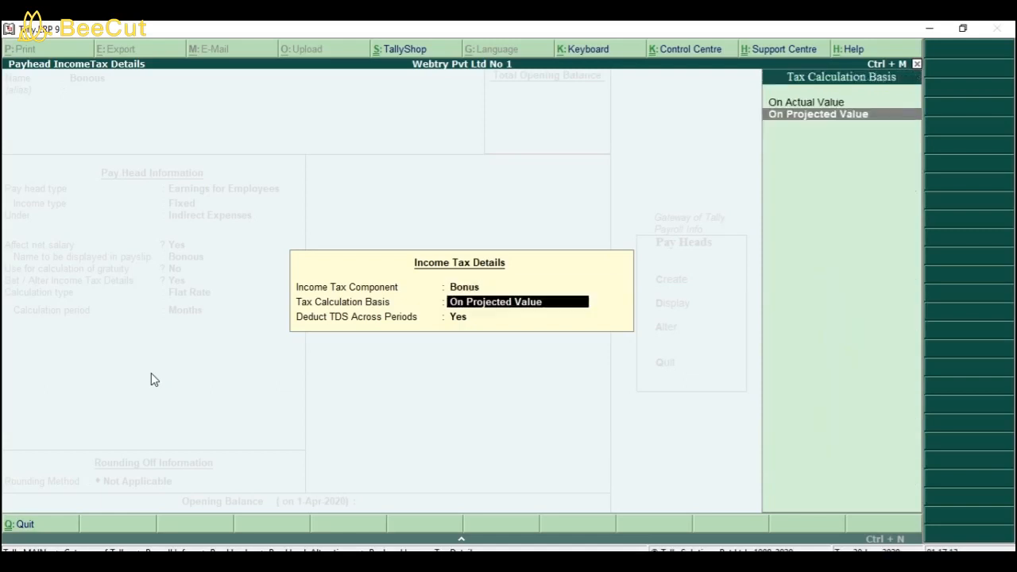
pyautogui.press('Return')
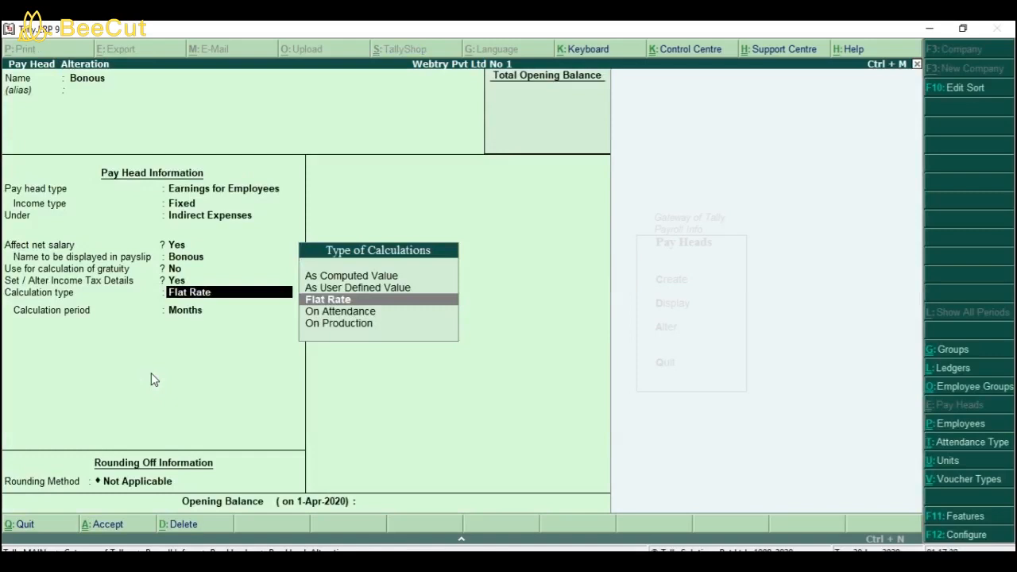
# Step: Keep Bonous calculated at Flat Rate by Months without rounding or an opening balance, and save it
pyautogui.press('Return')
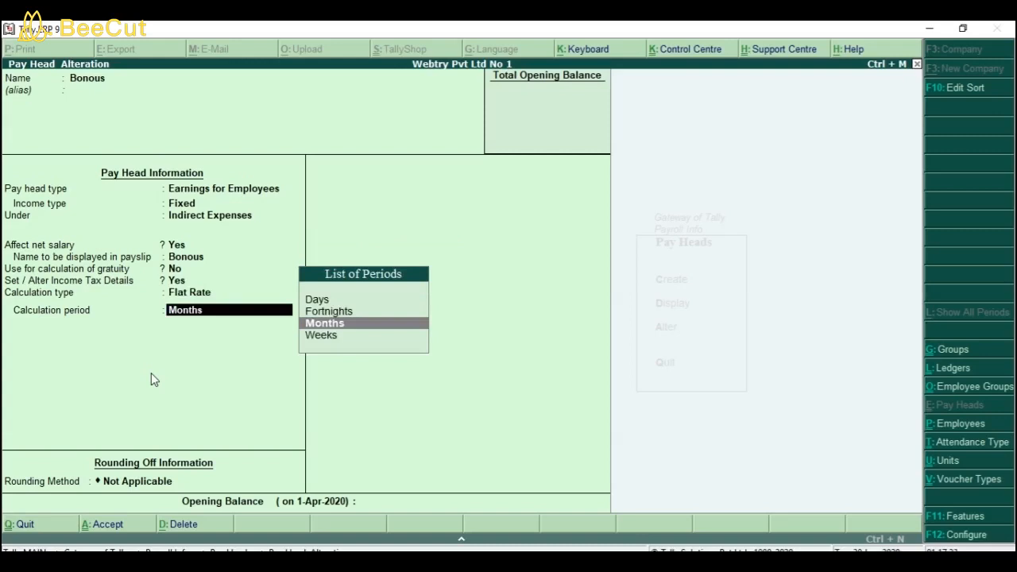
pyautogui.press('Return')
pyautogui.press('Return')
pyautogui.press('Return')
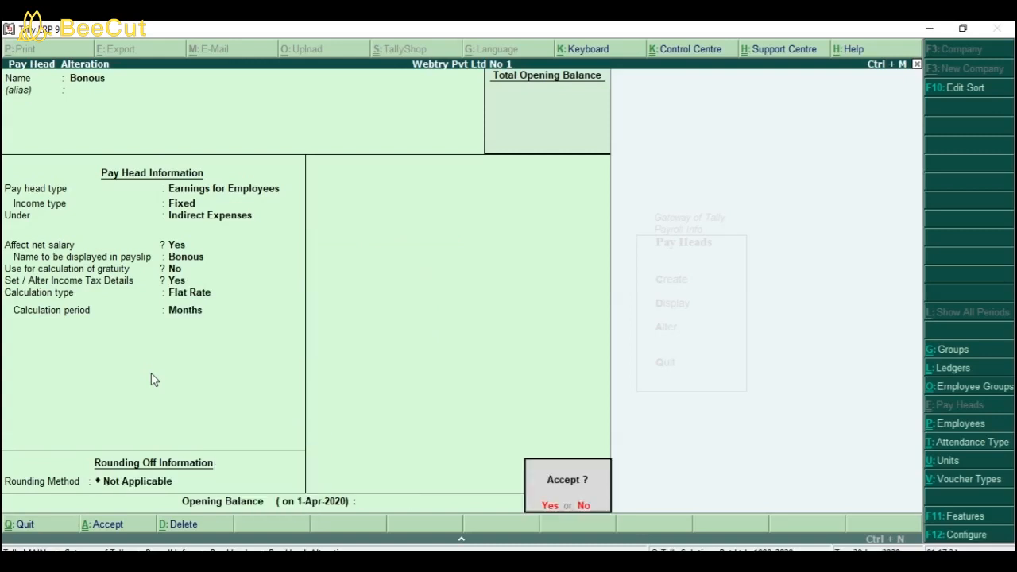
pyautogui.press('Return')
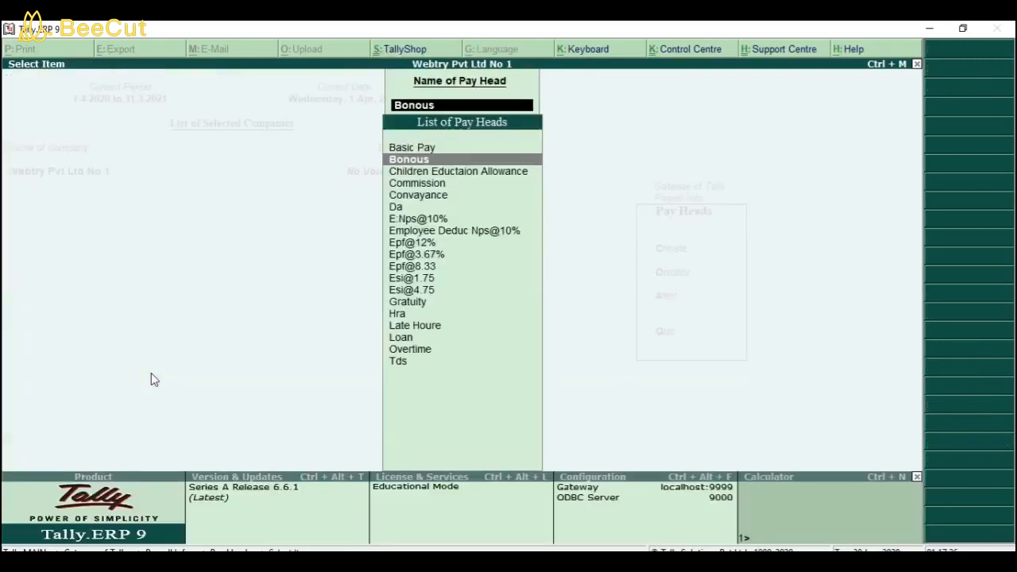
# Step: Open the Children Eductaion Allowance pay head and keep it as Earnings for Employees with Fixed income type under Indirect Expenses
pyautogui.press('Down')
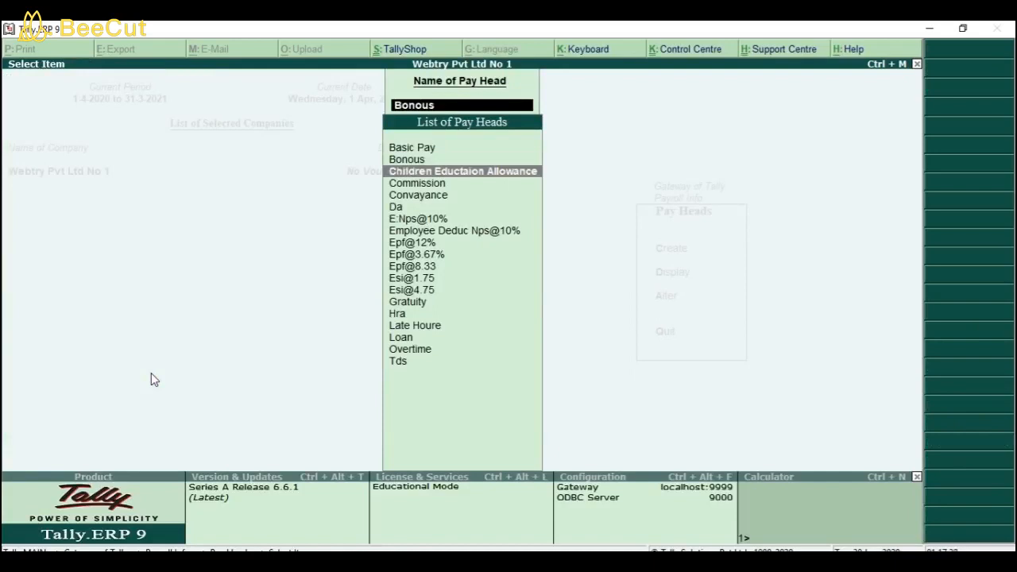
pyautogui.press('Return')
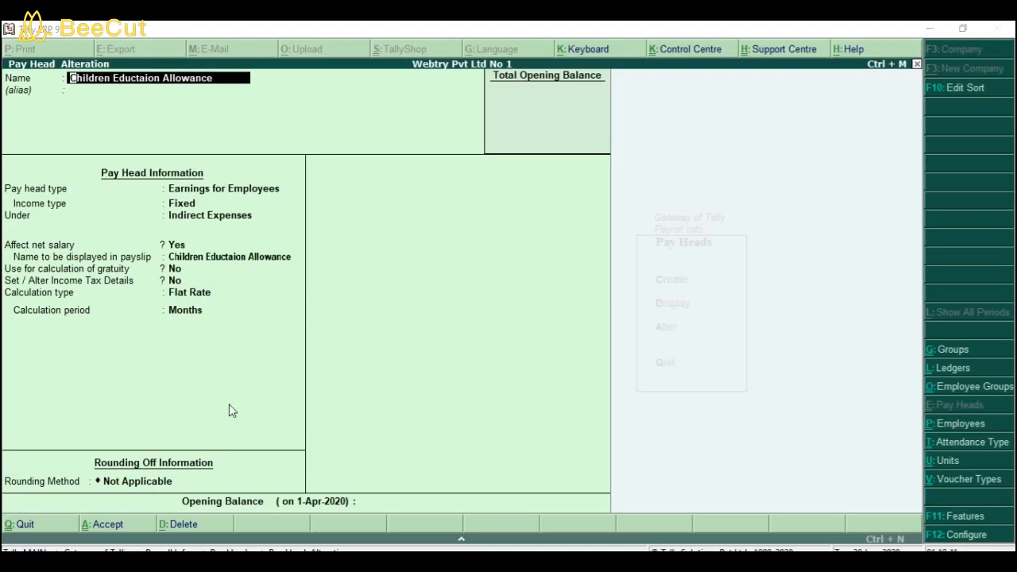
pyautogui.click(194, 270)
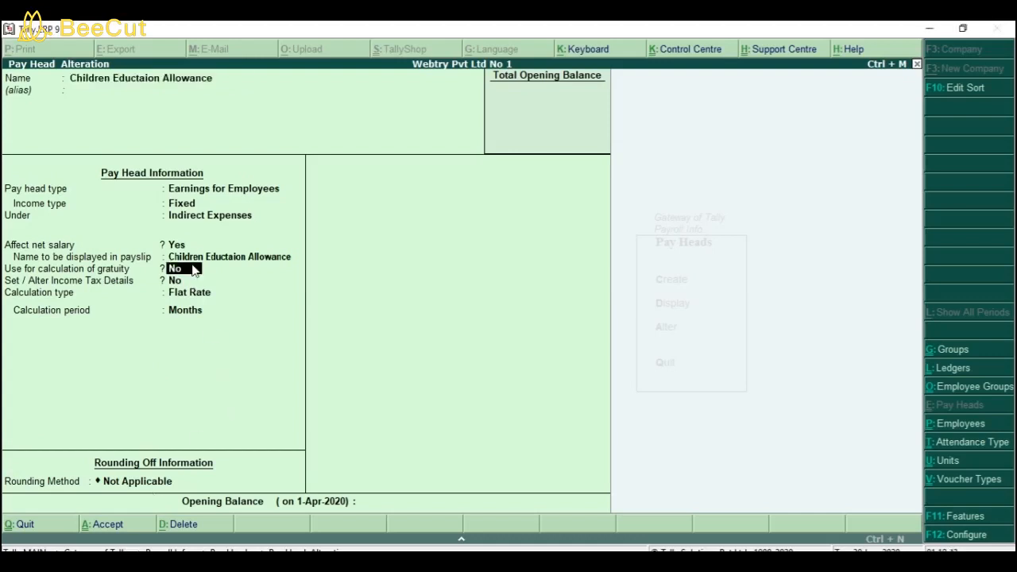
pyautogui.click(193, 191)
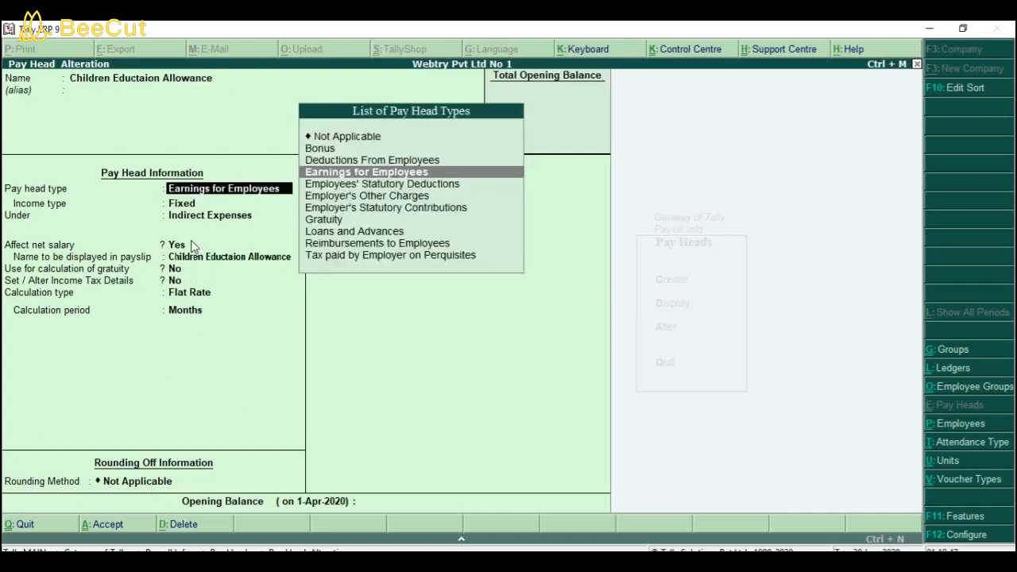
pyautogui.press('Return')
pyautogui.press('Return')
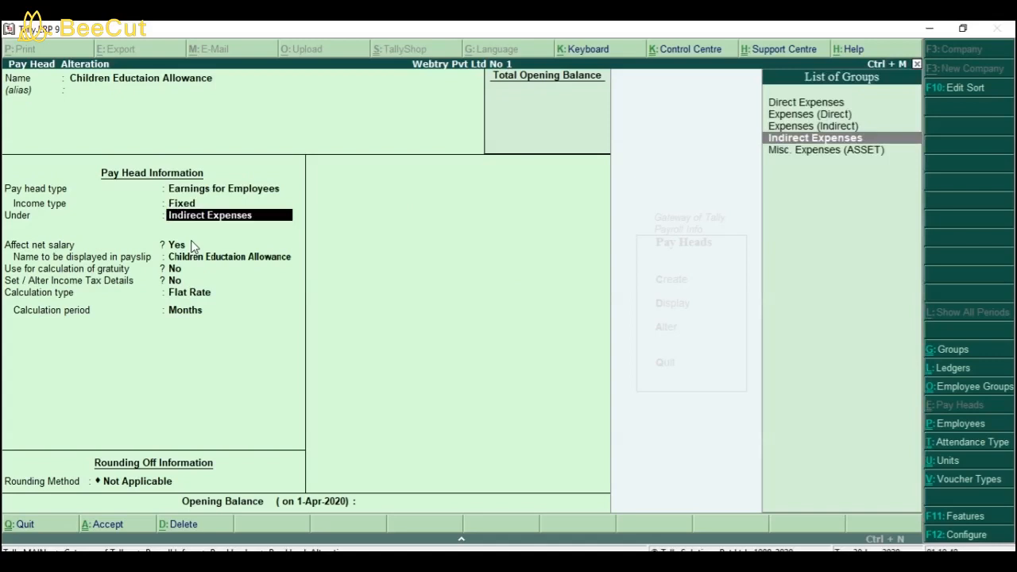
pyautogui.press('Return')
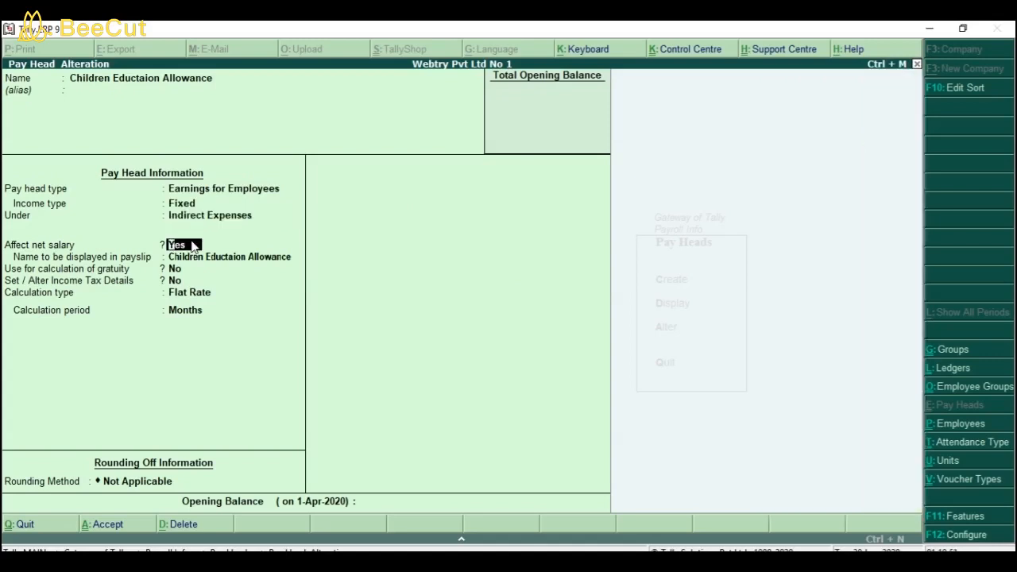
# Step: Keep Children Eductaion Allowance affecting net salary, with its payslip name as is, and excluded from gratuity calculation
pyautogui.press('Return')
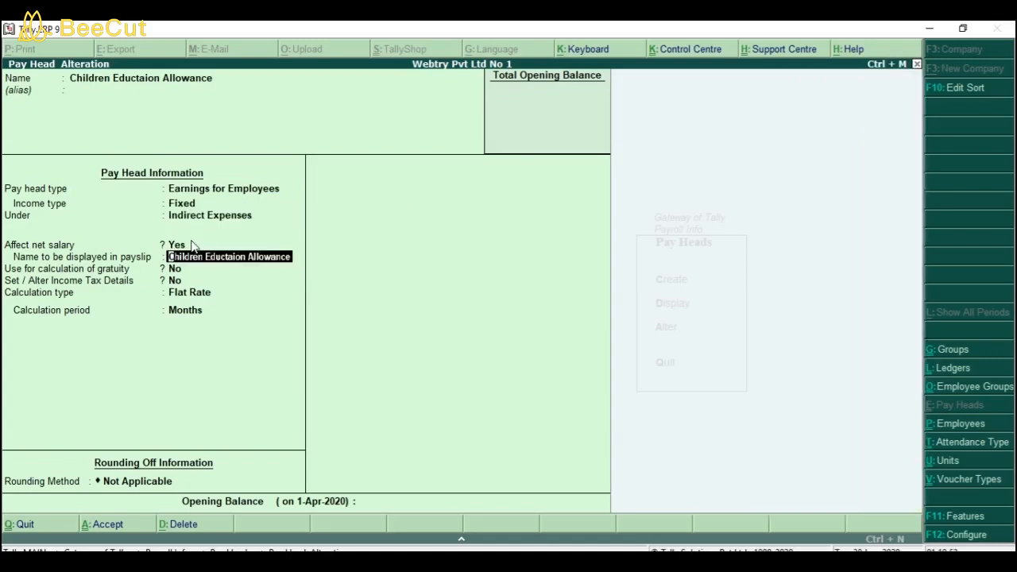
pyautogui.press('Return')
pyautogui.press('Return')
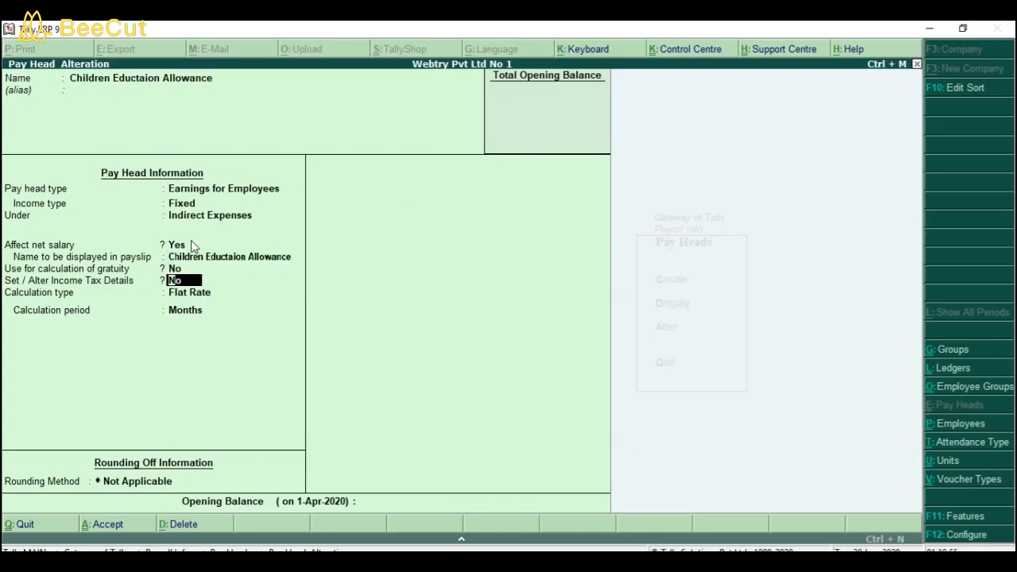
# Step: Enable its income tax details with component Children Education Allowance, calculation On Actual Value and TDS deducted across periods
pyautogui.write('y')
pyautogui.press('Return')
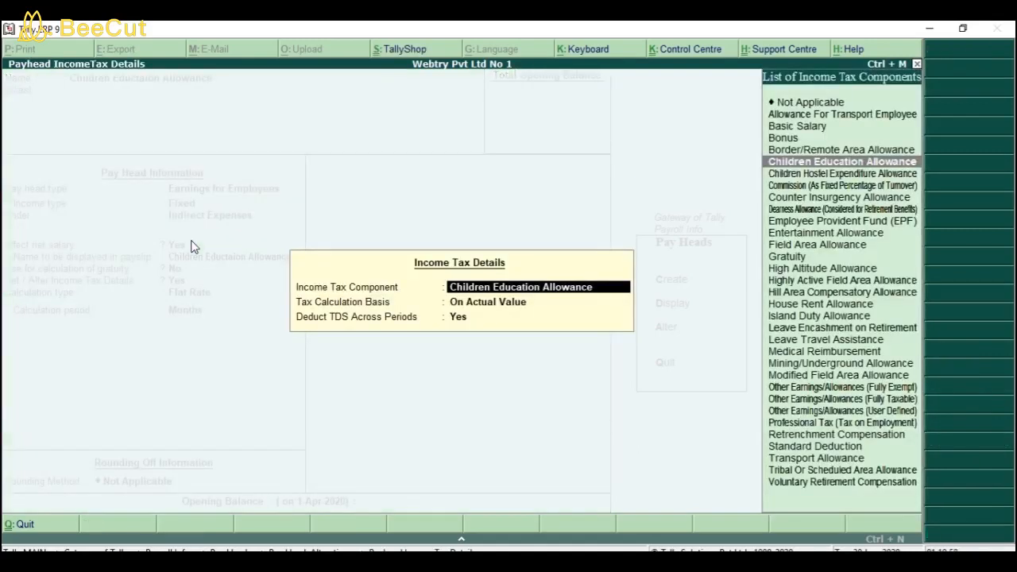
pyautogui.press('Return')
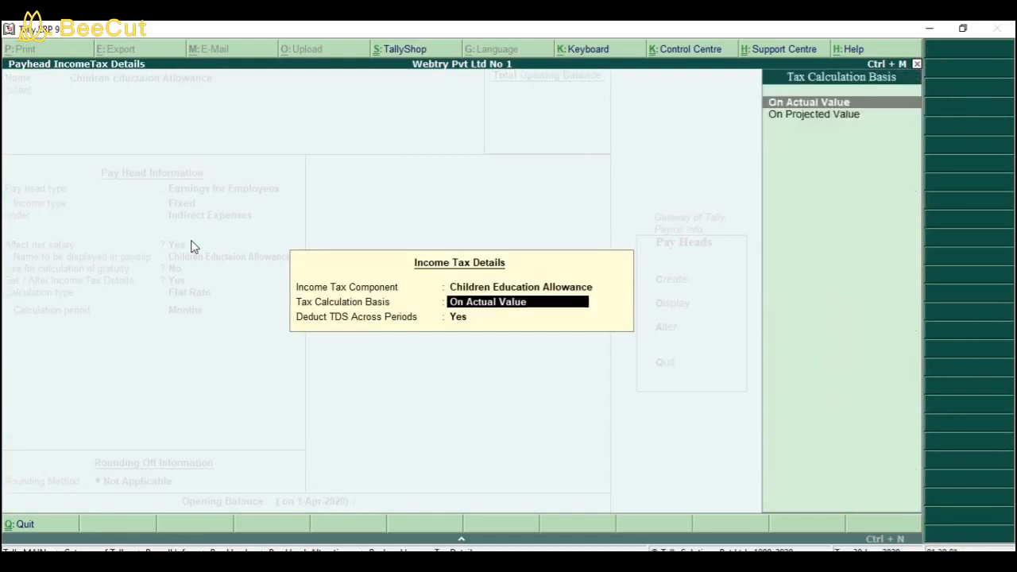
pyautogui.press('Return')
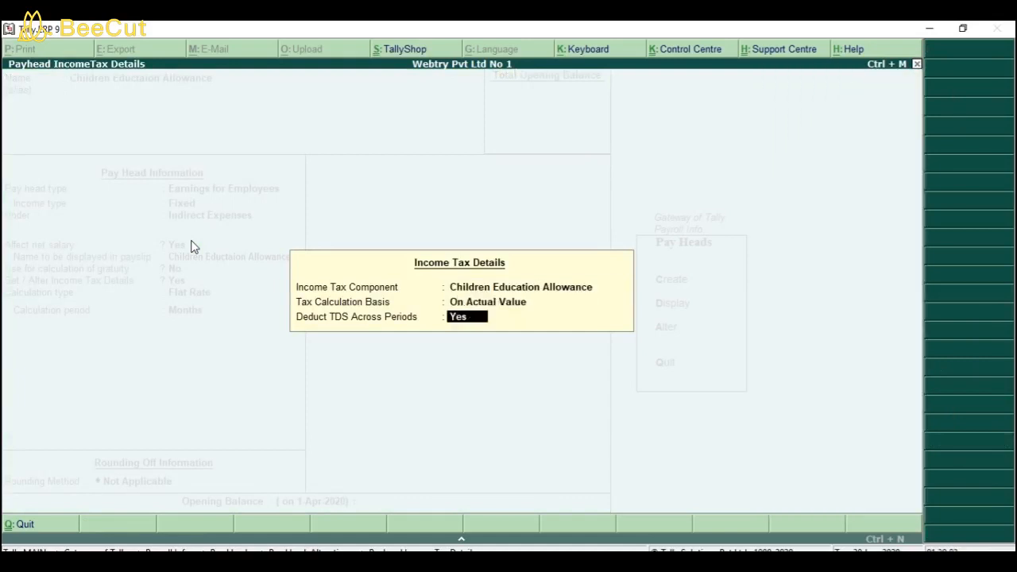
pyautogui.press('Return')
# Step: Keep Children Eductaion Allowance at Flat Rate by Months without rounding or an opening balance, and save it
pyautogui.press('Return')
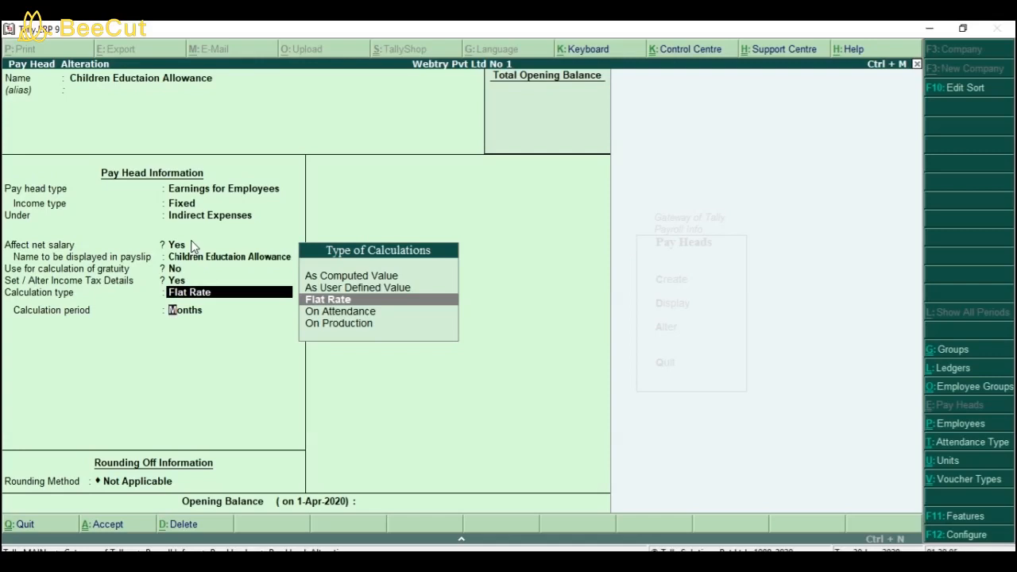
pyautogui.press('Return')
pyautogui.press('Return')
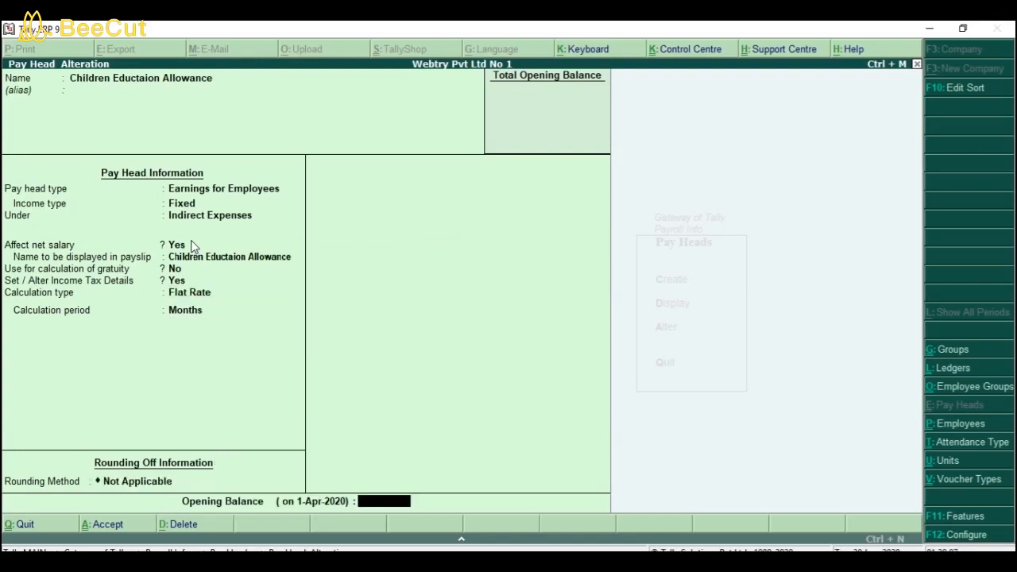
pyautogui.press('Return')
pyautogui.press('Return')
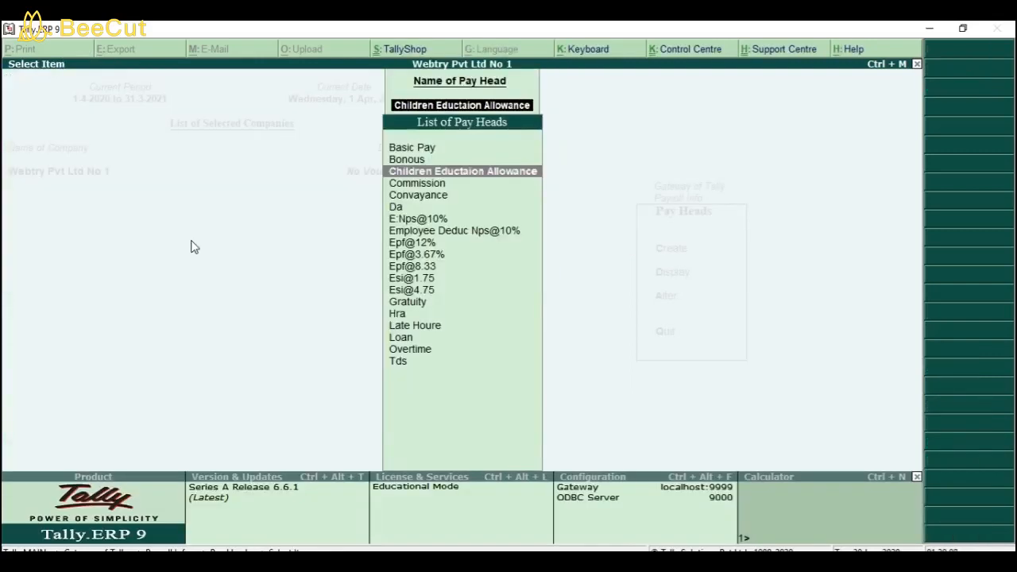
# Step: Open the Commission pay head and keep it as Earnings for Employees with Fixed income type under Indirect Expenses
pyautogui.press('Down')
pyautogui.press('Return')
pyautogui.press('Return')
pyautogui.press('Return')
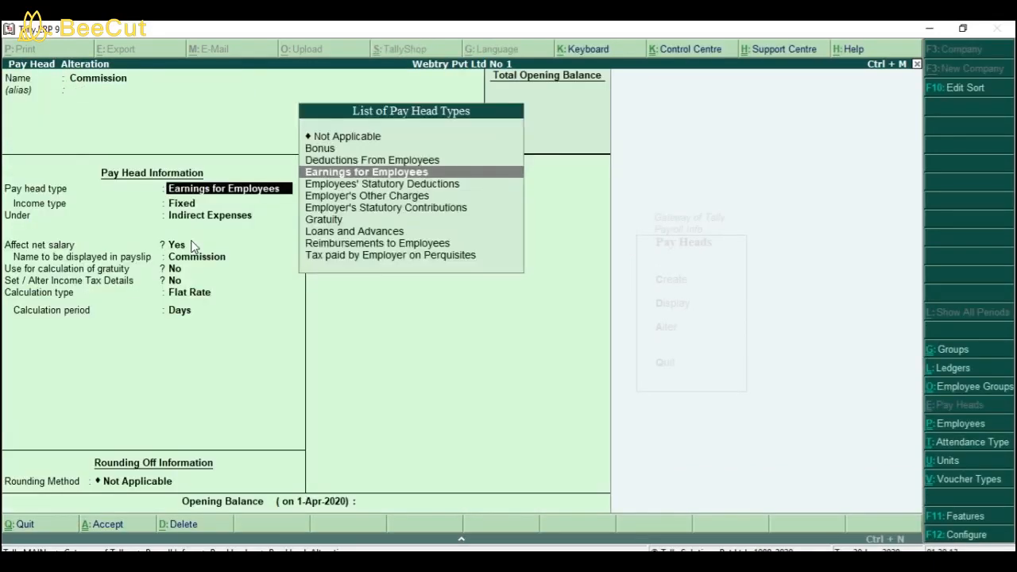
pyautogui.press('Return')
pyautogui.press('Return')
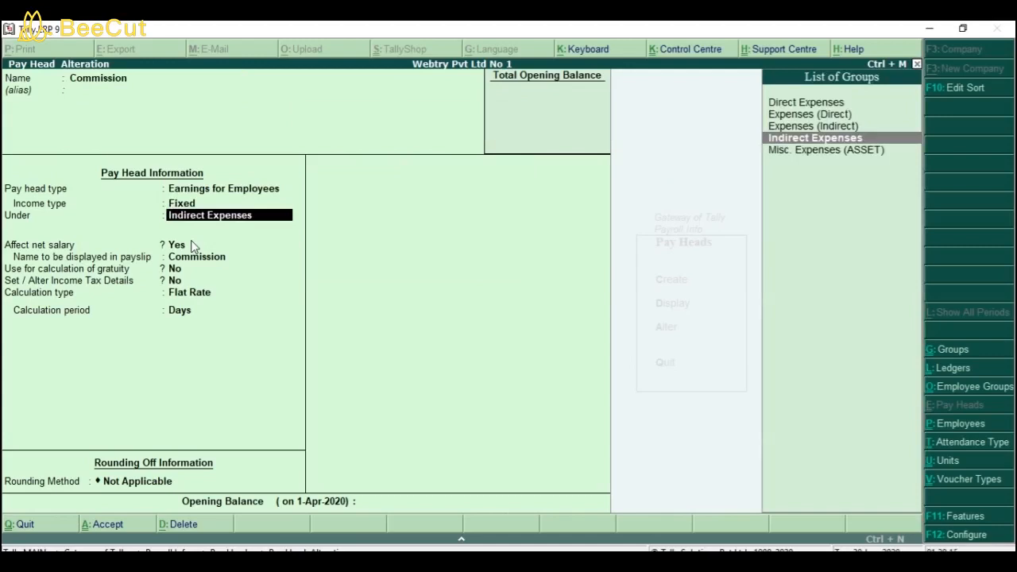
pyautogui.press('Return')
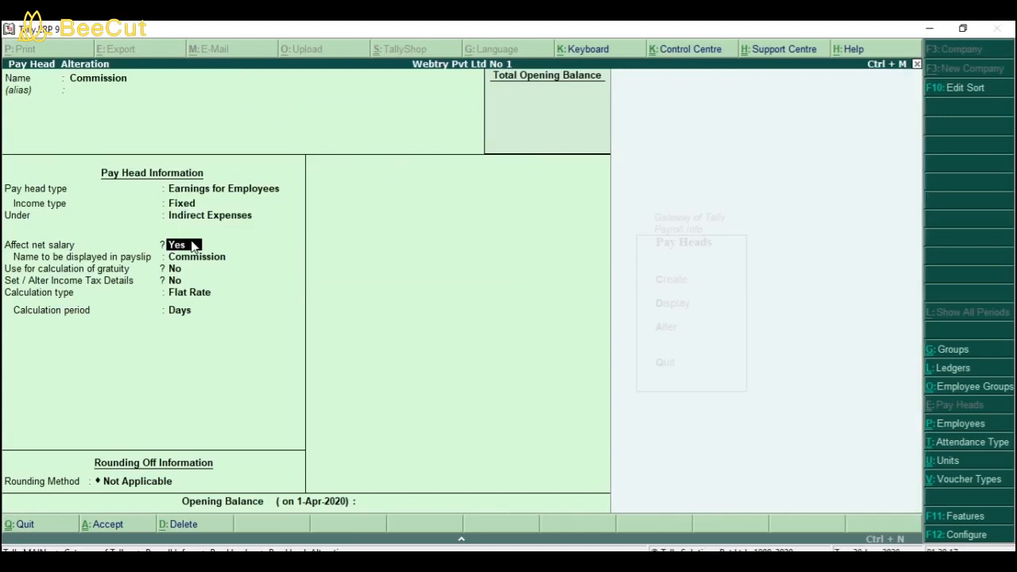
# Step: Keep Commission affecting net salary and displayed as Commission in the payslip, without gratuity use or income tax details
pyautogui.press('Return')
pyautogui.press('Return')
pyautogui.press('Return')
pyautogui.press('Return')
# Step: Keep Commission at Flat Rate by Days without rounding or an opening balance, and save the pay head
pyautogui.press('Return')
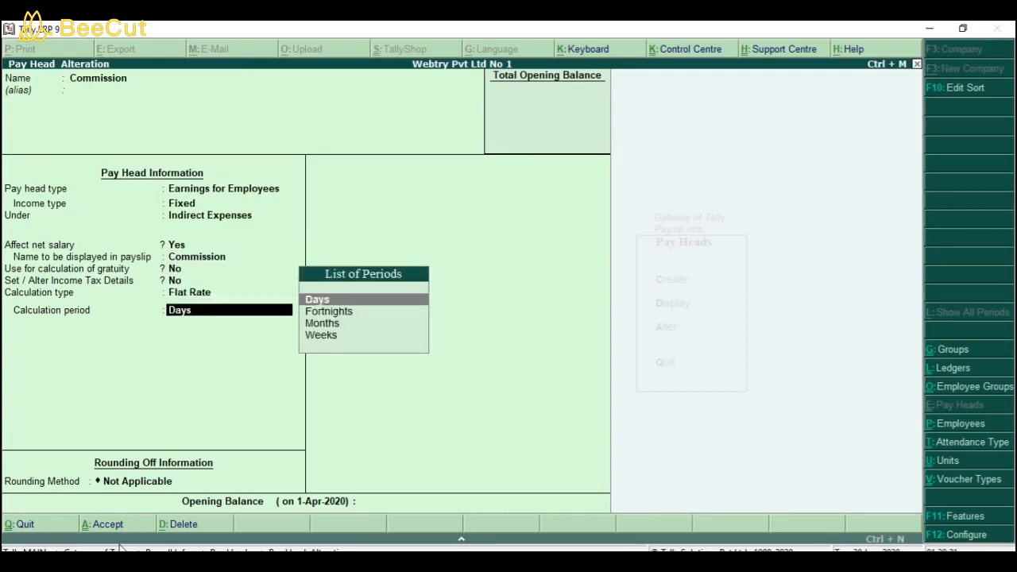
pyautogui.press('Return')
pyautogui.press('Return')
pyautogui.press('Return')
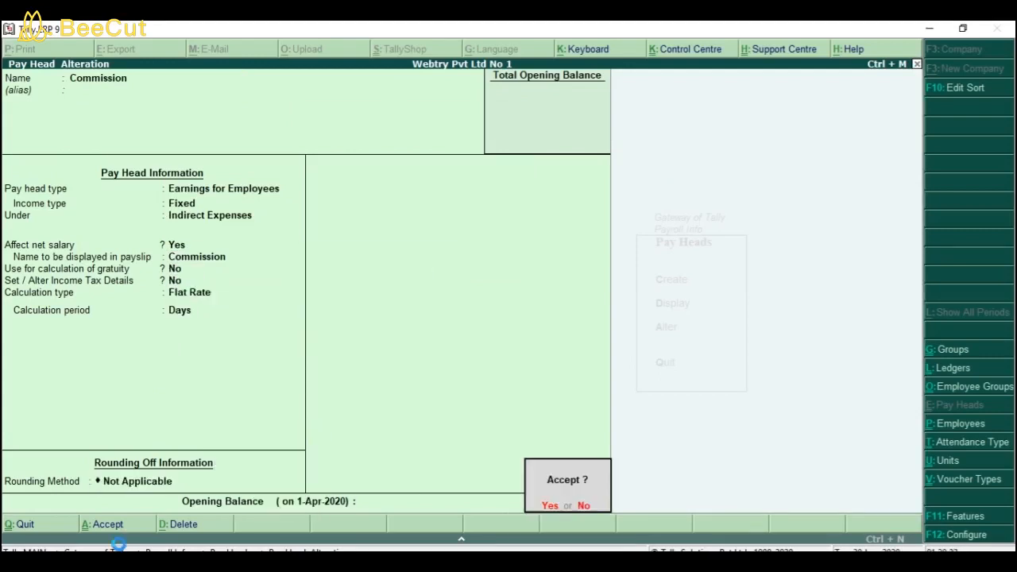
pyautogui.press('Return')
# Step: Open the Convayance pay head and keep it as Earnings for Employees with Fixed income type under Indirect Expenses
pyautogui.press('Down')
pyautogui.press('Return')
pyautogui.press('Return')
pyautogui.press('Return')
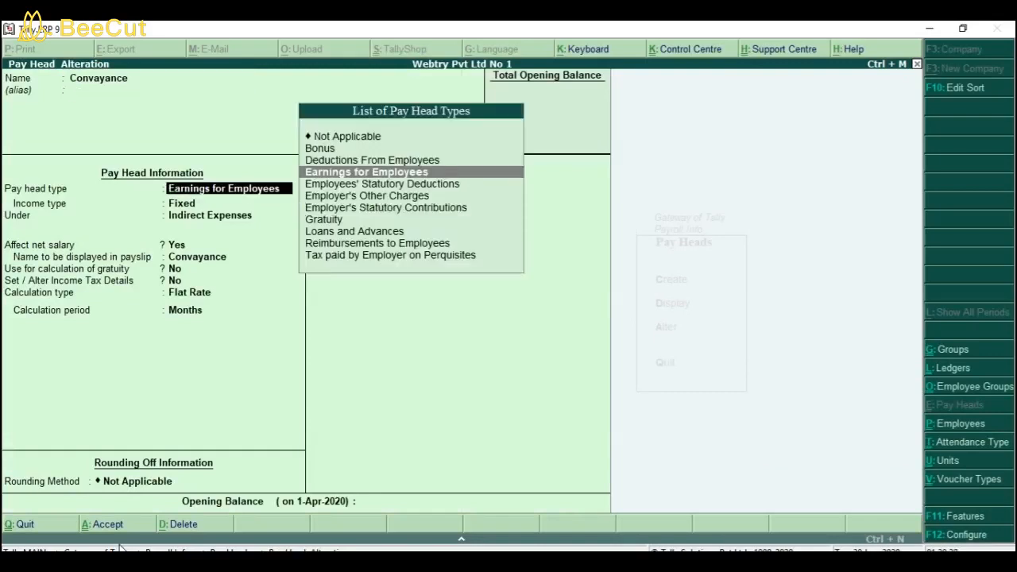
pyautogui.press('Return')
pyautogui.press('Return')
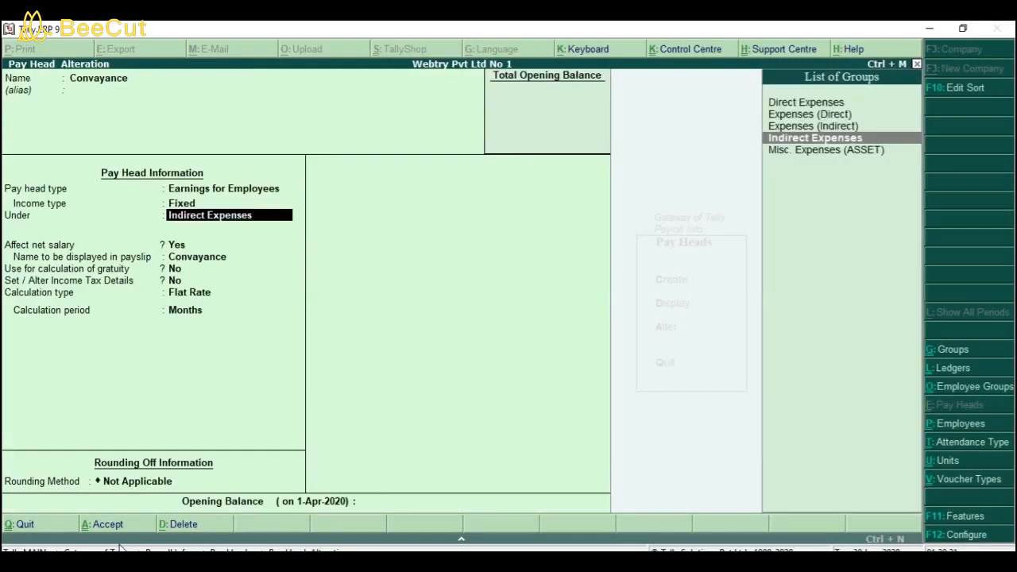
pyautogui.press('Return')
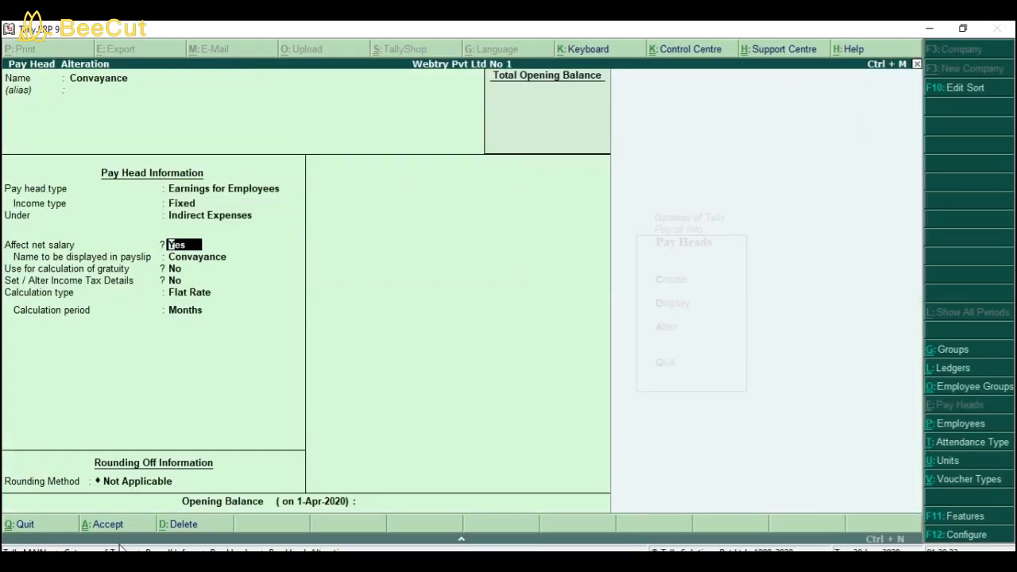
# Step: Keep Convayance affecting net salary and displayed as Convayance in the payslip, without gratuity use or income tax details
pyautogui.press('Return')
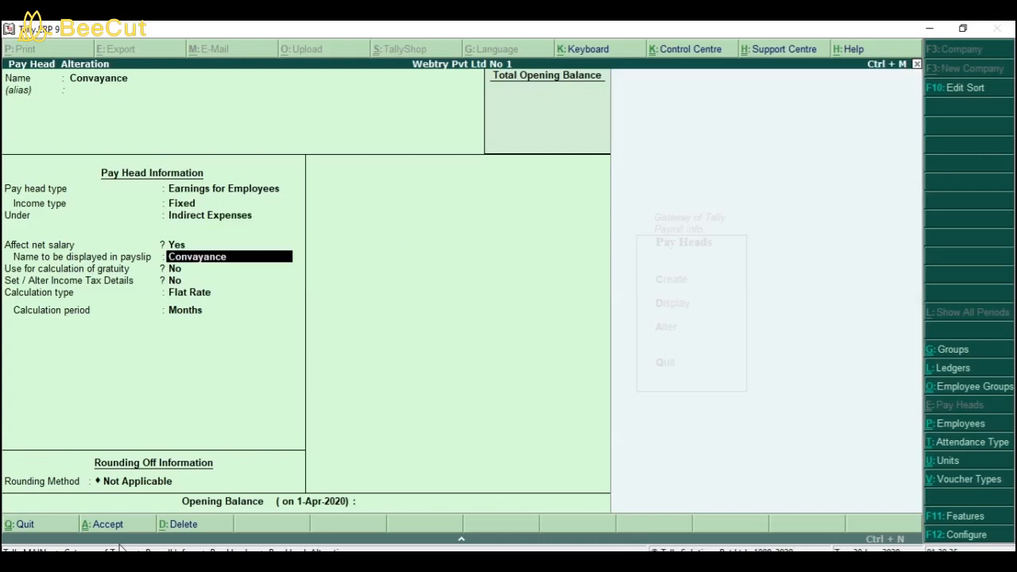
pyautogui.press('Return')
pyautogui.press('Return')
pyautogui.press('Return')
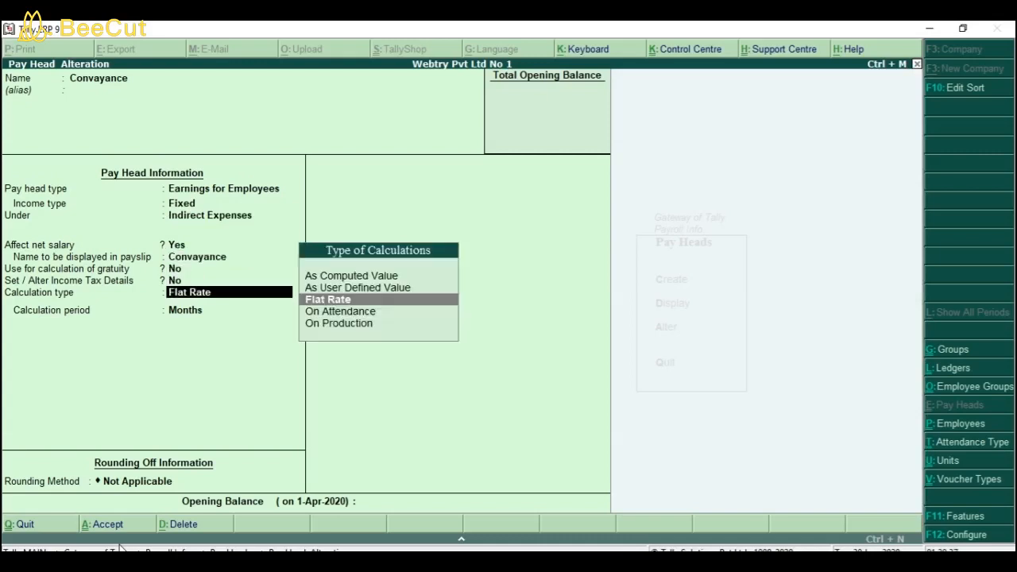
# Step: Keep Convayance at Flat Rate by Months without rounding or an opening balance, and save the pay head
pyautogui.press('Return')
pyautogui.press('Return')
pyautogui.press('Return')
pyautogui.press('Return')
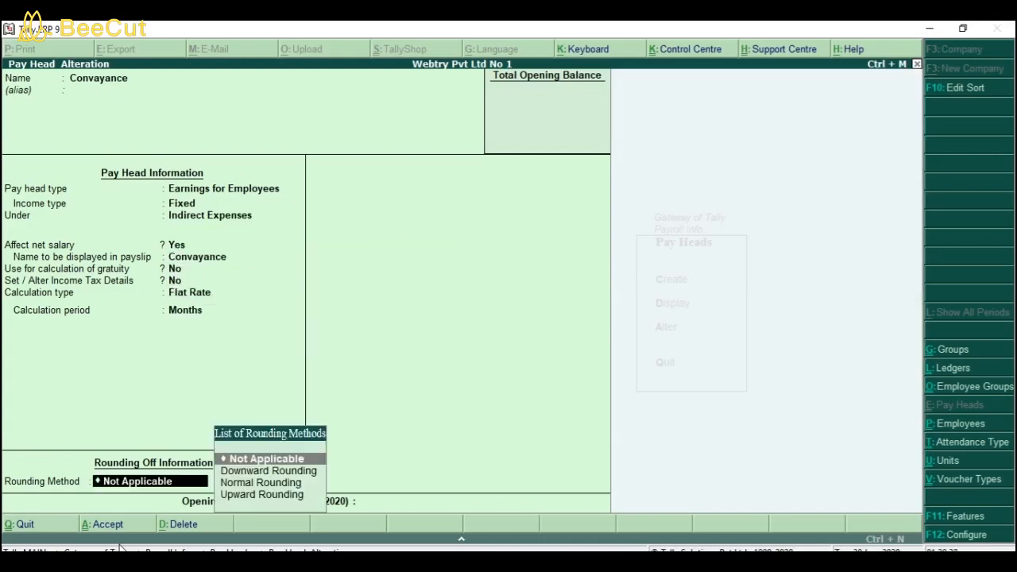
pyautogui.press('Return')
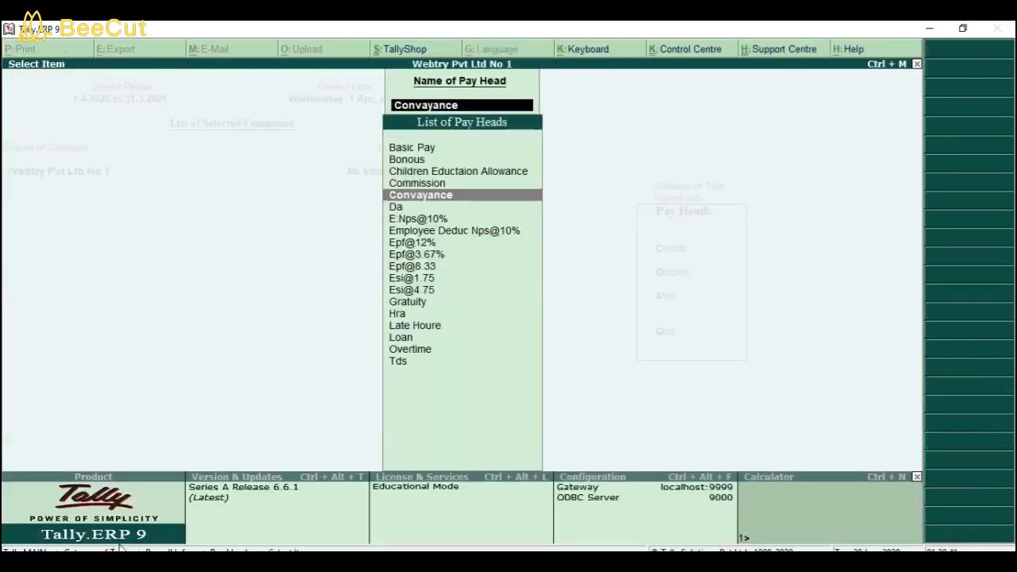
# Step: Open the Da pay head and keep it as Earnings for Employees with Fixed income type under Indirect Expenses
pyautogui.press('Down')
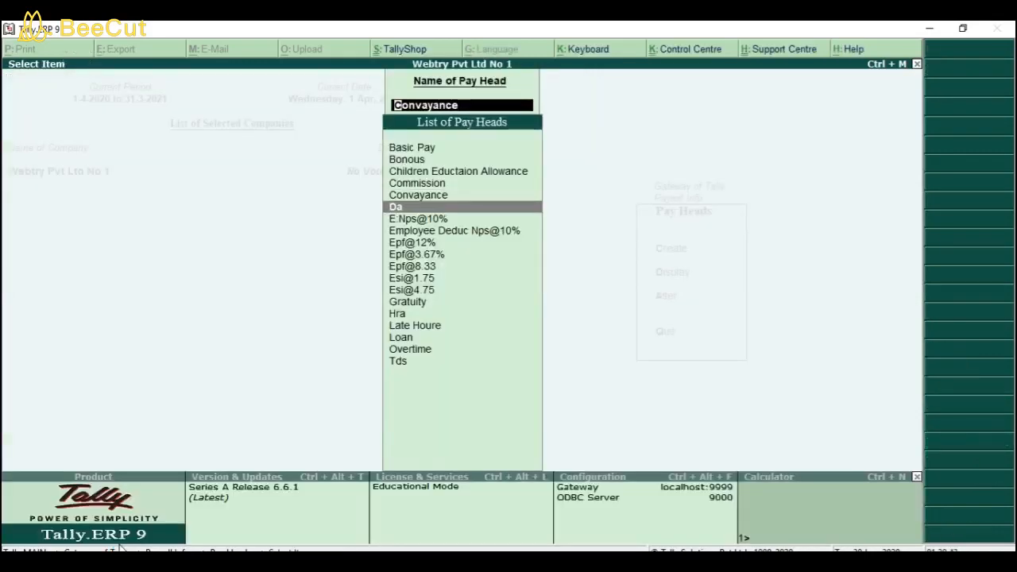
pyautogui.press('Return')
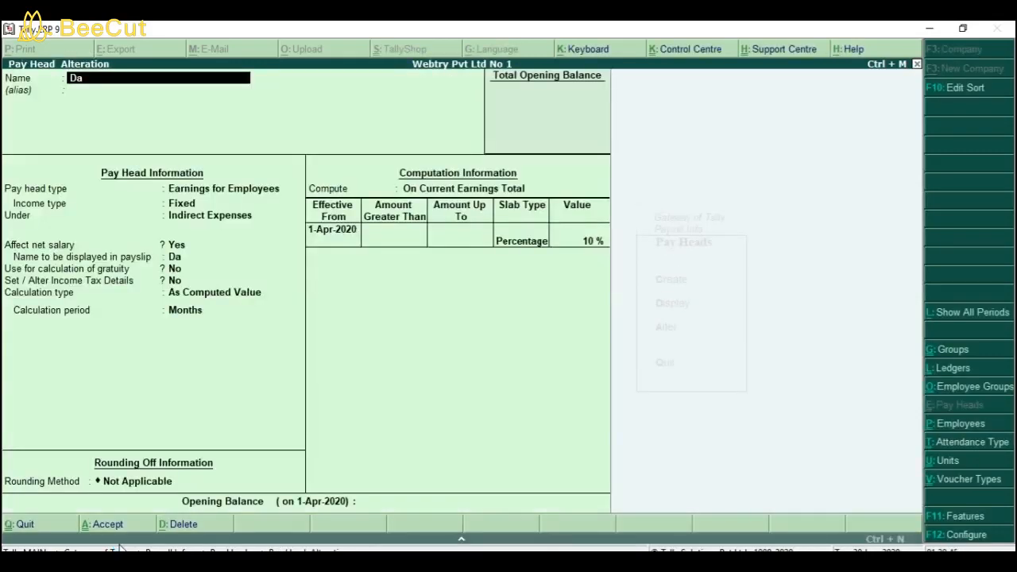
pyautogui.press('Return')
pyautogui.press('Return')
pyautogui.press('Return')
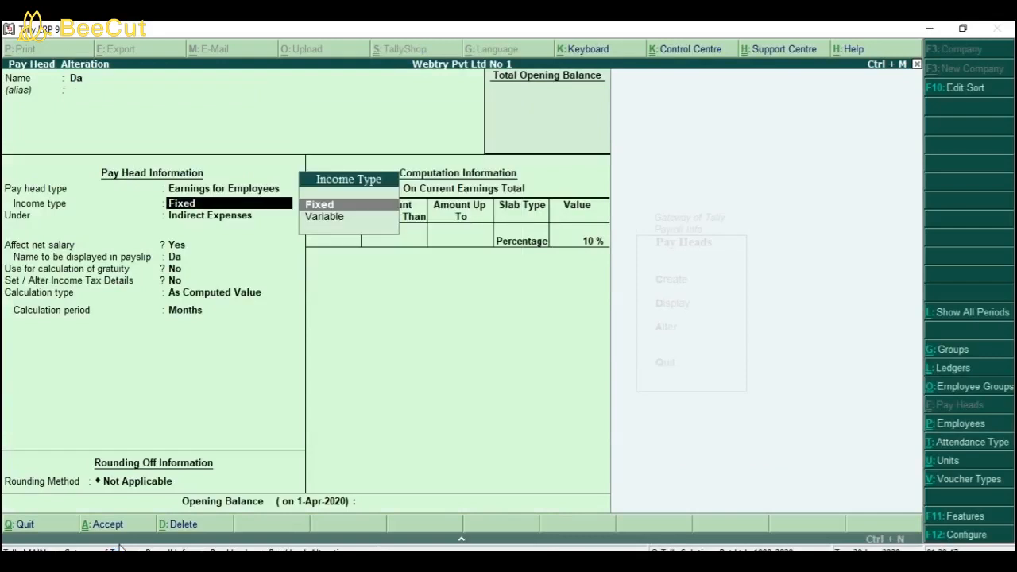
pyautogui.press('Return')
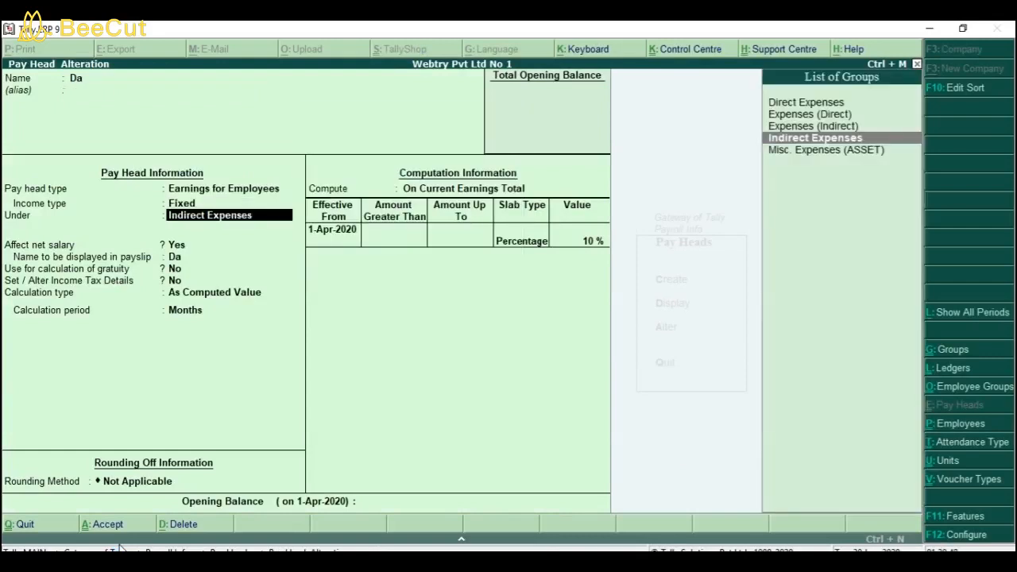
pyautogui.press('Return')
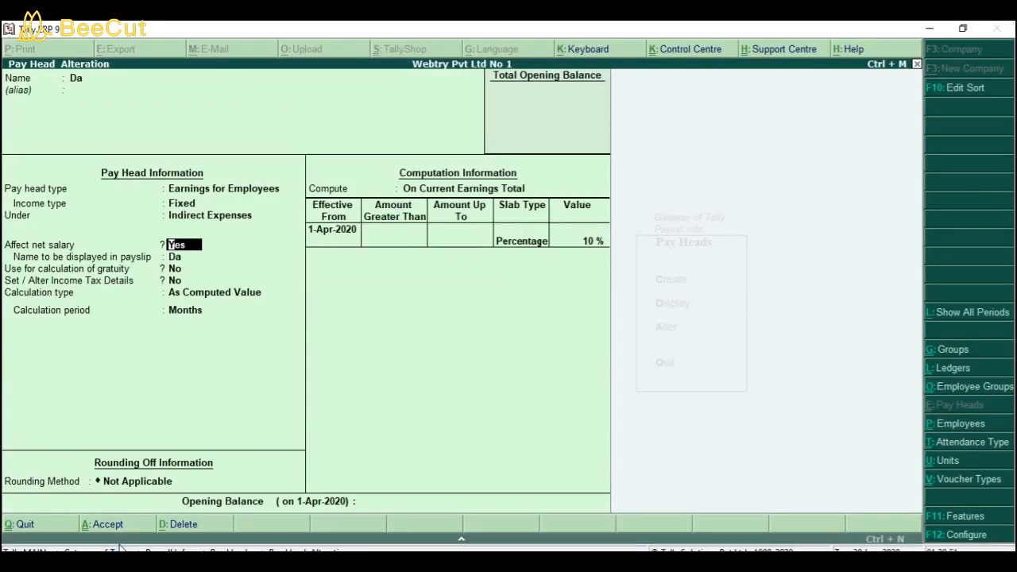
# Step: Keep Da affecting net salary, displayed as Da in the payslip and calculated As Computed Value by Months without rounding
pyautogui.press('Return')
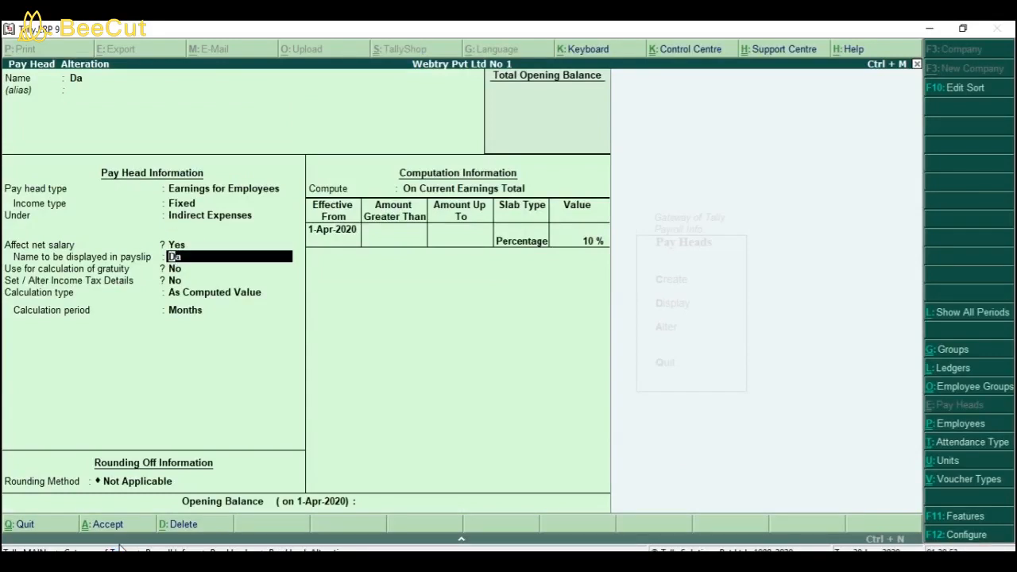
pyautogui.press('Return')
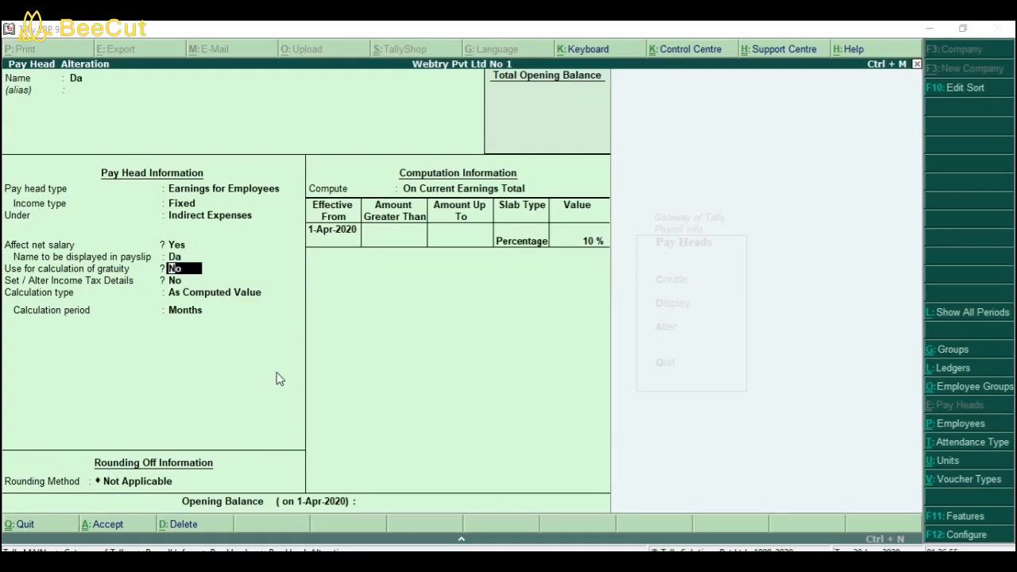
pyautogui.click(218, 295)
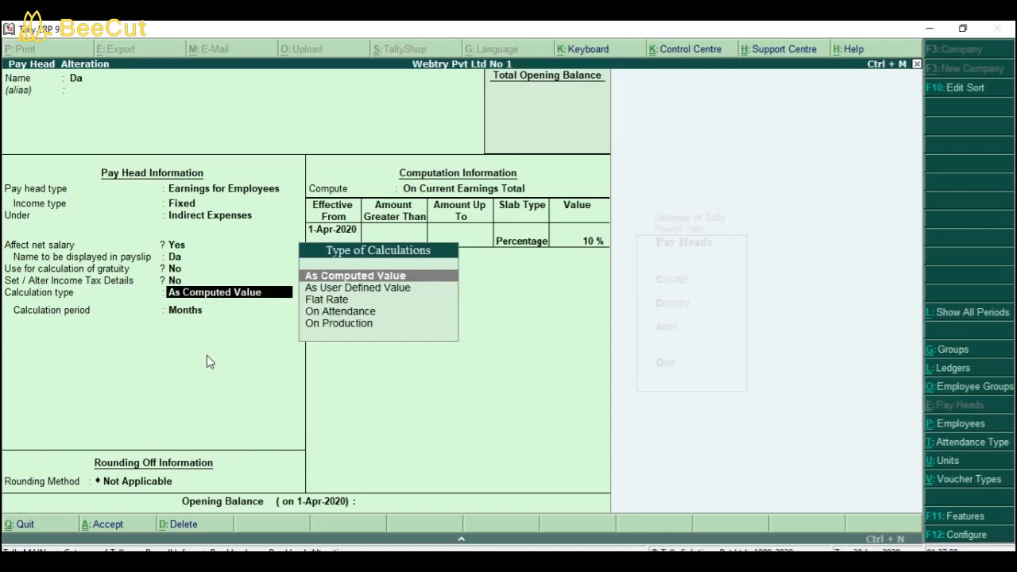
pyautogui.press('Return')
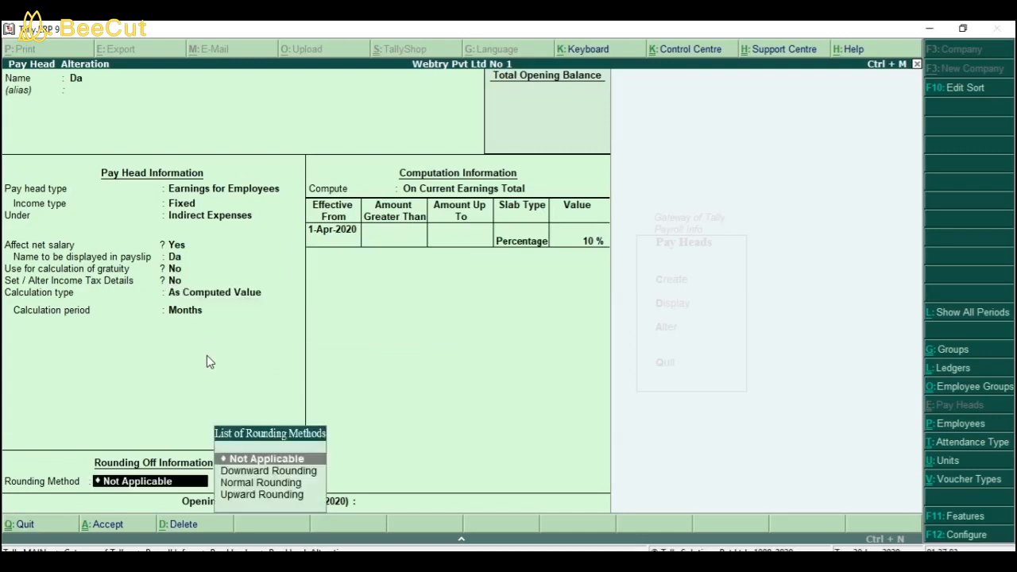
pyautogui.press('Return')
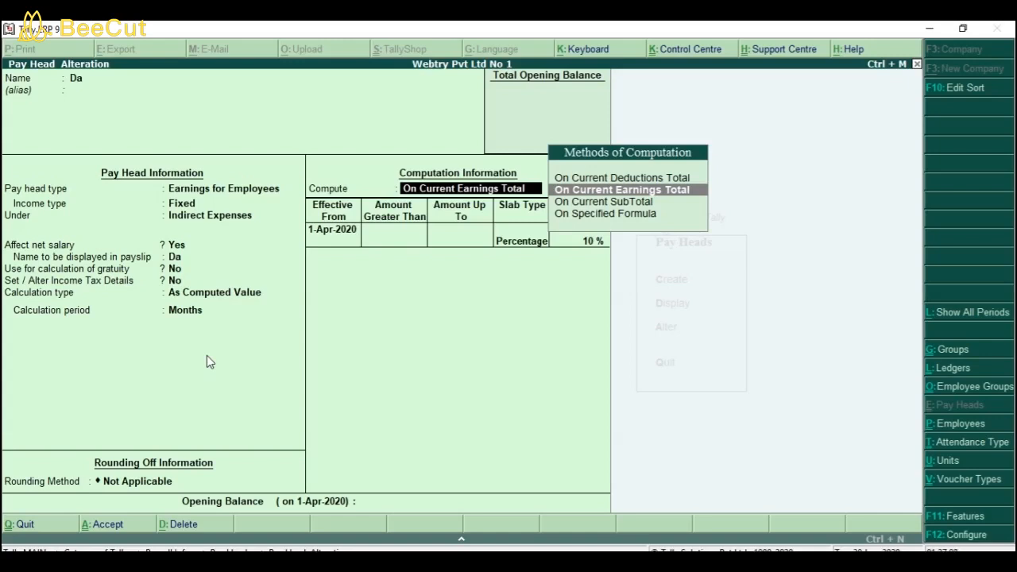
# Step: Keep Da computed On Current Earnings Total at 10 percent effective from 1-Apr-2020, and save the pay head
pyautogui.press('Return')
pyautogui.press('Return')
pyautogui.press('Return')
pyautogui.press('Return')
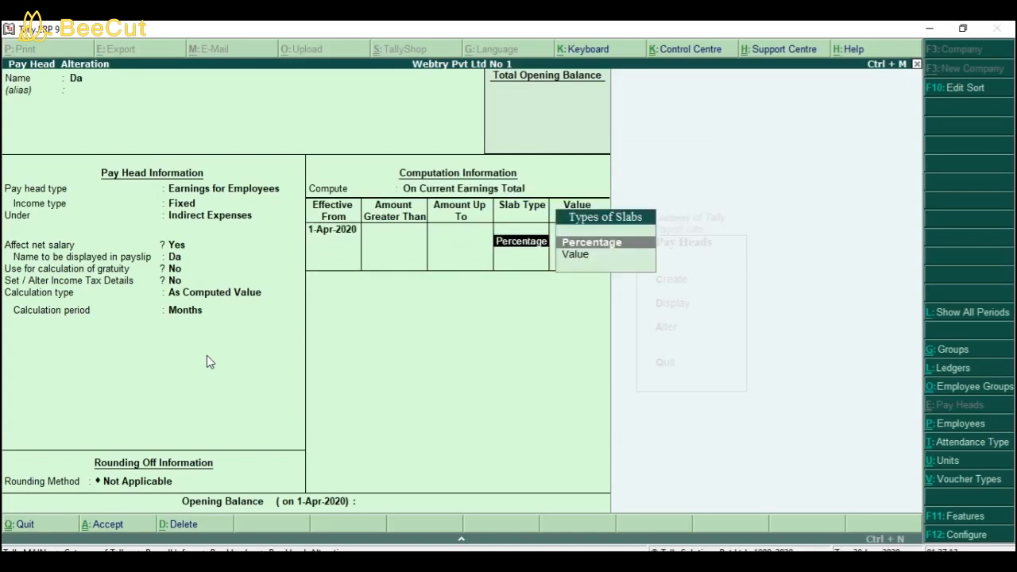
pyautogui.press('Return')
pyautogui.press('Return')
pyautogui.press('Return')
pyautogui.press('Return')
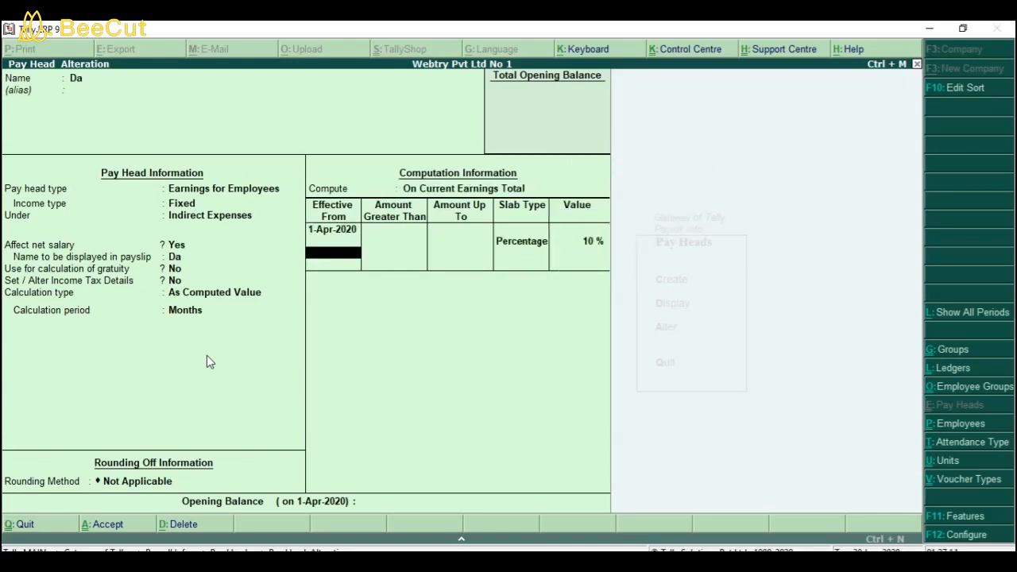
pyautogui.press('Return')
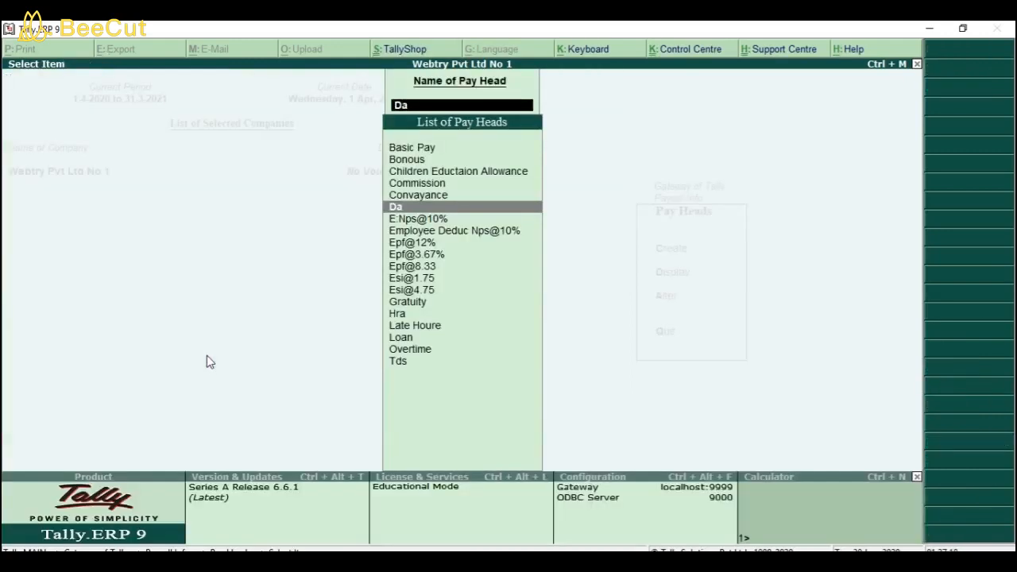
# Step: Open the E:Nps@10% pay head and keep it as Employees' Statutory Deductions, National Pension Scheme (Tier - II), under Current Liabilities
pyautogui.press('Down')
pyautogui.press('Return')
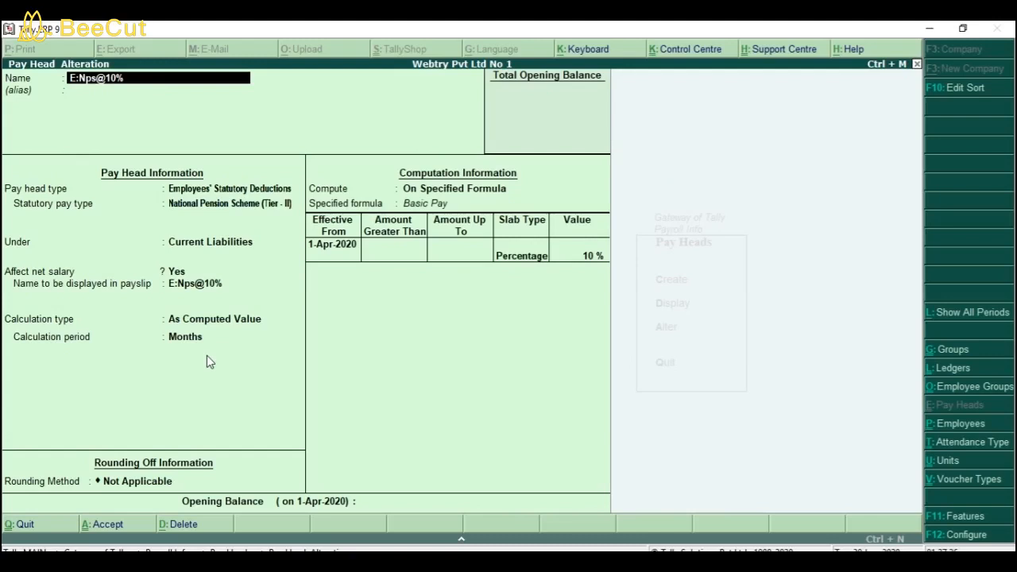
pyautogui.press('Return')
pyautogui.press('Return')
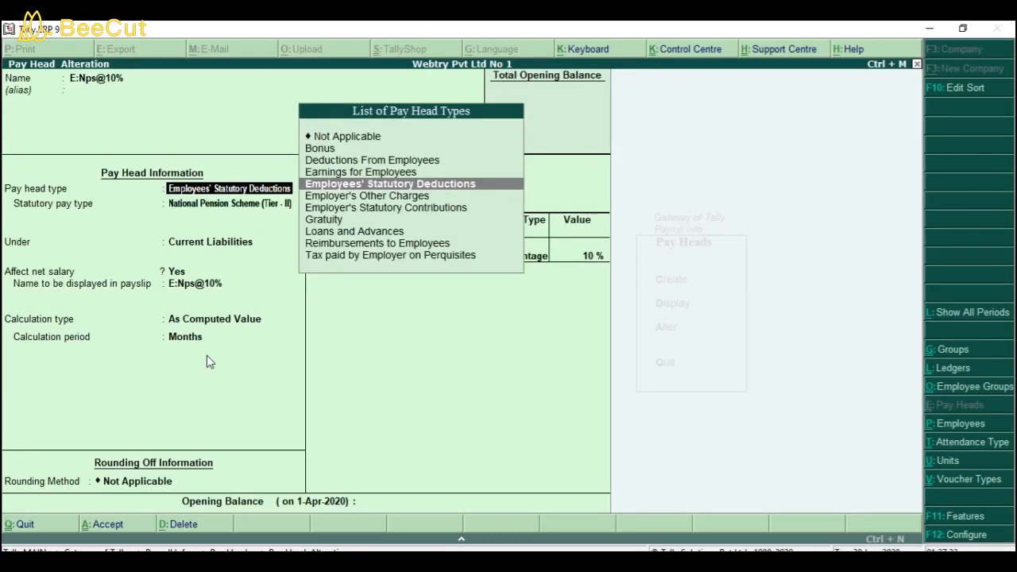
pyautogui.press('Return')
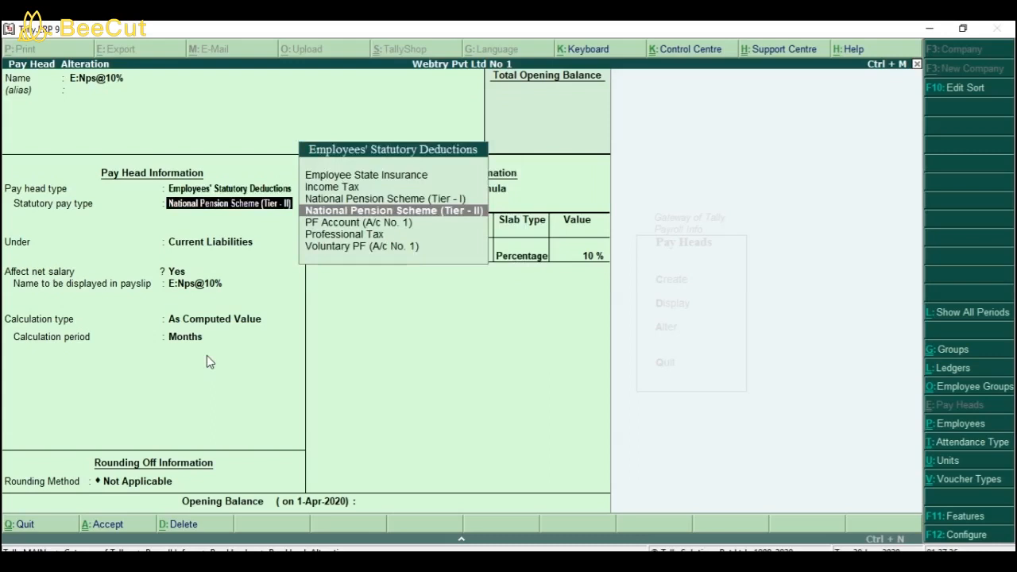
pyautogui.press('Return')
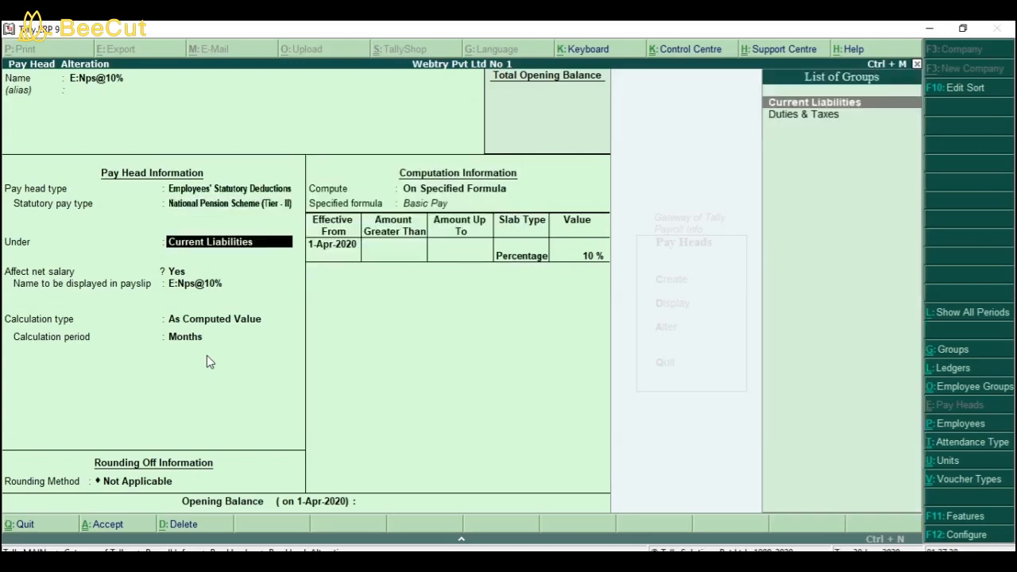
pyautogui.press('Return')
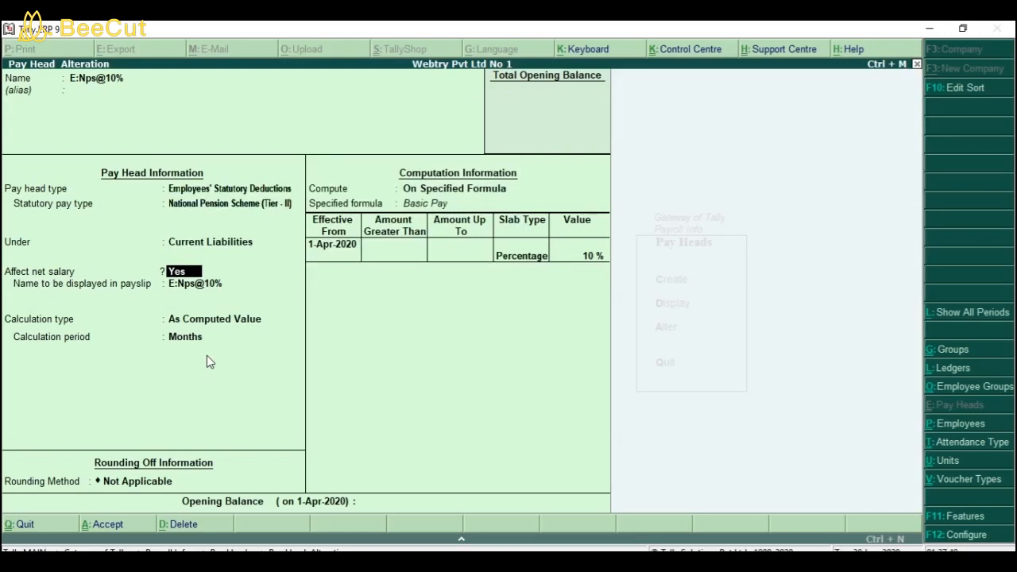
# Step: Keep E:Nps@10% affecting net salary, displayed as E:Nps@10% in the payslip and calculated As Computed Value by Months without rounding
pyautogui.press('Return')
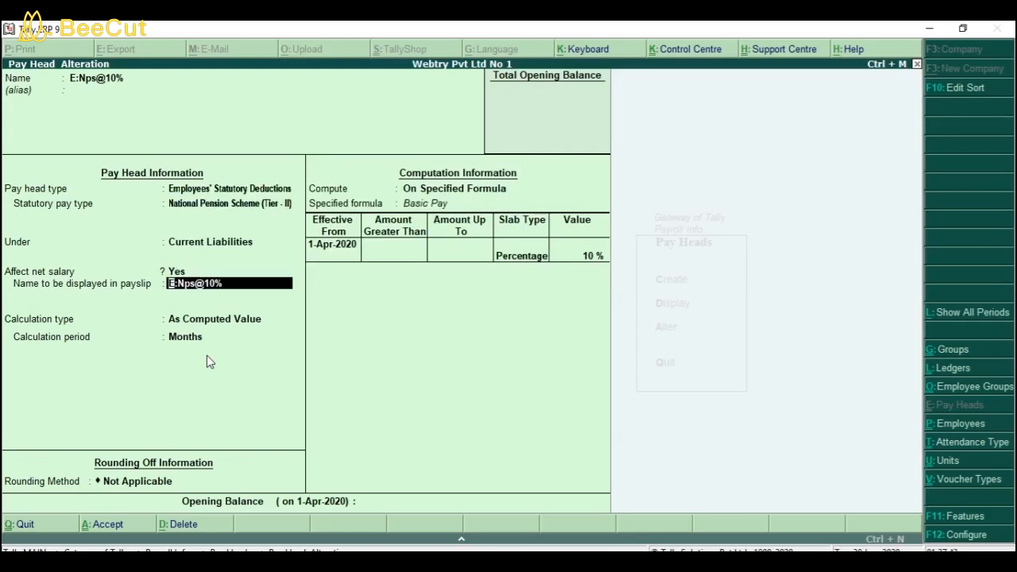
pyautogui.press('Return')
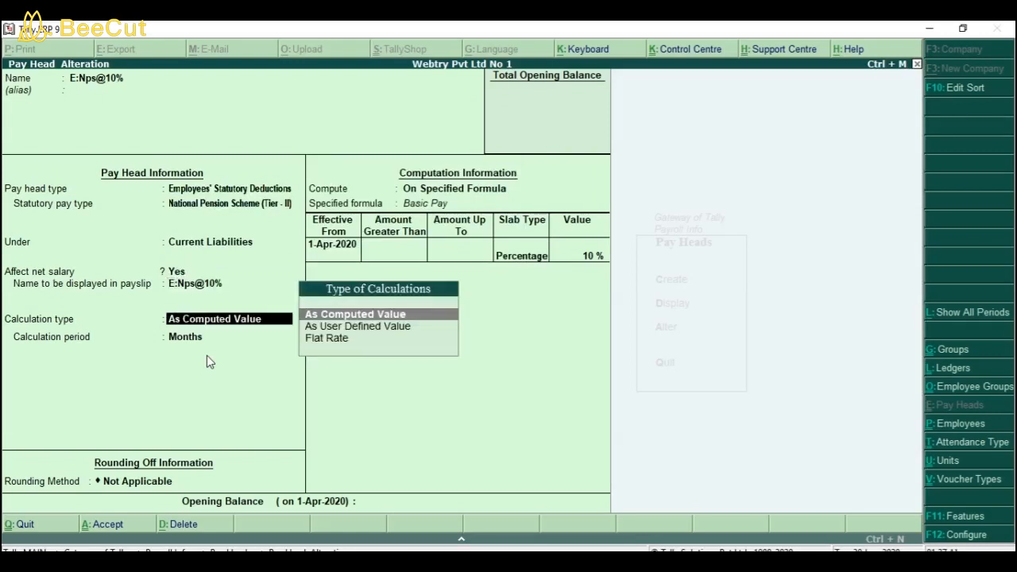
pyautogui.press('Return')
pyautogui.press('Return')
pyautogui.press('Return')
# Step: Keep E:Nps@10% computed on the specified formula Basic Pay at 10 percent effective from 1-Apr-2020, and save the pay head
pyautogui.press('Return')
pyautogui.press('Return')
pyautogui.press('Return')
pyautogui.press('Return')
pyautogui.press('Return')
pyautogui.press('Return')
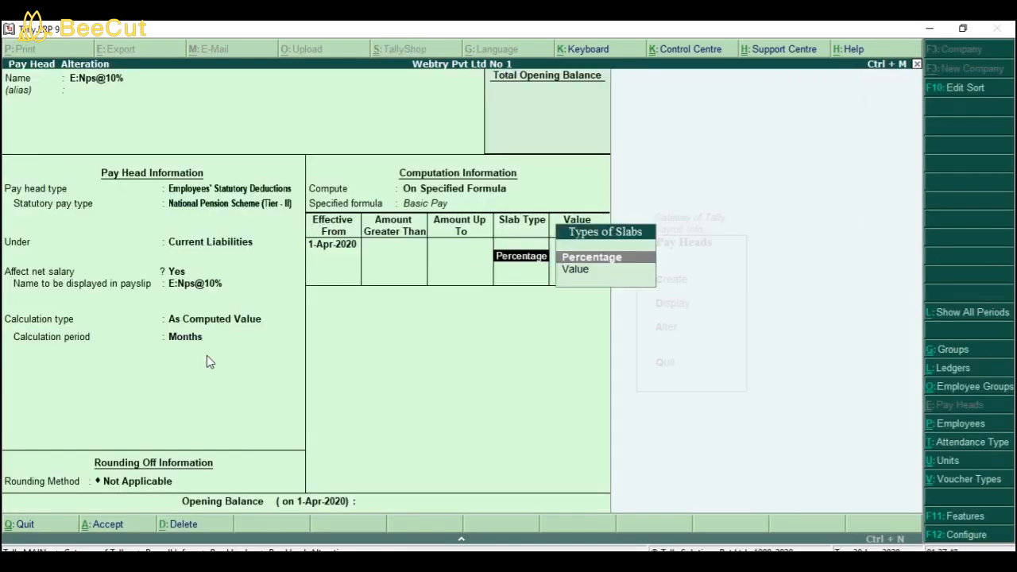
pyautogui.press('Return')
pyautogui.press('Return')
pyautogui.press('Return')
pyautogui.press('Return')
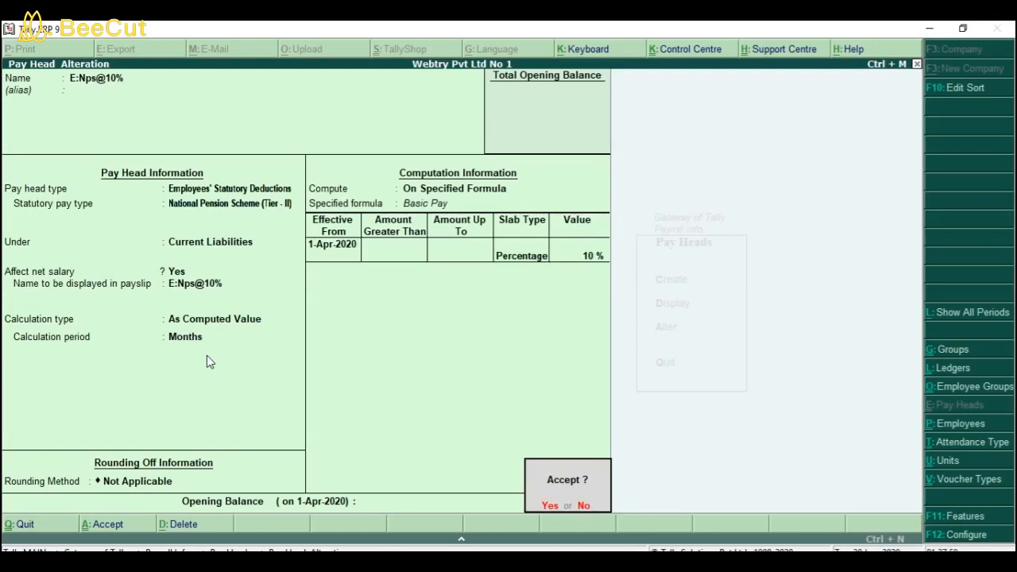
pyautogui.press('Return')
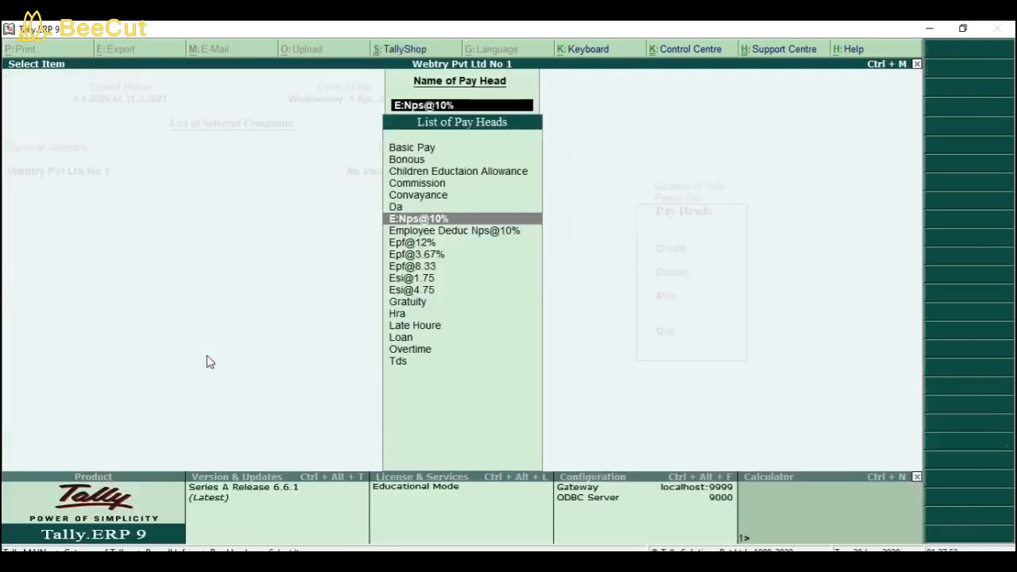
# Step: Open the Employee Deduc Nps@10% pay head and keep it as Employees' Statutory Deductions, National Pension Scheme (Tier - II), under Current Liabilities
pyautogui.press('Down')
pyautogui.press('Return')
pyautogui.press('Return')
pyautogui.press('Return')
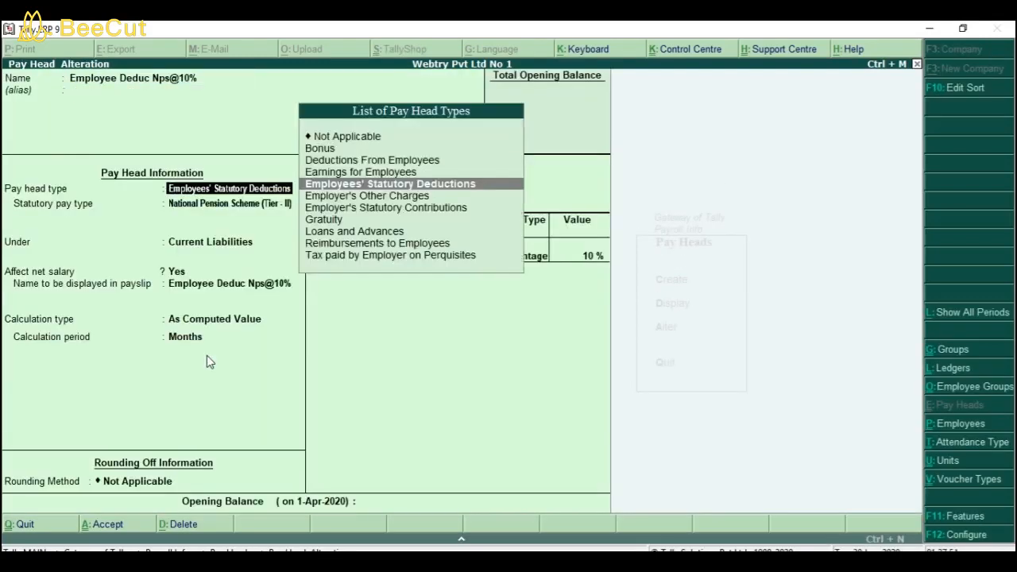
pyautogui.press('Return')
pyautogui.press('Return')
pyautogui.press('Return')
# Step: Keep Employee Deduc Nps@10% affecting net salary and calculated As Computed Value by Months on the specified formula Basic Pay
pyautogui.press('Return')
pyautogui.press('Return')
pyautogui.press('Return')
pyautogui.press('Return')
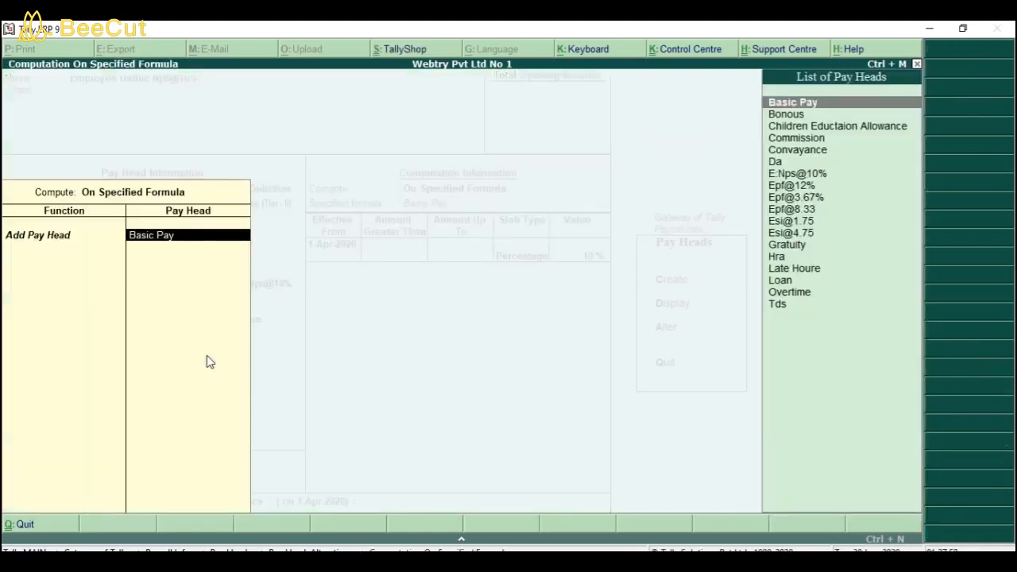
pyautogui.press('Return')
pyautogui.press('Return')
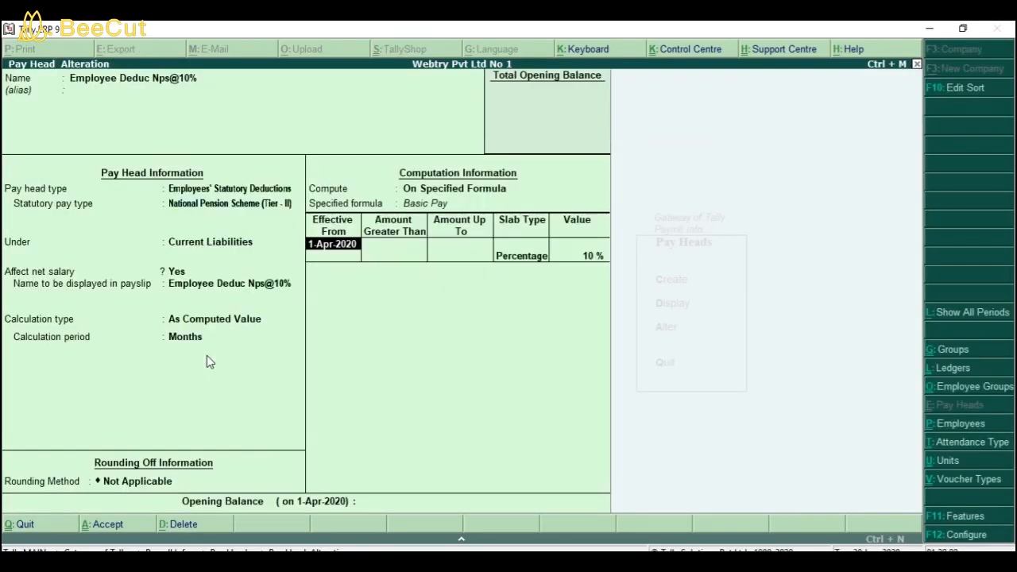
# Step: Keep Employee Deduc Nps@10% at 10 percent effective from 1-Apr-2020 with no opening balance, and save the pay head
pyautogui.press('Return')
pyautogui.press('Return')
pyautogui.press('Return')
pyautogui.press('Return')
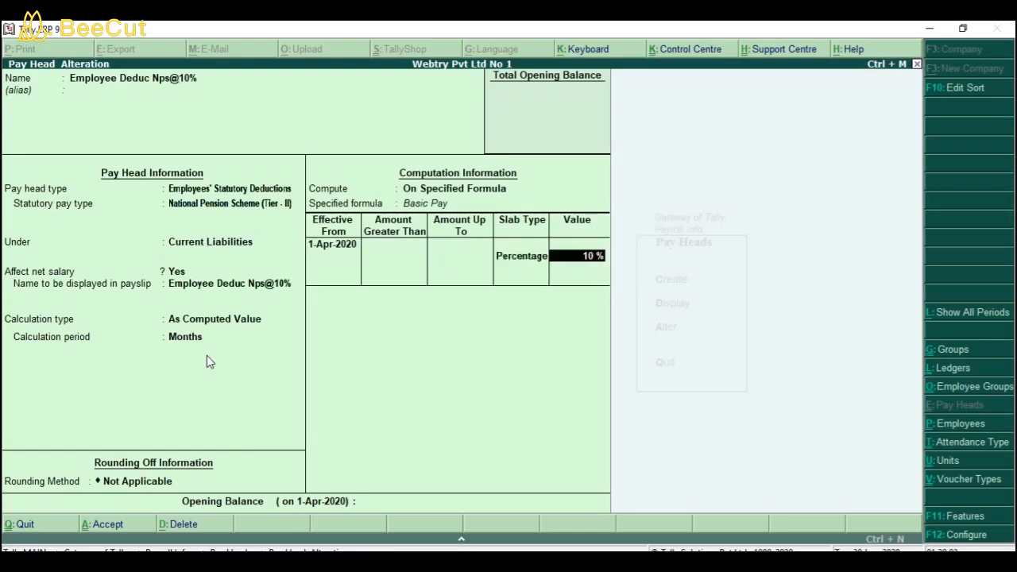
pyautogui.press('Return')
pyautogui.press('Return')
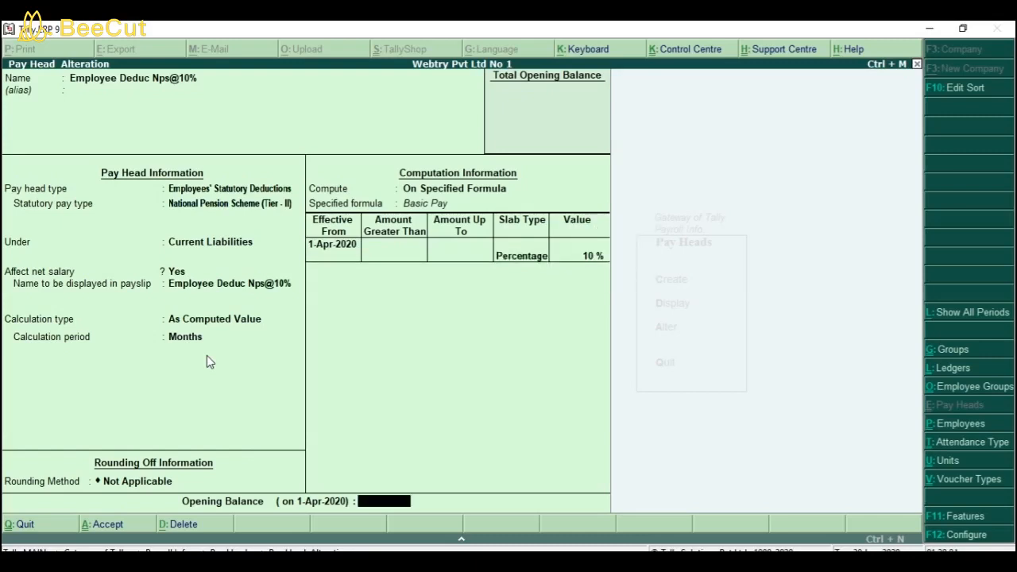
pyautogui.press('Return')
pyautogui.press('Return')
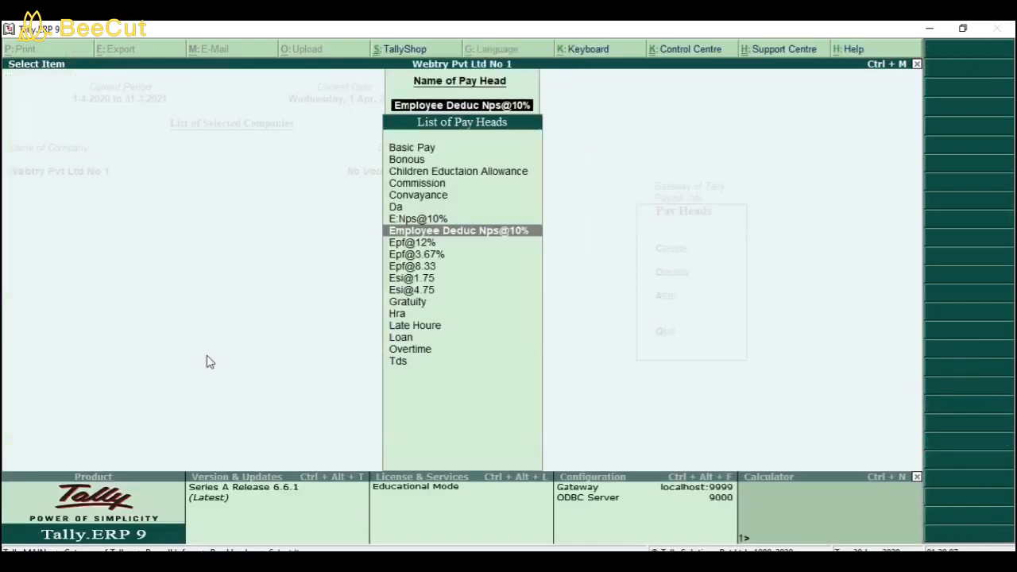
# Step: Open the Epf@12% pay head and keep it as Employees' Statutory Deductions, PF Account (A/c No. 1), under Current Liabilities
pyautogui.press('Down')
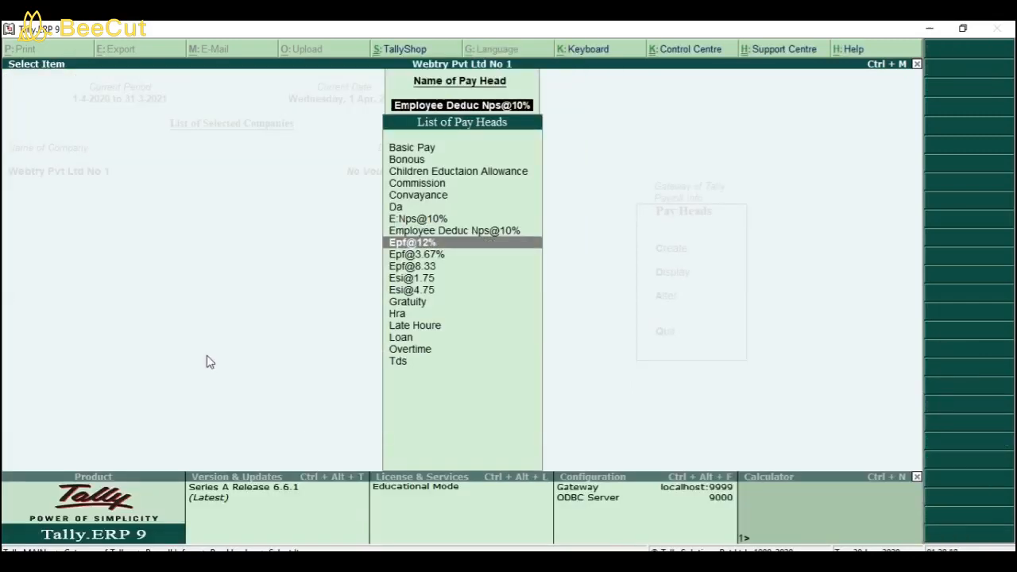
pyautogui.press('Return')
pyautogui.press('Return')
pyautogui.press('Return')
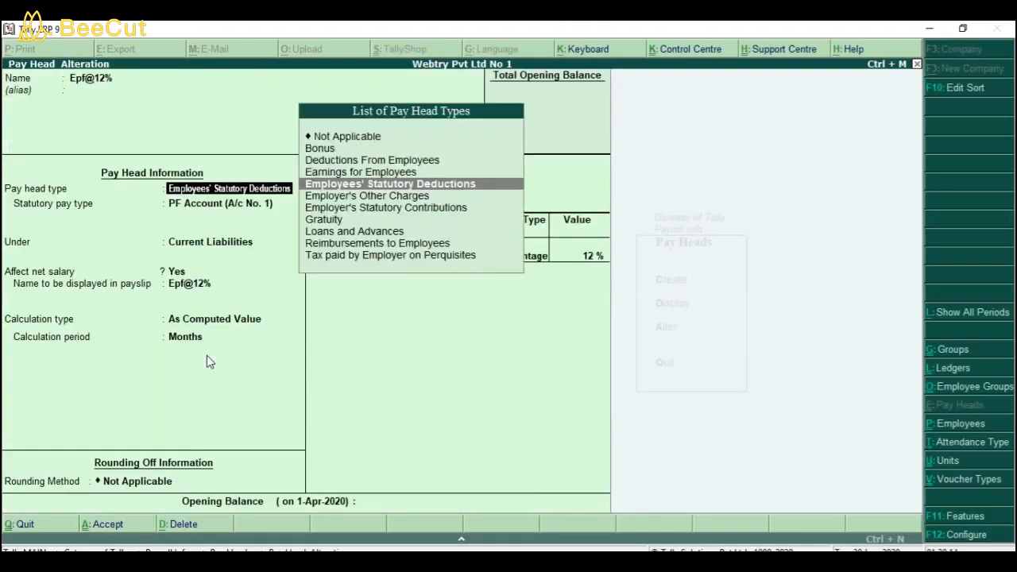
pyautogui.press('Return')
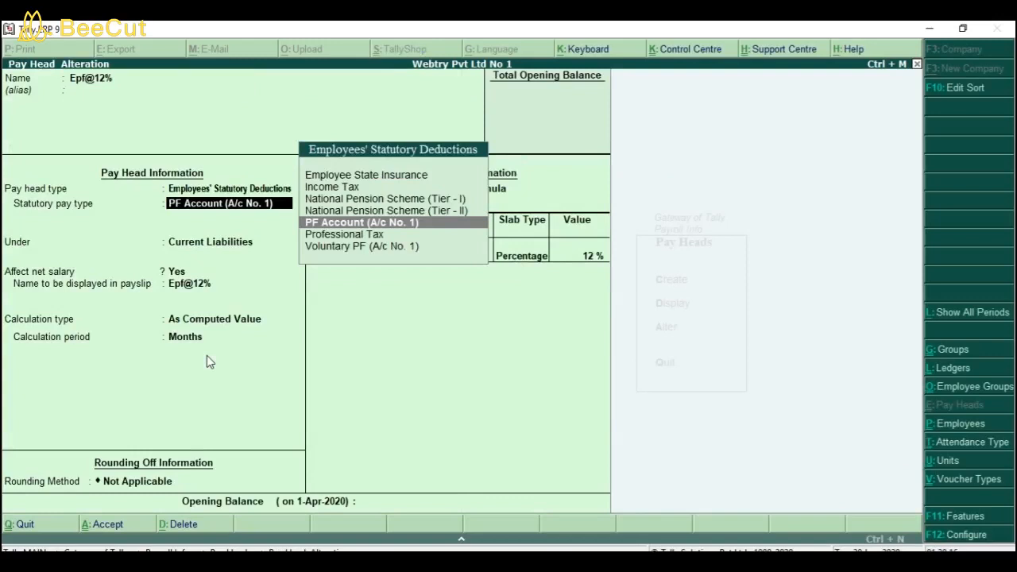
pyautogui.press('Return')
pyautogui.press('Return')
# Step: Keep Epf@12% affecting net salary, displayed as Epf@12% in the payslip and calculated As Computed Value by Months without rounding
pyautogui.press('Return')
pyautogui.press('Return')
pyautogui.press('Return')
pyautogui.press('Return')
pyautogui.press('Return')
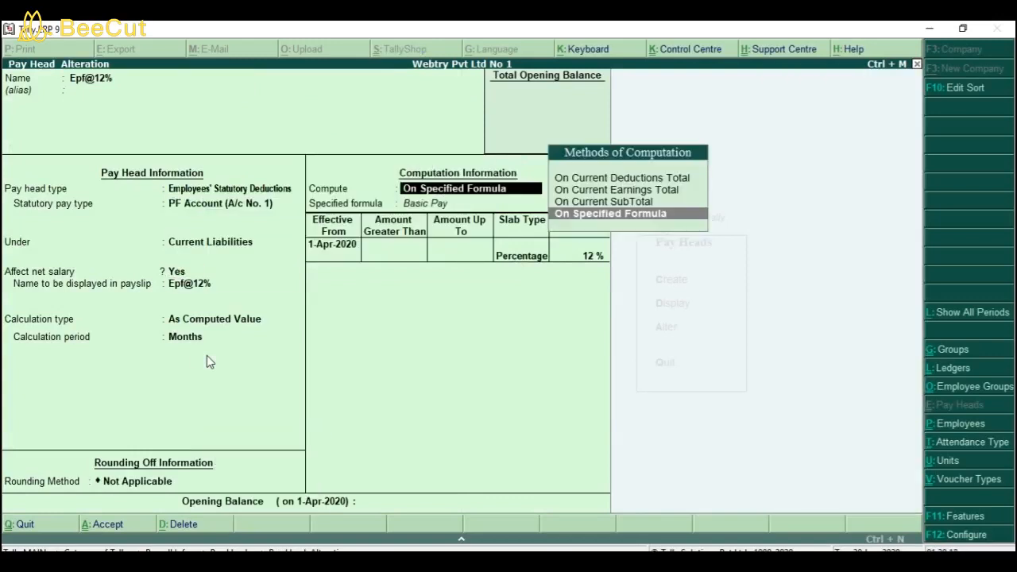
# Step: Keep Epf@12% computed on the specified formula Basic Pay at 12 percent effective from 1-Apr-2020, and save the pay head
pyautogui.press('Return')
pyautogui.press('Return')
pyautogui.press('Return')
pyautogui.press('Return')
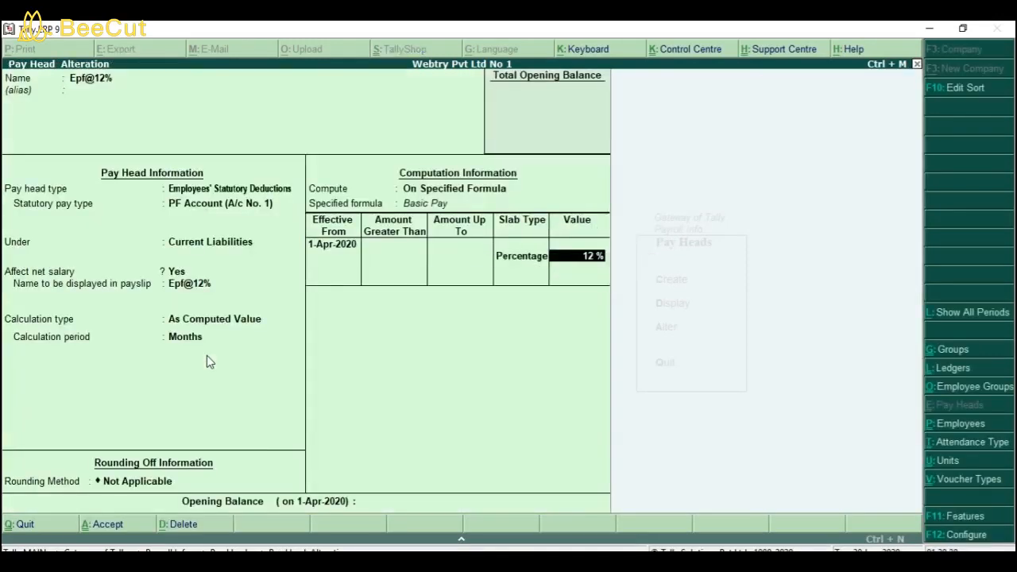
pyautogui.press('Return')
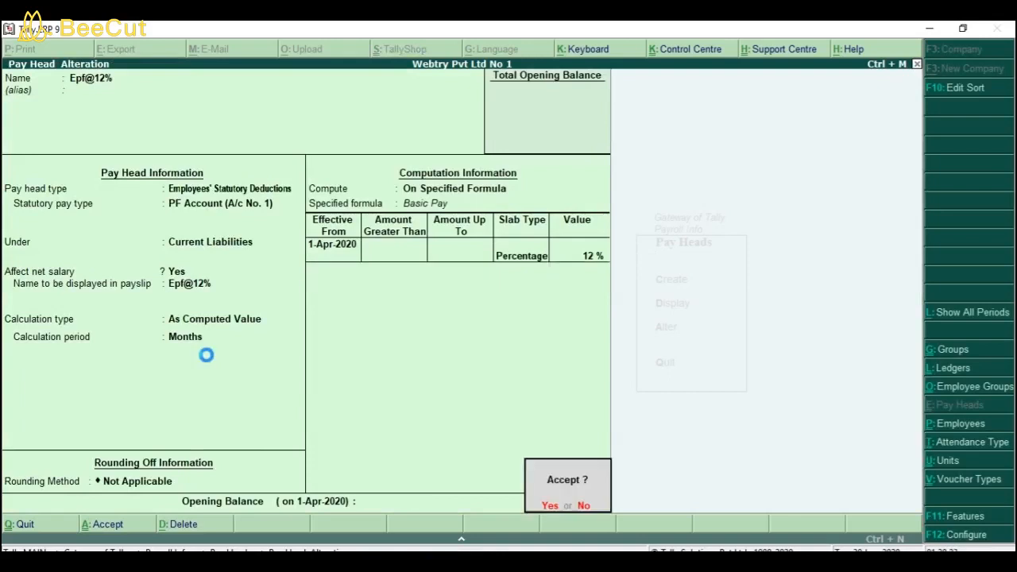
pyautogui.press('Return')
pyautogui.press('Down')
pyautogui.press('Return')
pyautogui.press('Return')
pyautogui.press('Return')
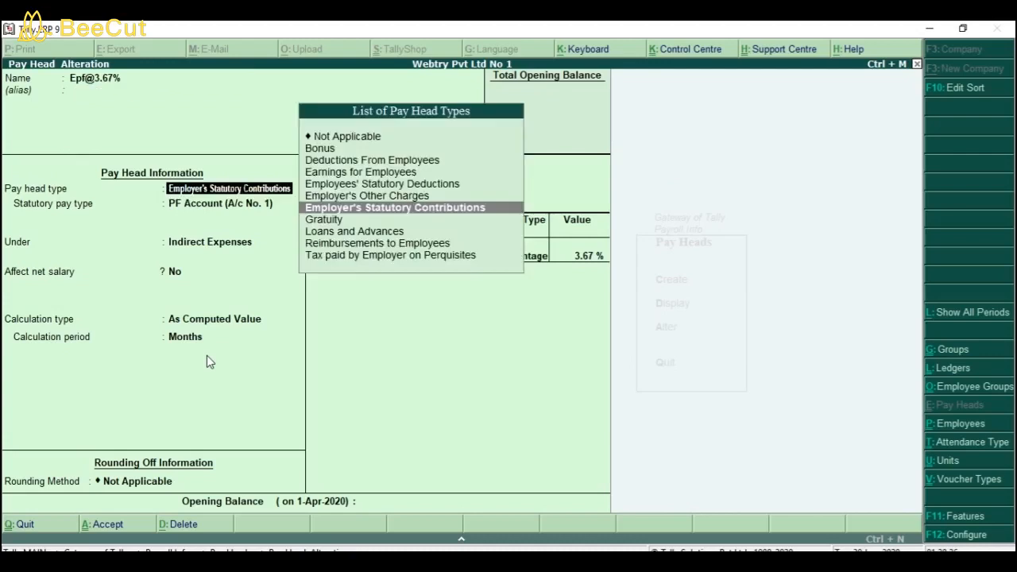
pyautogui.press('Return')
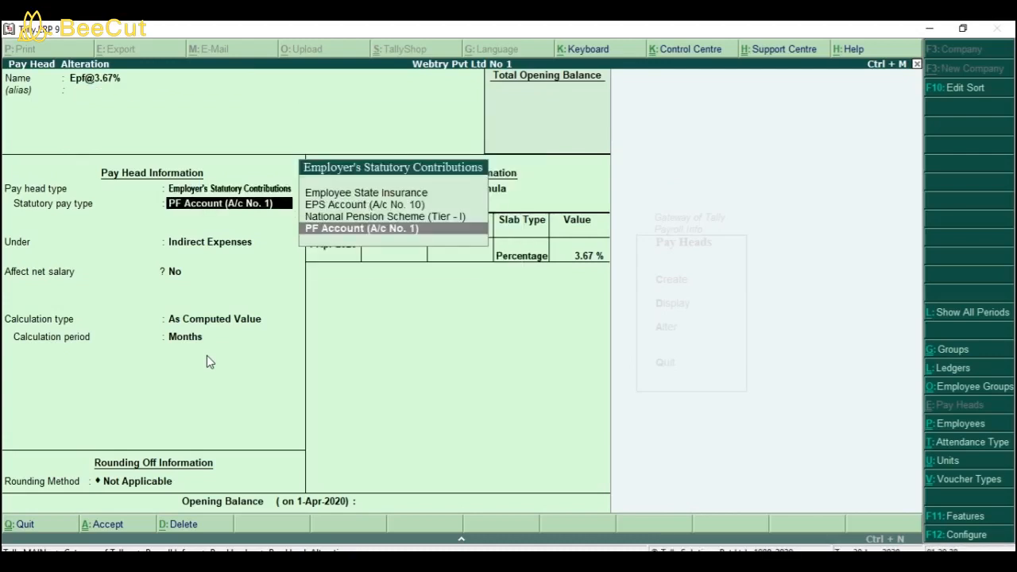
pyautogui.press('Return')
pyautogui.press('Return')
pyautogui.press('Return')
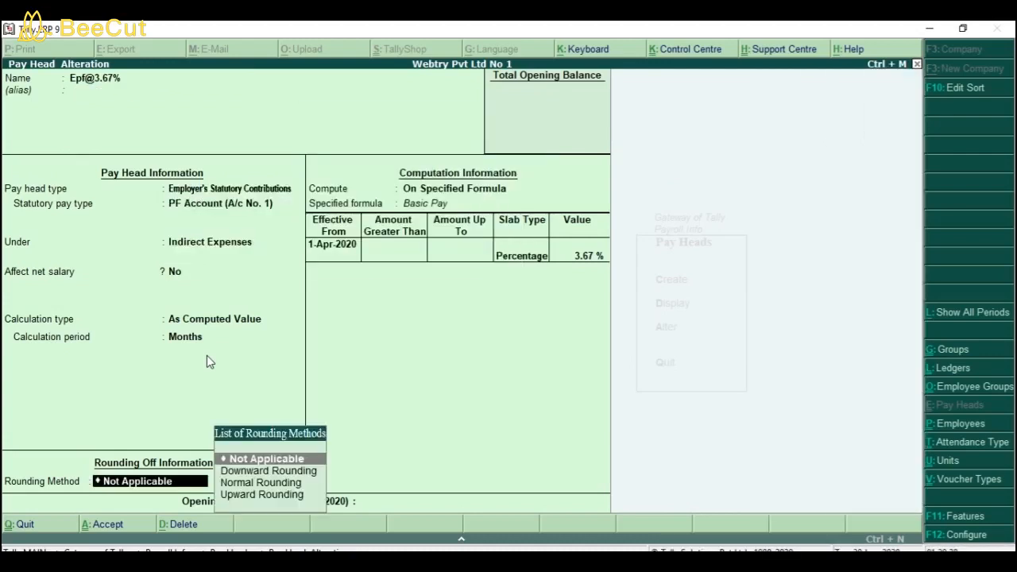
pyautogui.press('Return')
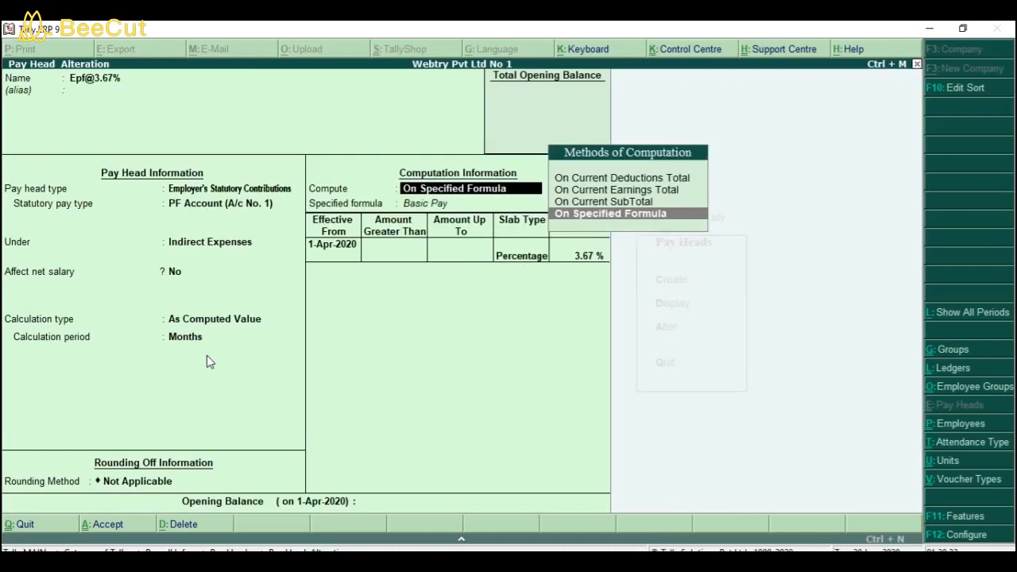
pyautogui.press('Return')
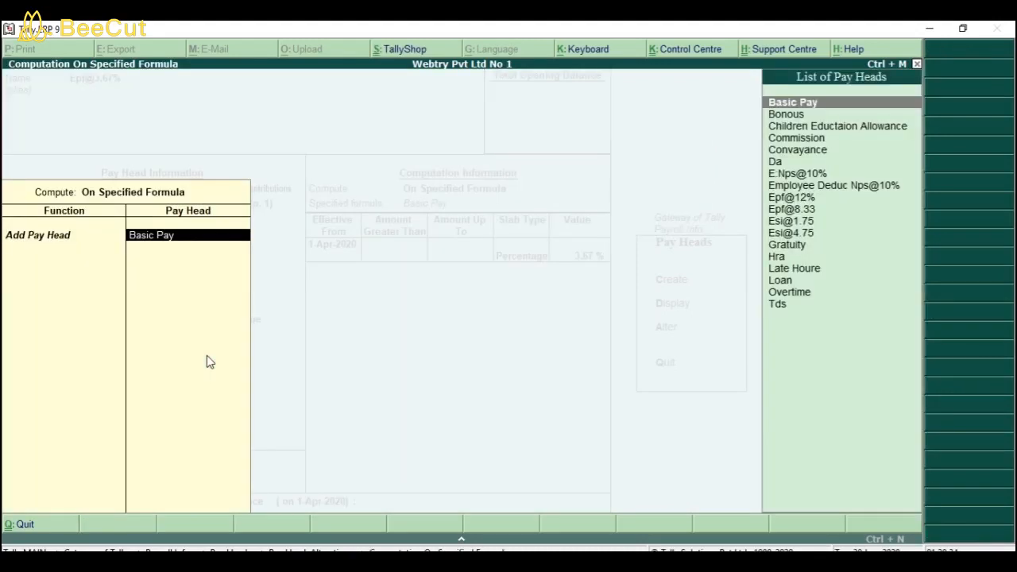
pyautogui.press('Return')
pyautogui.press('Return')
pyautogui.press('Return')
pyautogui.press('Return')
pyautogui.press('Return')
pyautogui.press('Return')
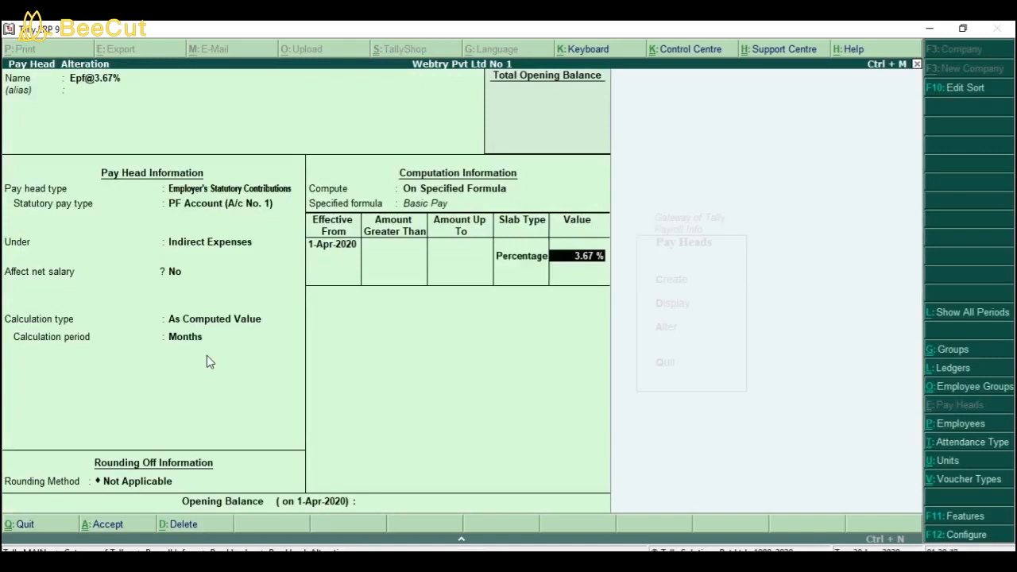
pyautogui.press('Return')
pyautogui.press('Return')
pyautogui.press('Return')
pyautogui.press('Return')
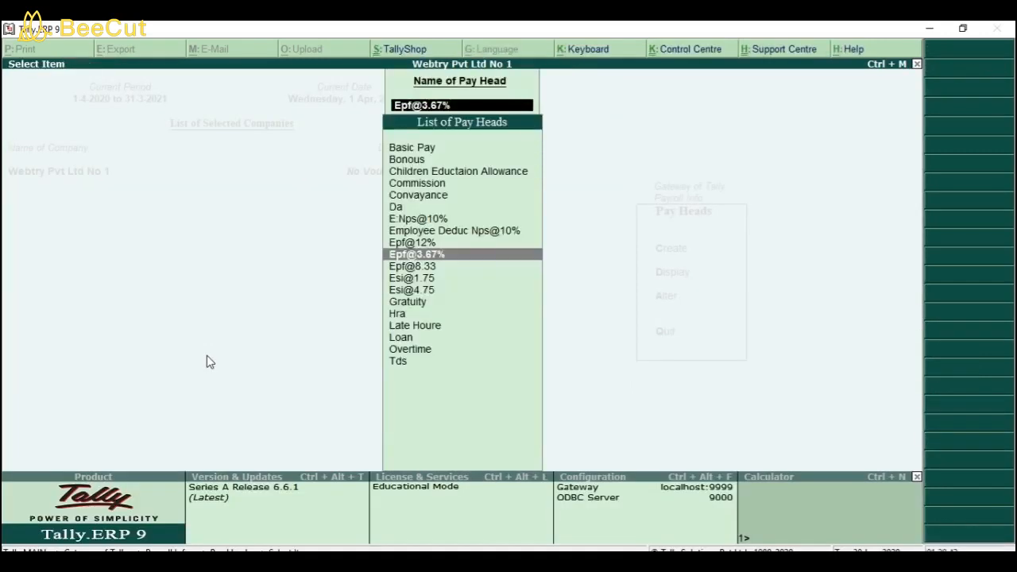
pyautogui.press('Down')
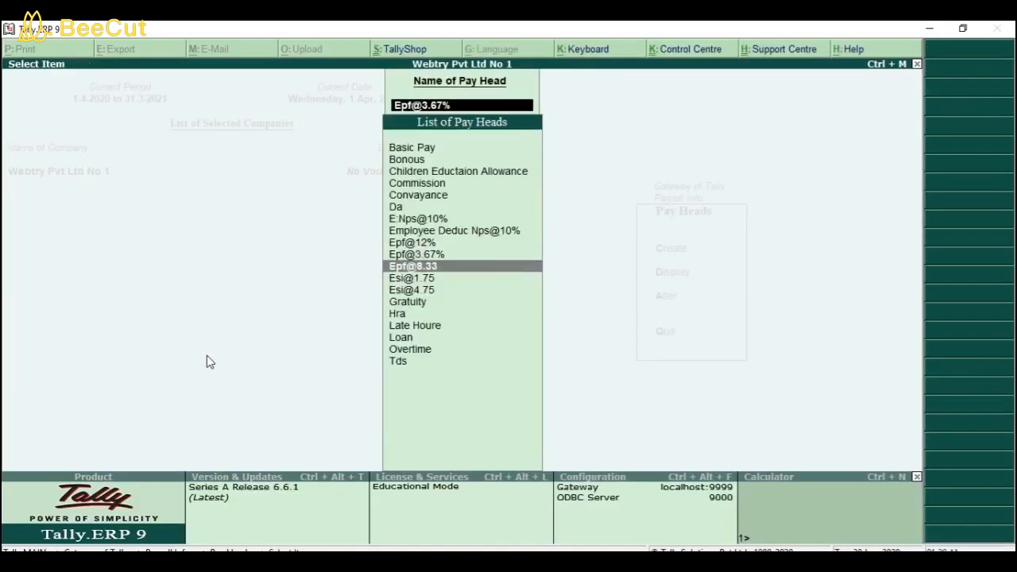
pyautogui.press('Return')
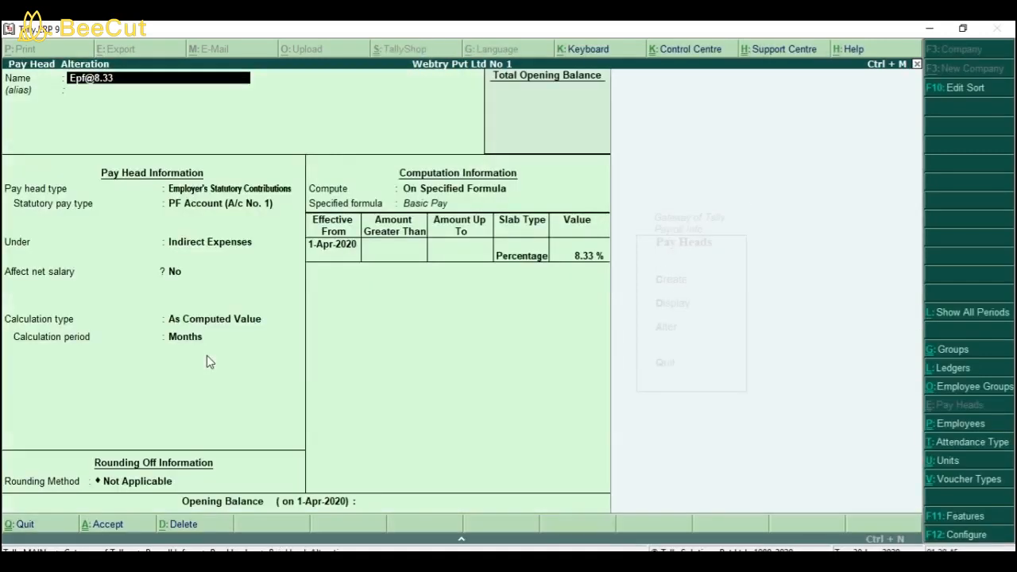
pyautogui.press('Return')
pyautogui.press('Return')
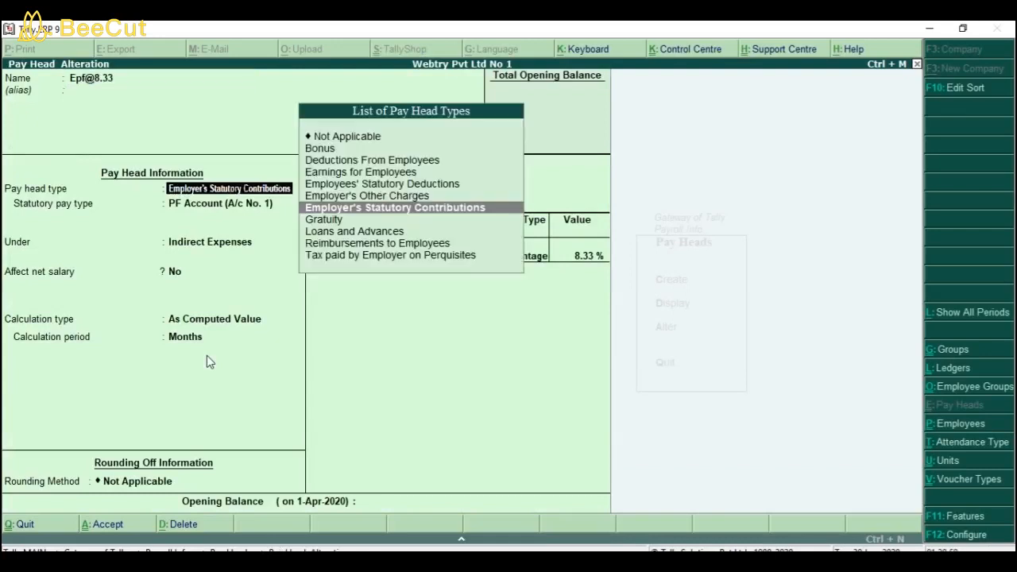
pyautogui.press('Return')
pyautogui.press('Return')
pyautogui.press('Return')
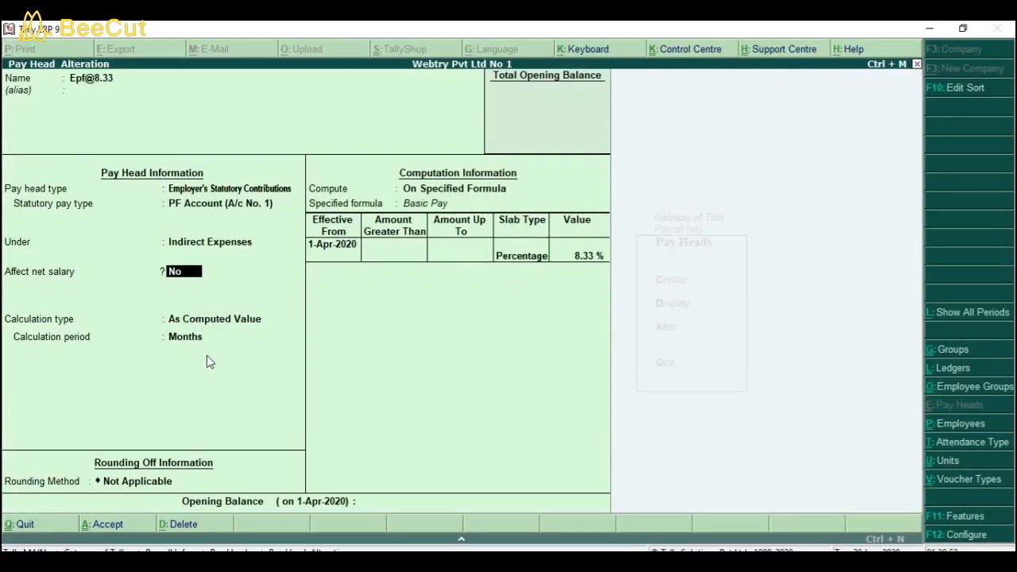
pyautogui.press('Return')
pyautogui.press('Return')
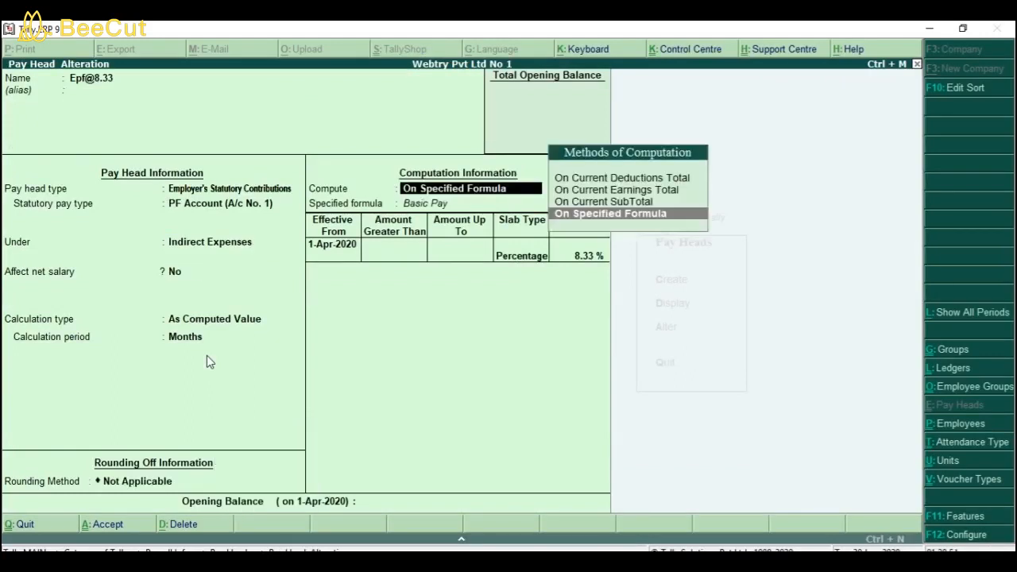
pyautogui.press('Return')
pyautogui.press('Return')
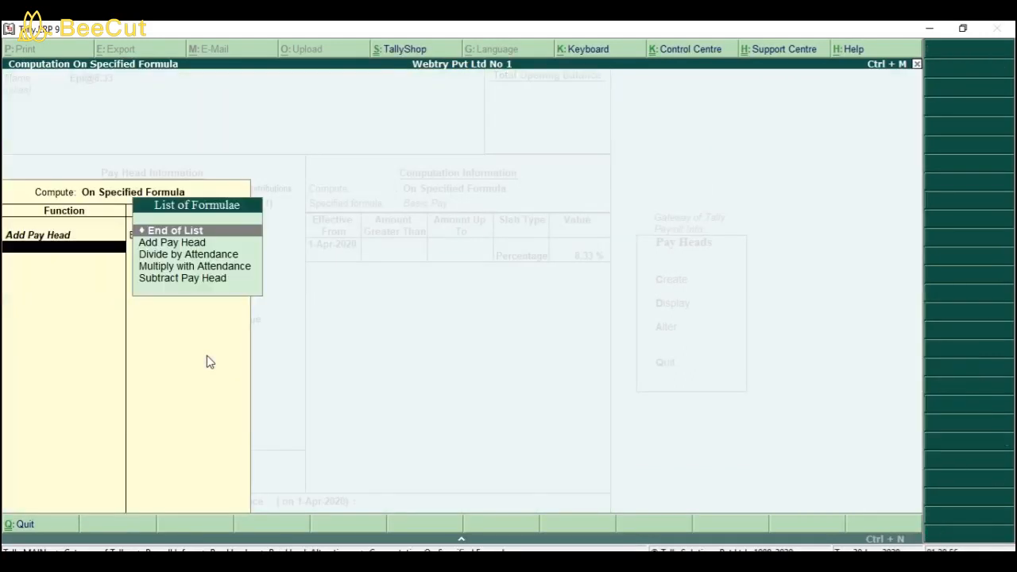
pyautogui.press('Return')
pyautogui.press('Return')
pyautogui.press('Return')
pyautogui.press('Return')
pyautogui.press('Return')
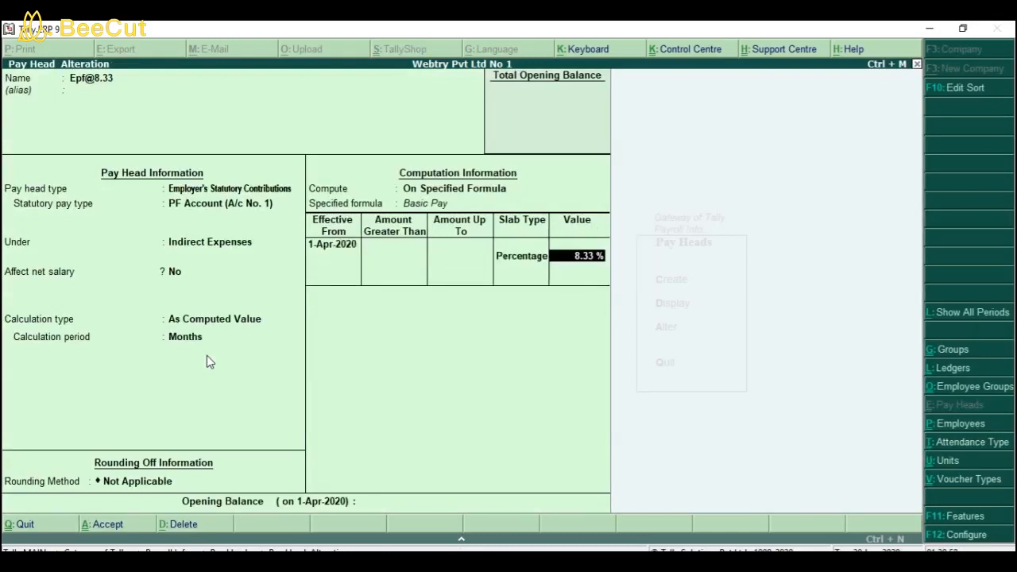
pyautogui.press('Return')
pyautogui.press('Return')
pyautogui.press('Return')
pyautogui.press('Return')
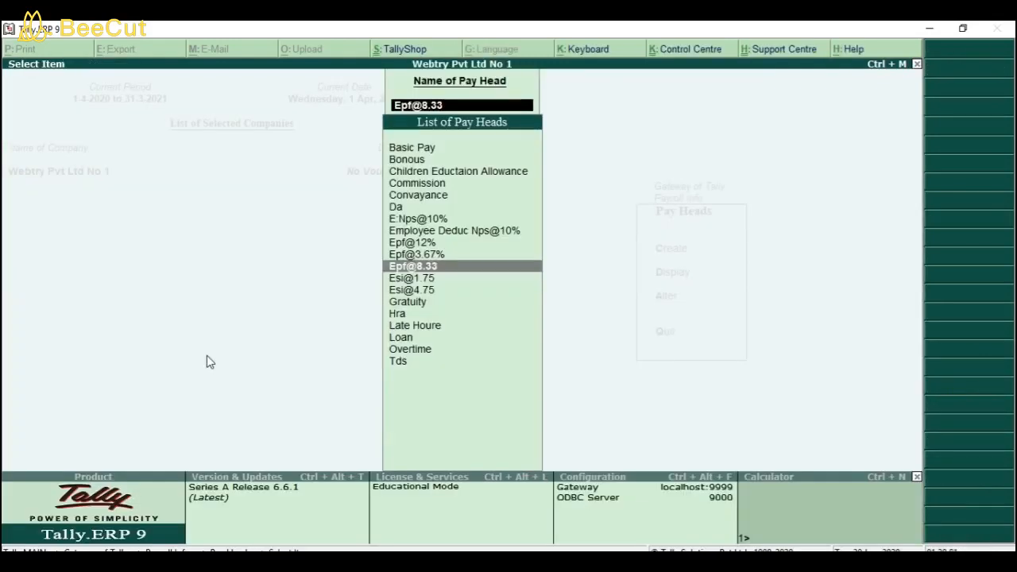
pyautogui.press('Down')
pyautogui.press('Return')
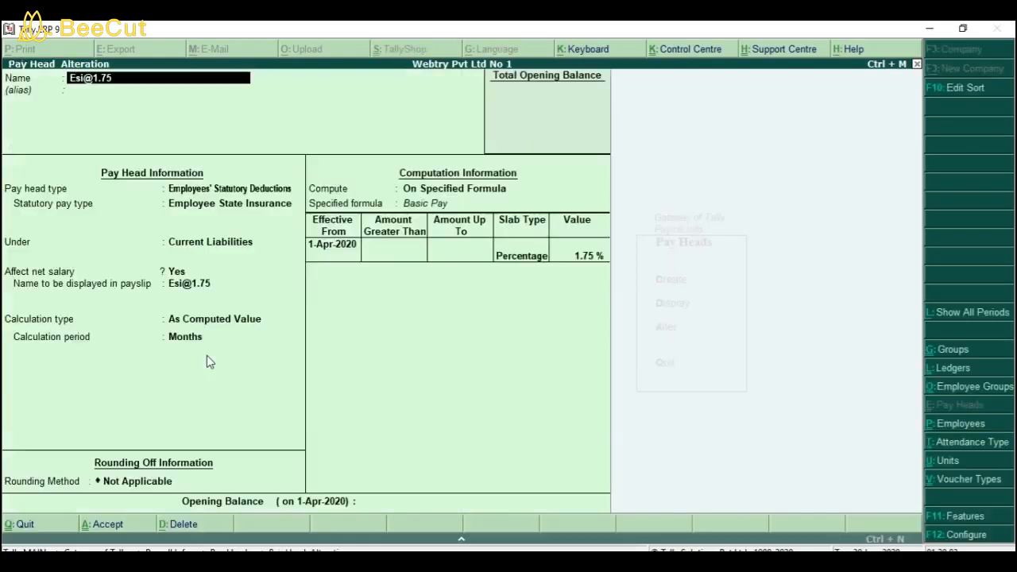
pyautogui.press('Return')
pyautogui.press('Return')
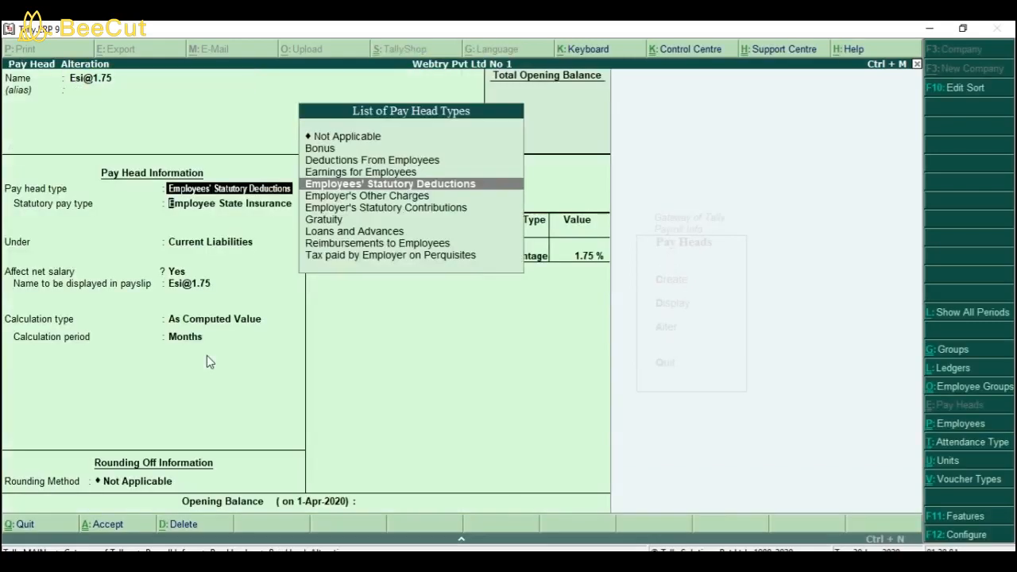
pyautogui.press('Return')
pyautogui.press('Return')
pyautogui.press('Return')
pyautogui.press('Return')
pyautogui.press('Return')
pyautogui.press('Return')
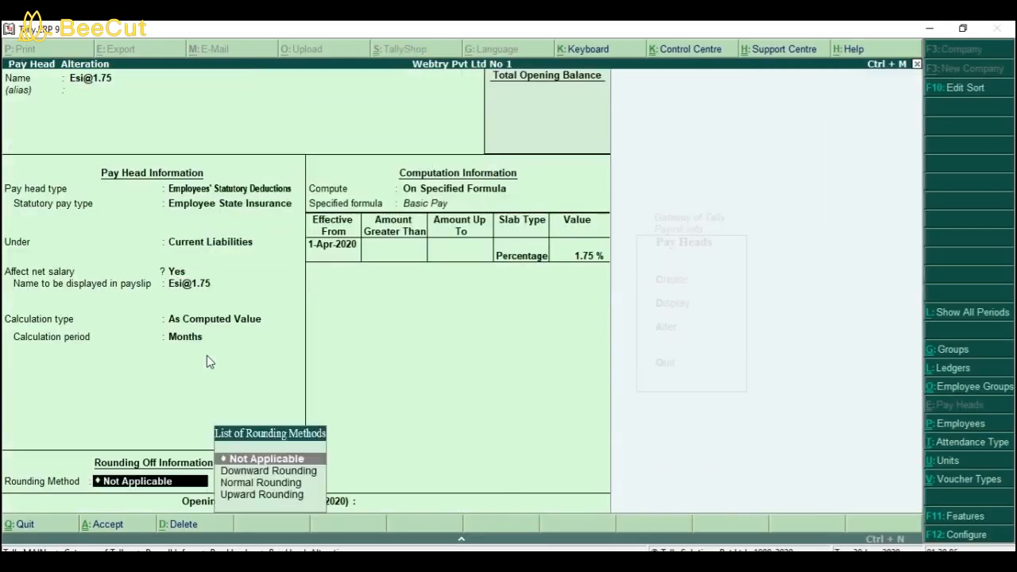
pyautogui.press('Return')
pyautogui.press('Return')
pyautogui.press('Return')
pyautogui.press('Return')
pyautogui.press('Return')
pyautogui.press('Return')
pyautogui.press('Return')
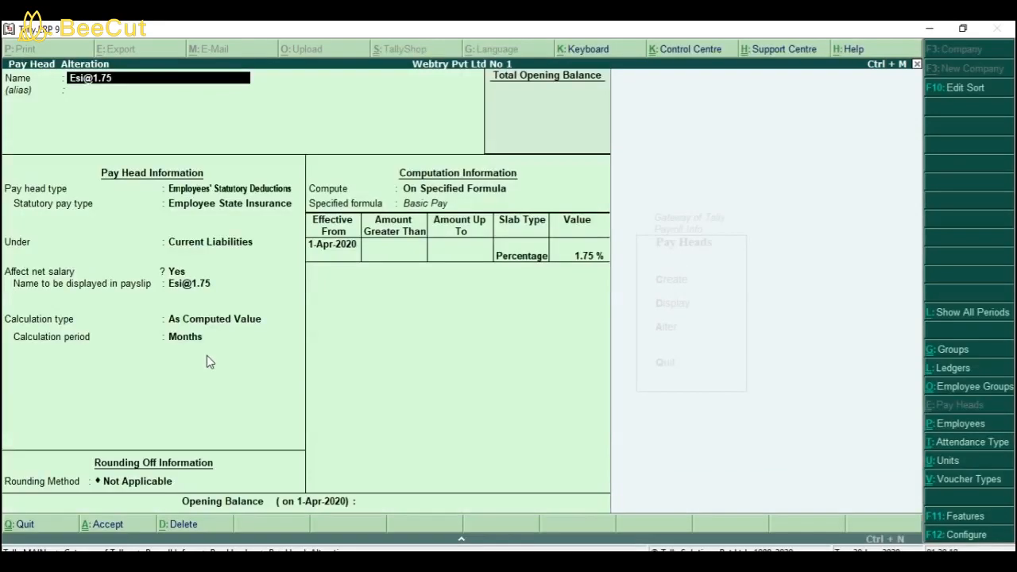
pyautogui.press('Escape')
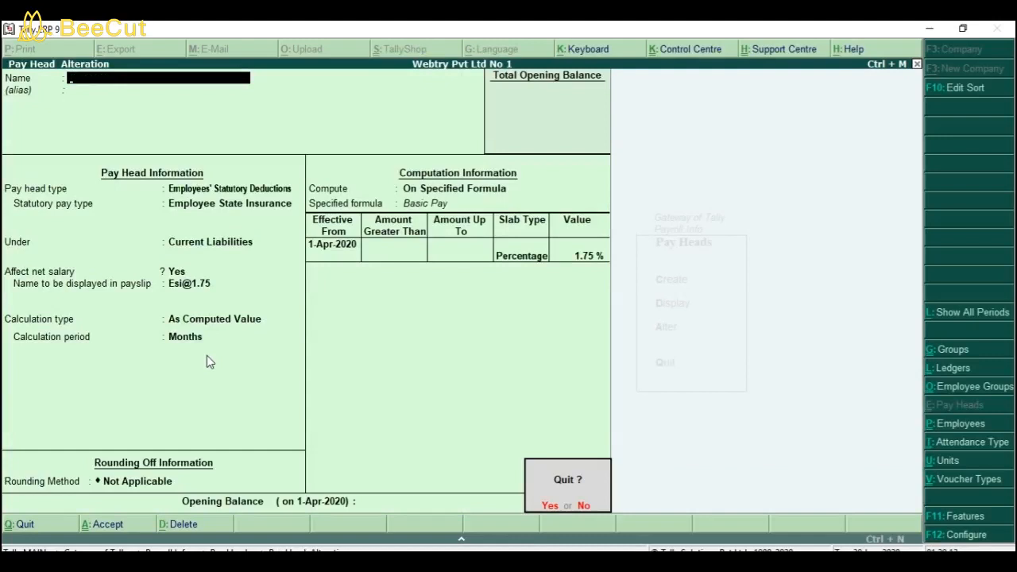
pyautogui.press('Return')
pyautogui.press('Down')
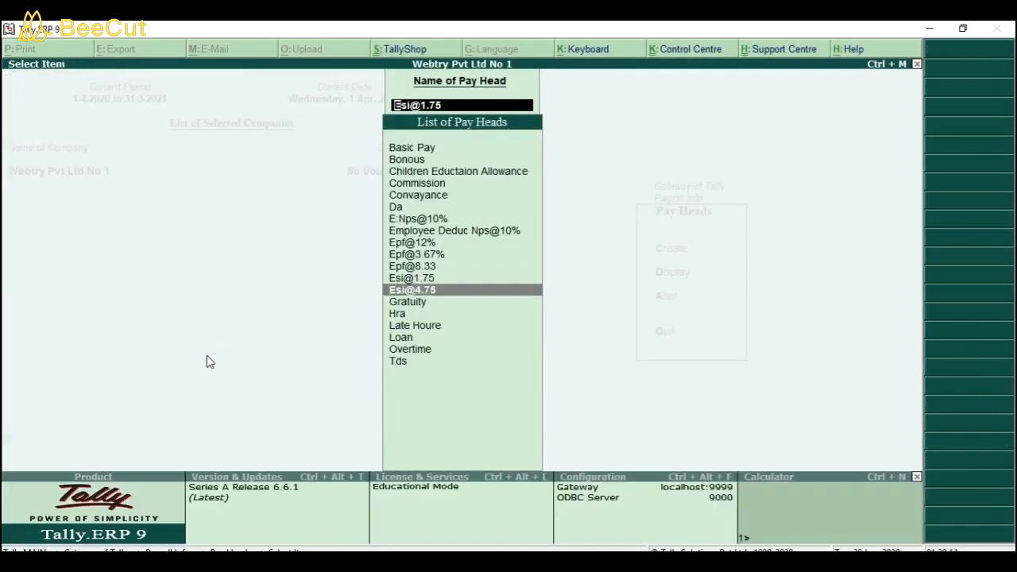
pyautogui.press('Return')
pyautogui.press('Return')
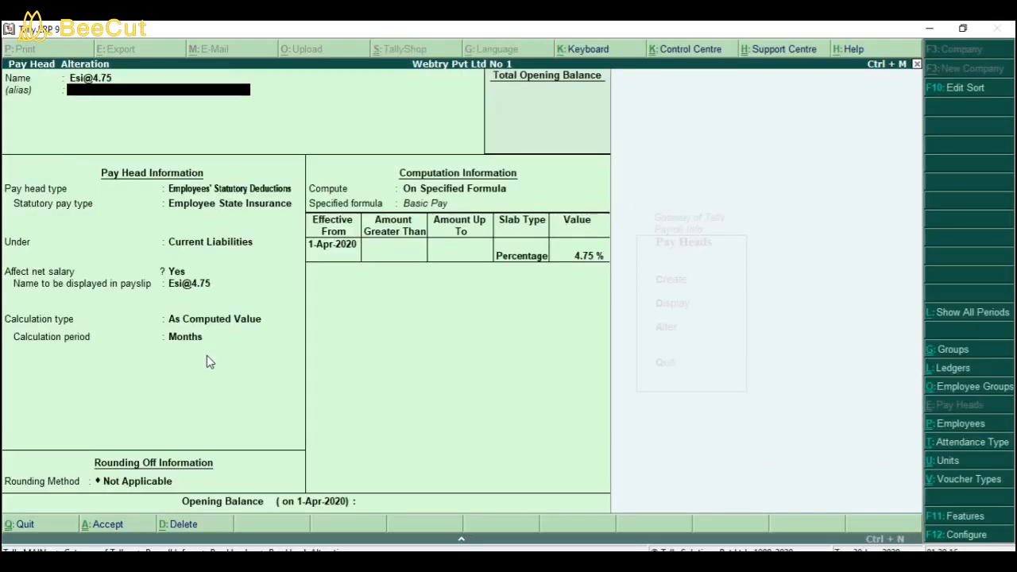
pyautogui.press('Return')
pyautogui.press('Return')
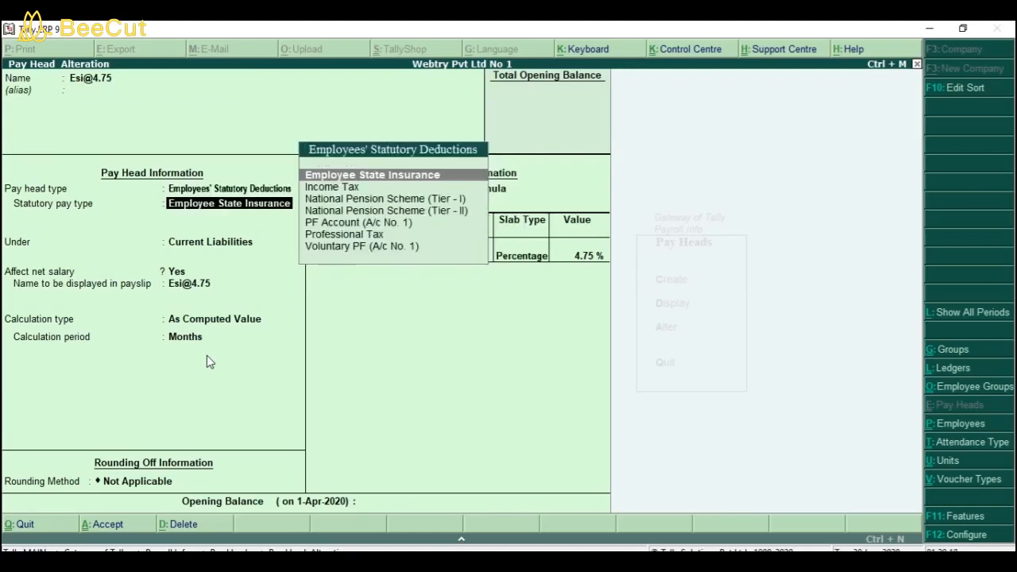
pyautogui.press('Return')
pyautogui.press('Return')
pyautogui.press('Return')
pyautogui.press('Return')
pyautogui.press('Return')
pyautogui.press('Return')
pyautogui.press('Return')
pyautogui.press('Return')
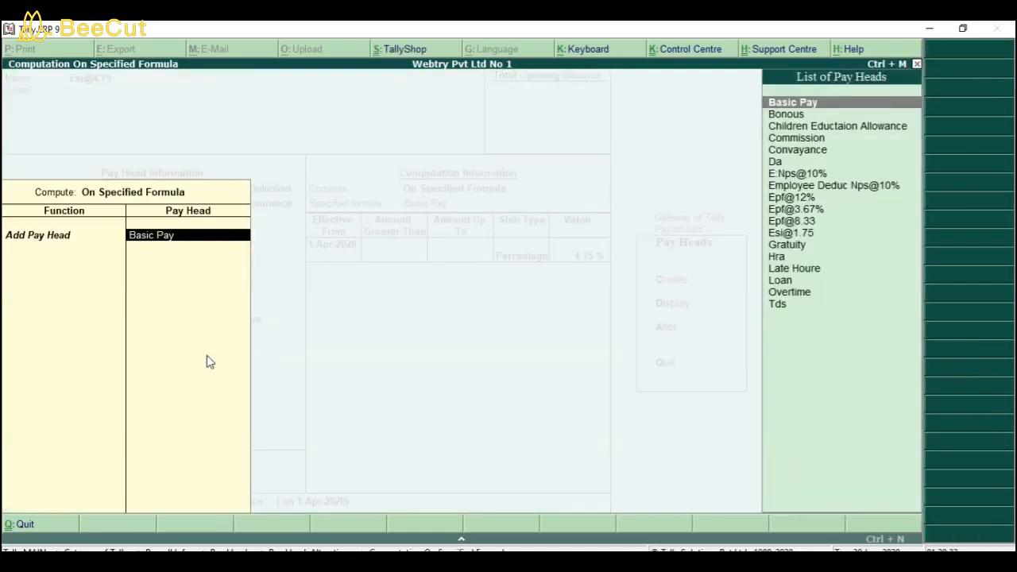
pyautogui.press('Return')
pyautogui.press('Return')
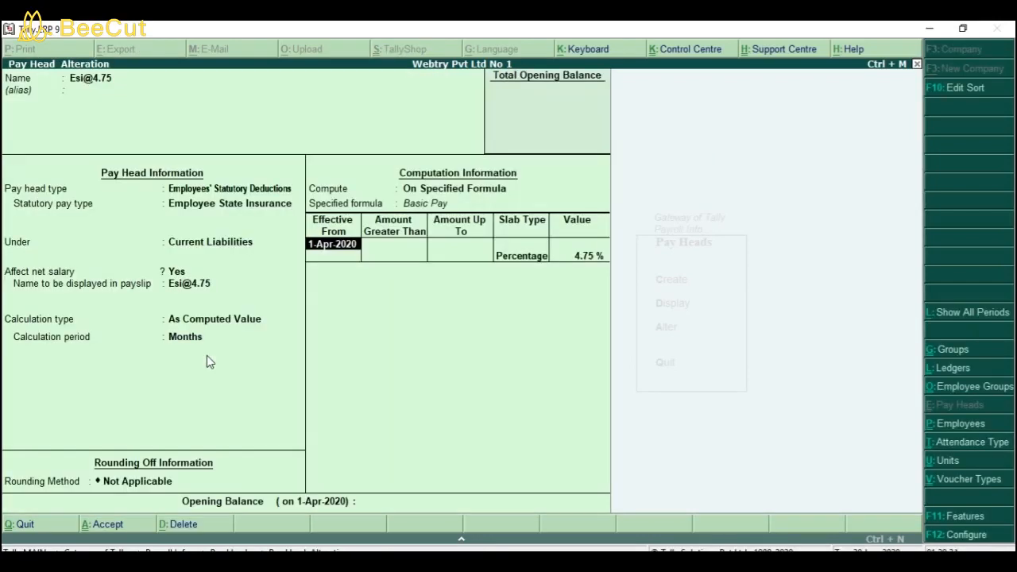
pyautogui.press('Return')
pyautogui.press('Return')
pyautogui.press('Return')
pyautogui.press('Return')
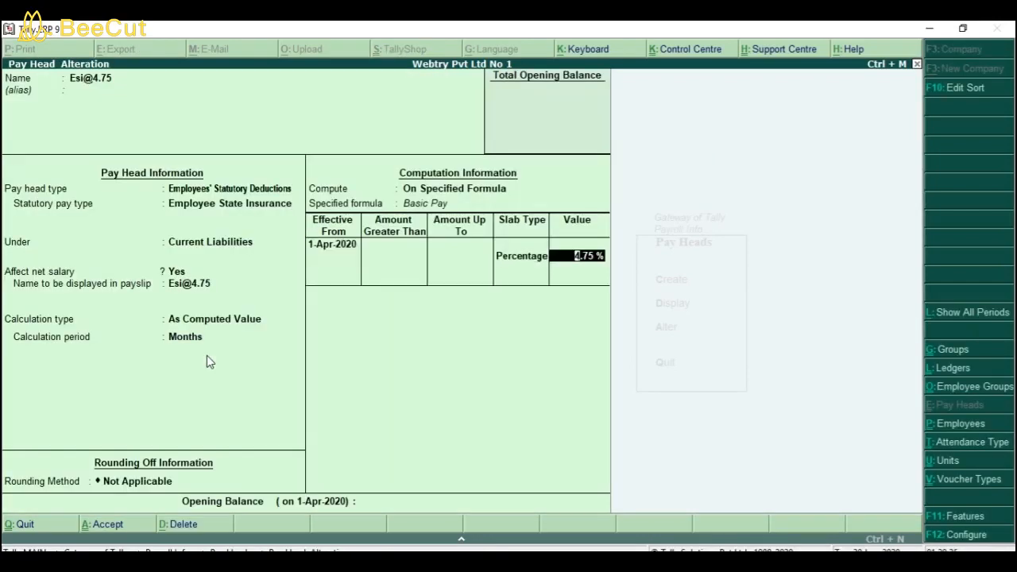
pyautogui.press('Return')
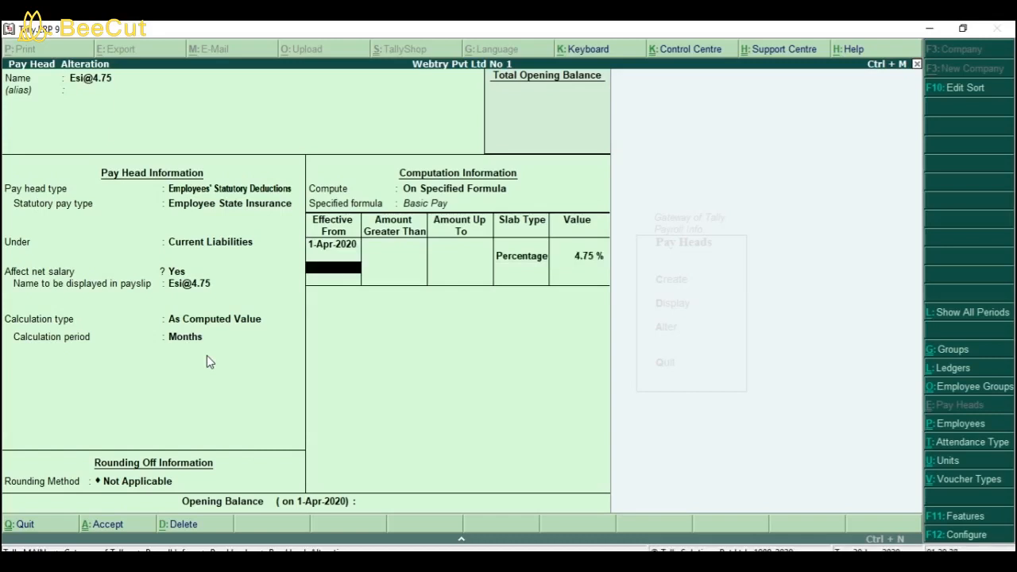
pyautogui.press('Return')
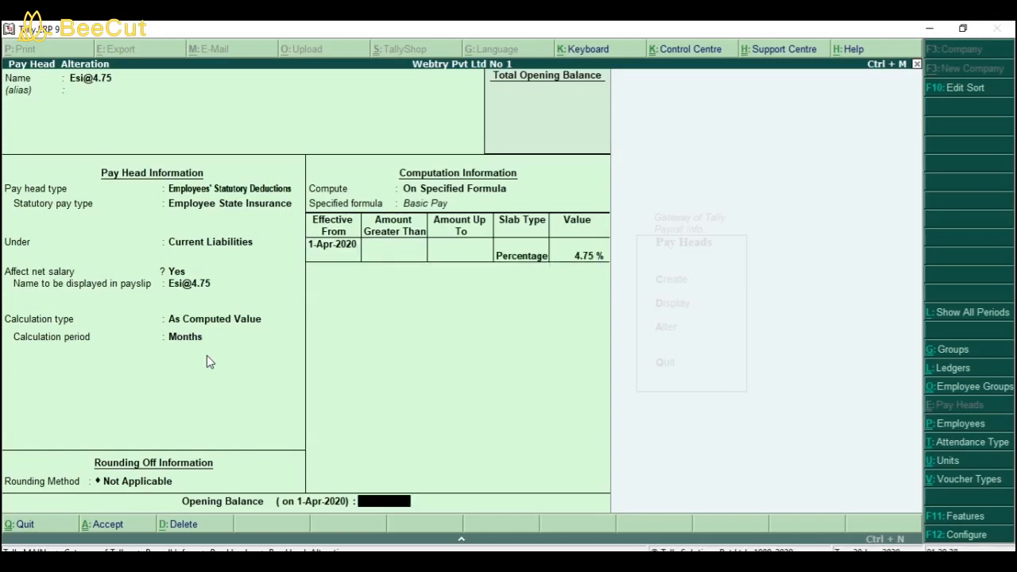
pyautogui.press('Return')
pyautogui.press('Return')
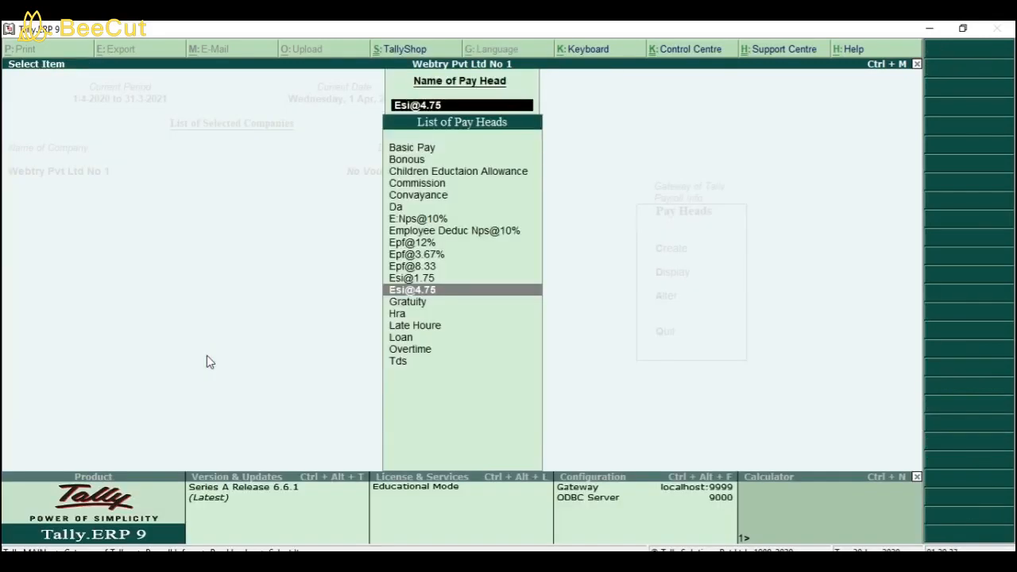
# Step: Open the Gratuity pay head and keep its Gratuity type, 26 gratuity days of a month and 15 eligibility days for both month slabs
pyautogui.press('Down')
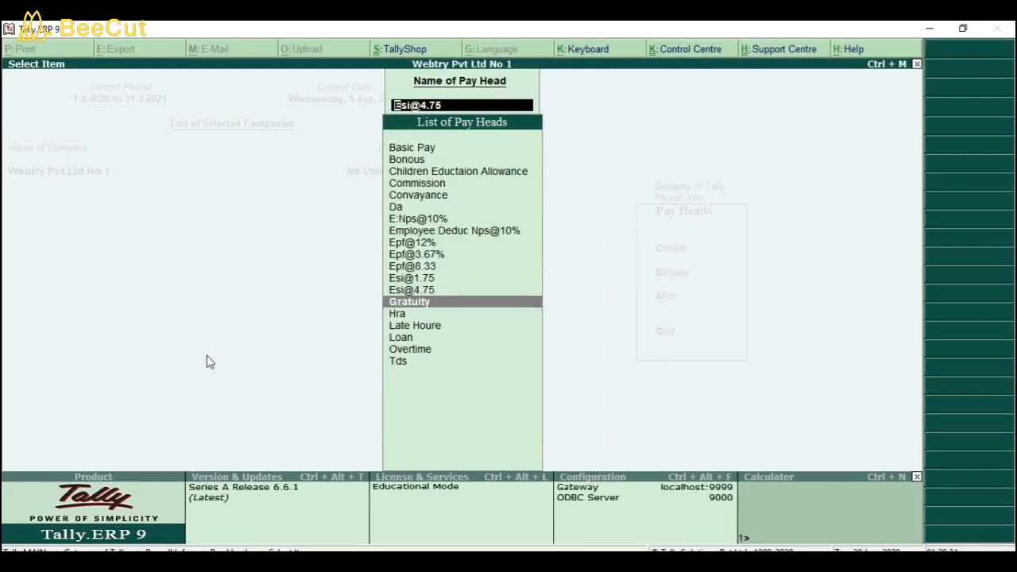
pyautogui.press('Return')
pyautogui.press('Return')
pyautogui.press('Return')
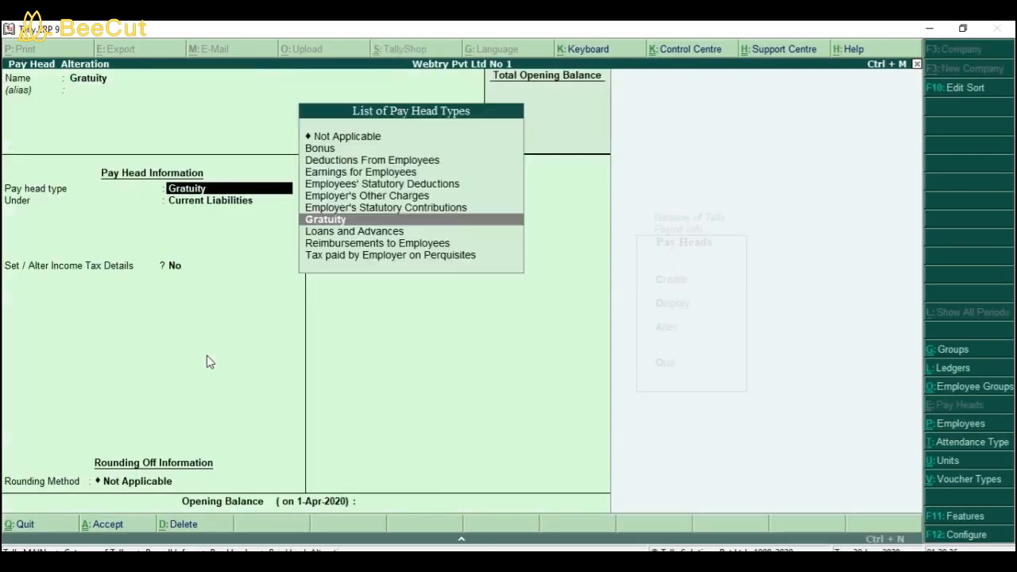
pyautogui.press('Return')
pyautogui.press('Return')
pyautogui.press('Return')
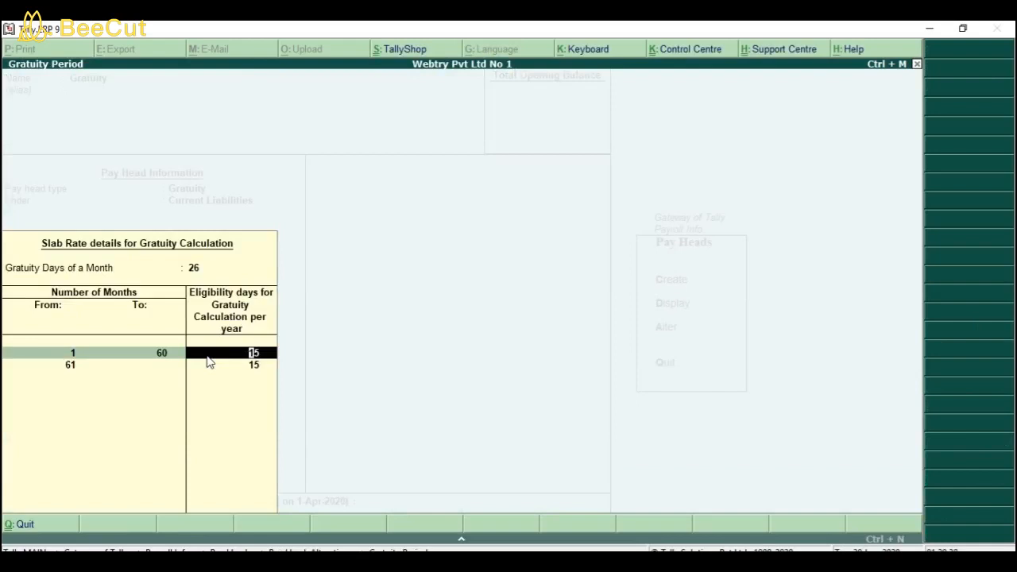
pyautogui.press('Return')
pyautogui.press('Return')
pyautogui.press('Return')
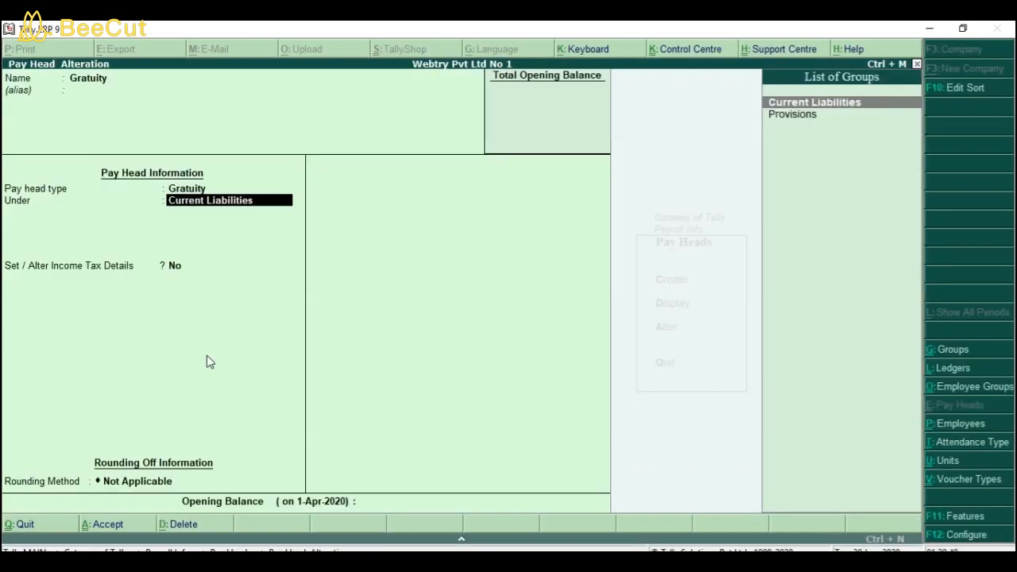
# Step: Keep Gratuity under Current Liabilities without altering income tax details, and save the pay head
pyautogui.press('Return')
pyautogui.press('Return')
pyautogui.press('Return')
pyautogui.press('Return')
# Step: Open the Hra pay head and keep it as Earnings for Employees with Fixed income type under Indirect Expenses
pyautogui.press('Down')
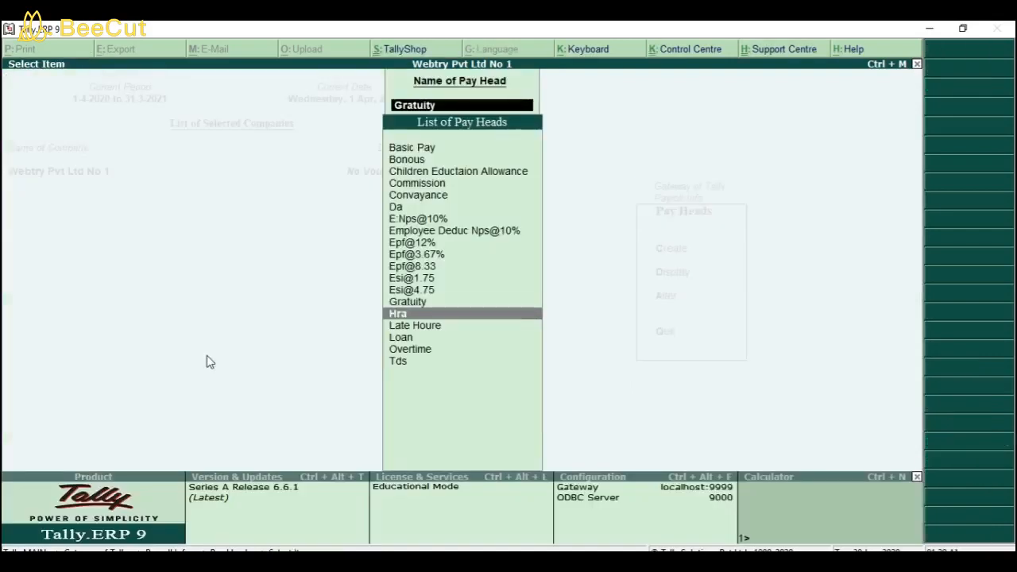
pyautogui.press('Return')
pyautogui.press('Return')
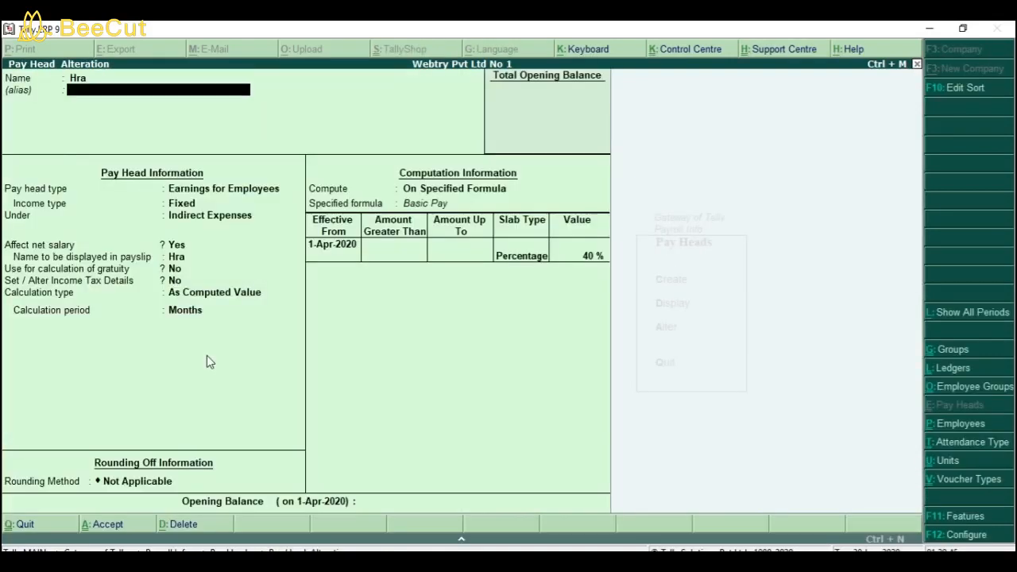
pyautogui.press('Return')
pyautogui.press('Return')
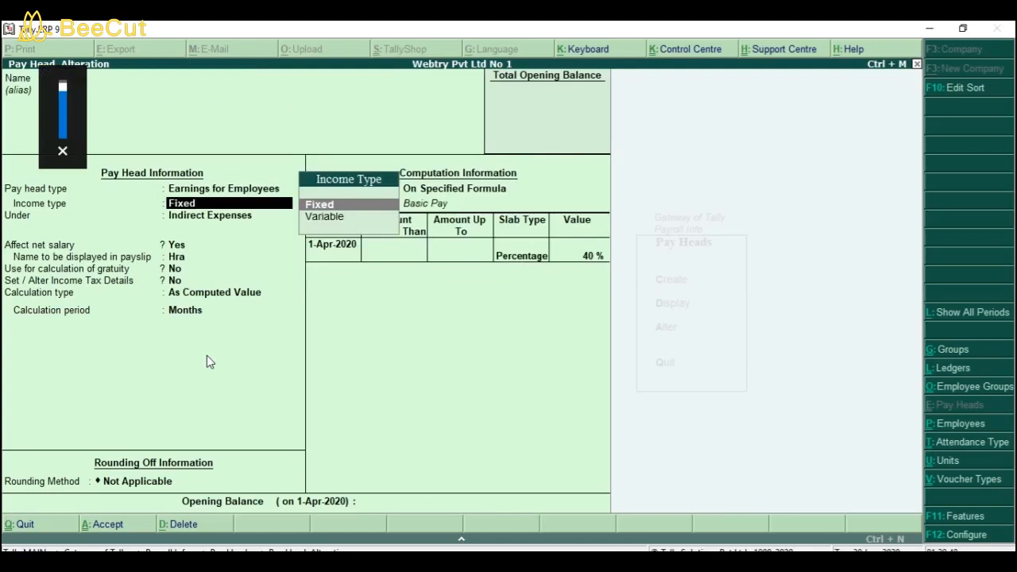
pyautogui.press('Return')
pyautogui.press('Return')
# Step: Keep Hra affecting net salary, excluded from gratuity and income tax details, and calculated As Computed Value by Months without rounding
pyautogui.press('Return')
pyautogui.press('Return')
pyautogui.press('Return')
pyautogui.press('Return')
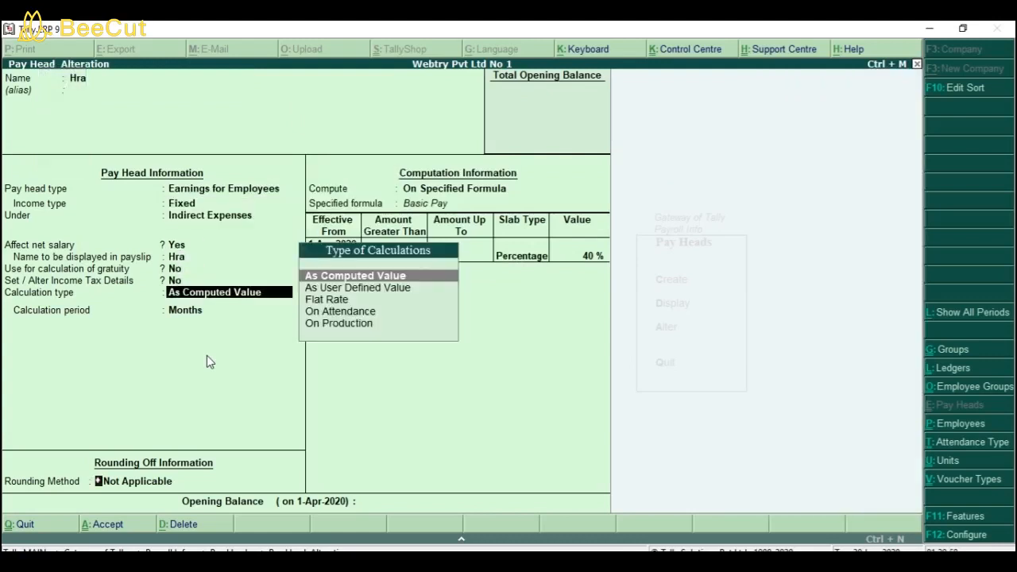
pyautogui.press('Return')
pyautogui.press('Return')
pyautogui.press('Return')
# Step: Keep Hra computed on the specified formula Basic Pay at 40 percent from 1-Apr-2020, and save the pay head
pyautogui.press('Return')
pyautogui.press('Return')
pyautogui.press('Return')
pyautogui.press('Return')
pyautogui.press('Return')
pyautogui.press('Return')
pyautogui.press('Return')
pyautogui.press('Return')
pyautogui.press('Return')
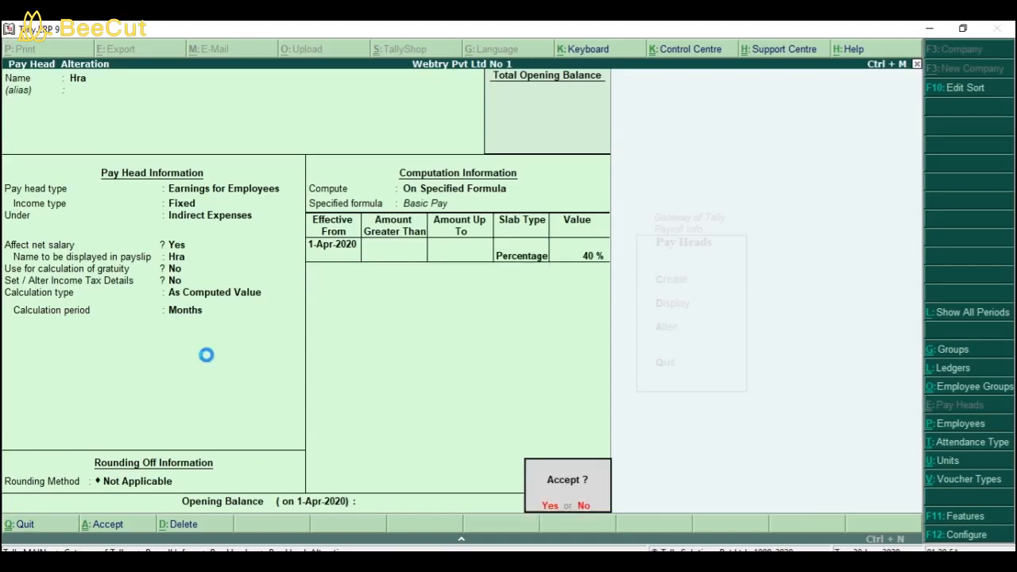
pyautogui.press('Return')
# Step: Open the Late Houre pay head and keep it as Deductions From Employees under Indirect Incomes
pyautogui.press('Down')
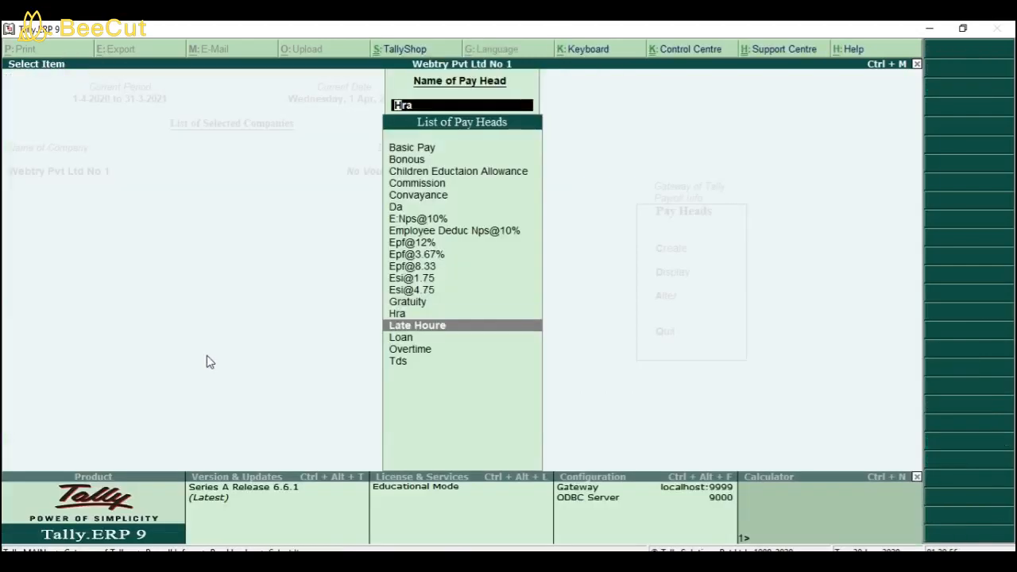
pyautogui.press('Return')
pyautogui.press('Return')
pyautogui.press('Return')
pyautogui.press('Return')
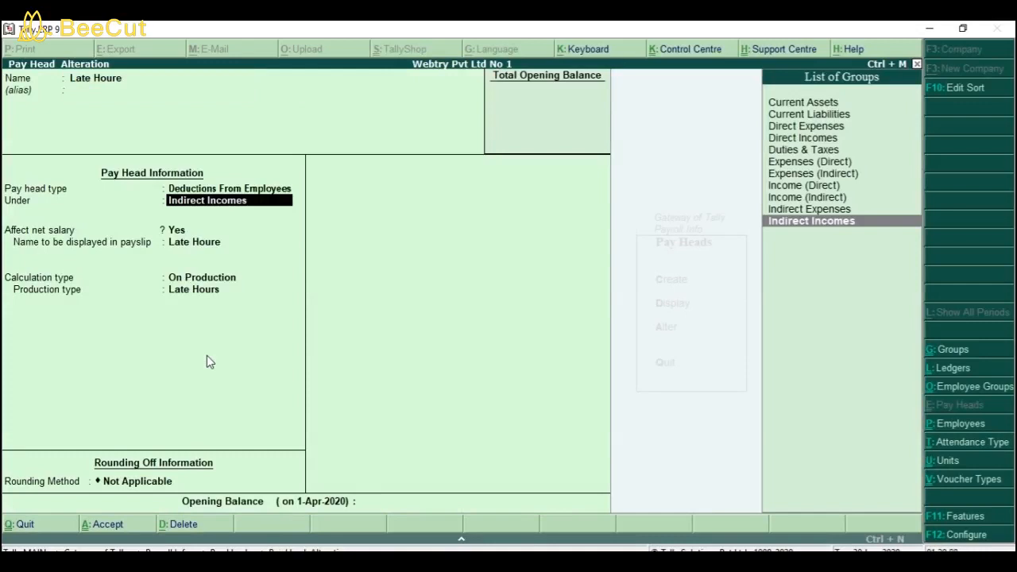
pyautogui.press('Return')
# Step: Keep Late Houre affecting net salary and calculated On Production with production type Late Hours, unrounded, and save the pay head
pyautogui.press('Return')
pyautogui.press('Return')
pyautogui.press('Return')
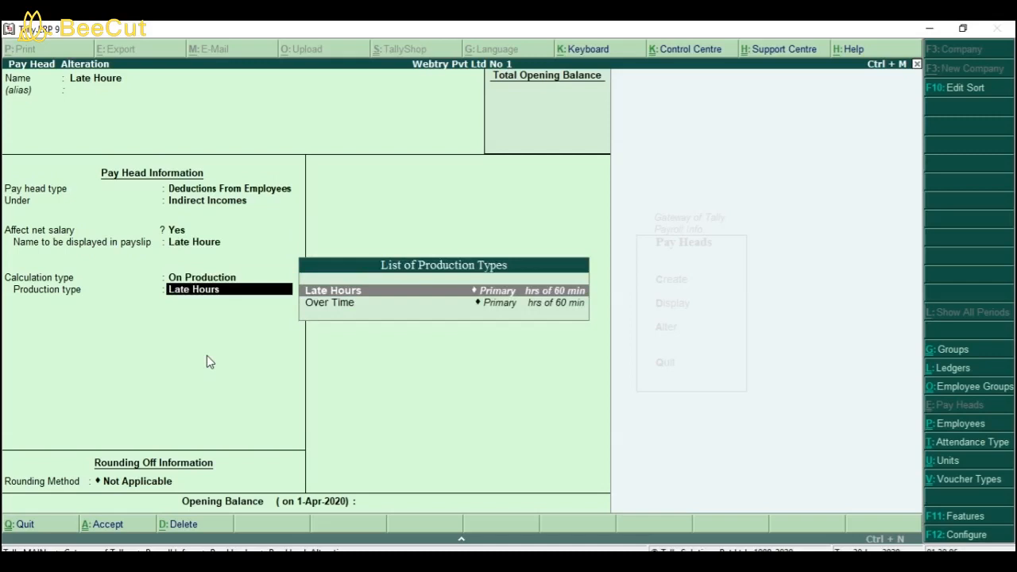
pyautogui.press('Return')
pyautogui.press('Return')
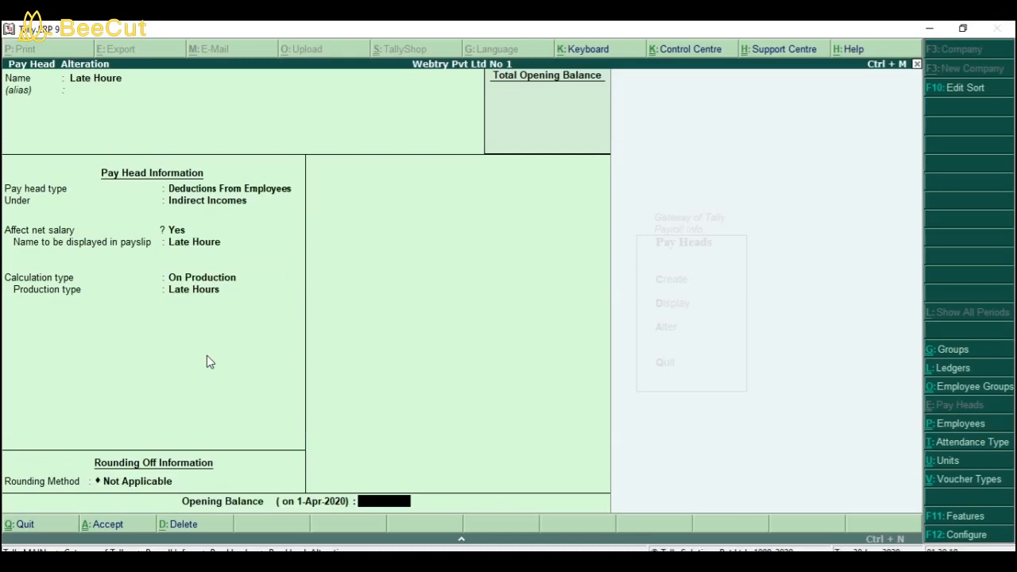
pyautogui.press('Return')
pyautogui.press('y')
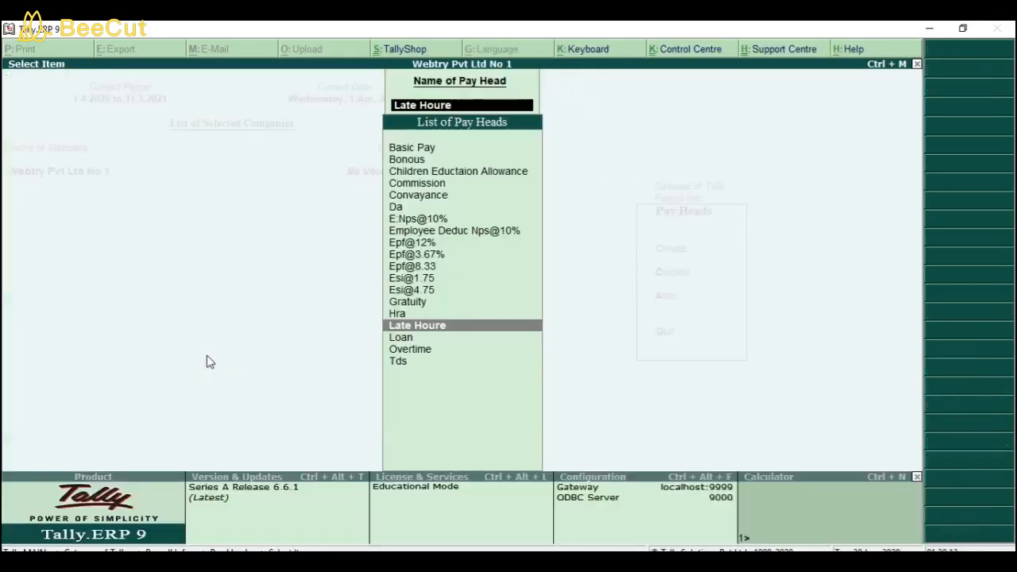
# Step: Open the Loan pay head and keep it as Loans and Advances under Loans & Advances (Asset)
pyautogui.press('Down')
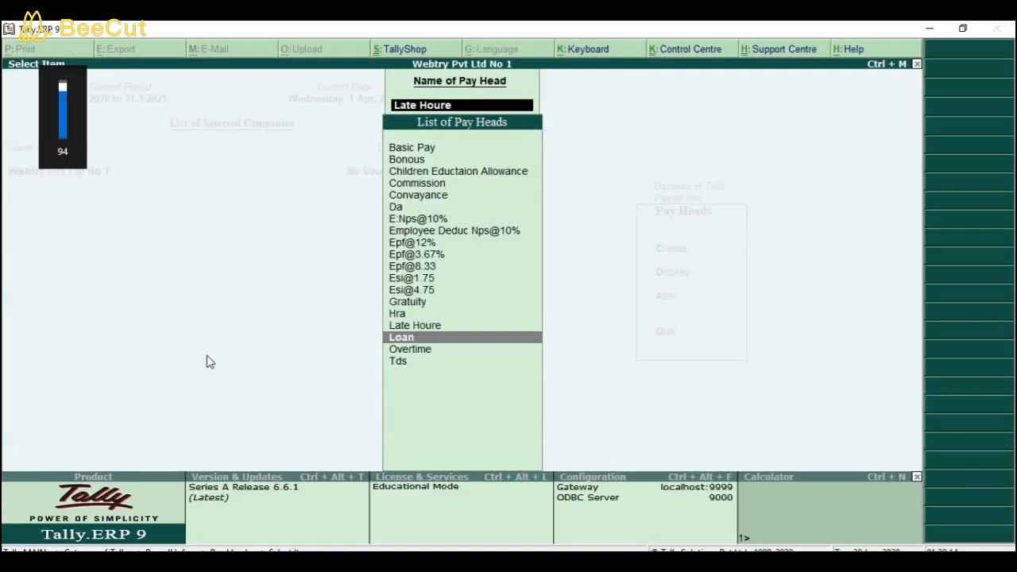
pyautogui.press('Return')
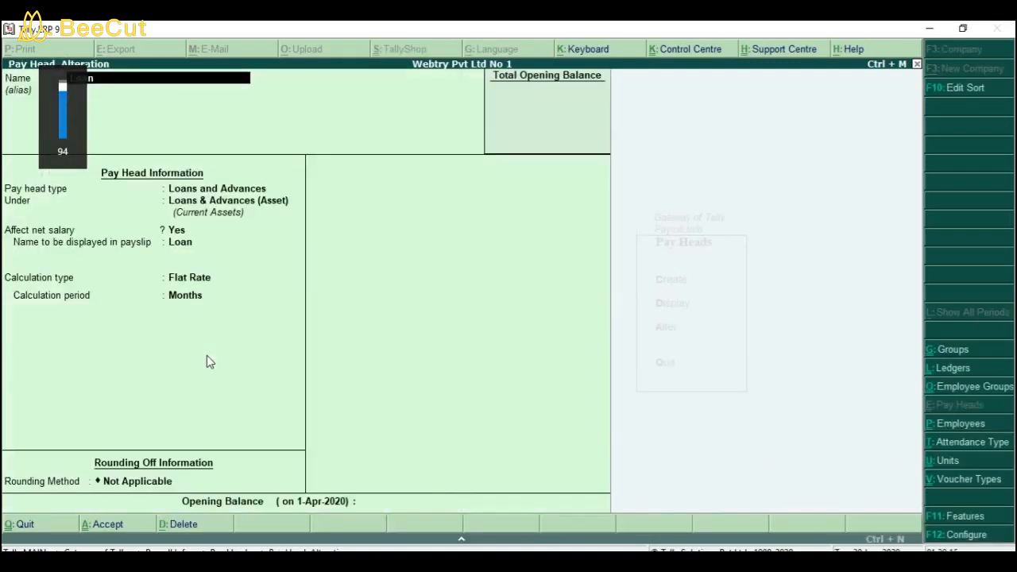
pyautogui.press('XF86AudioMute')
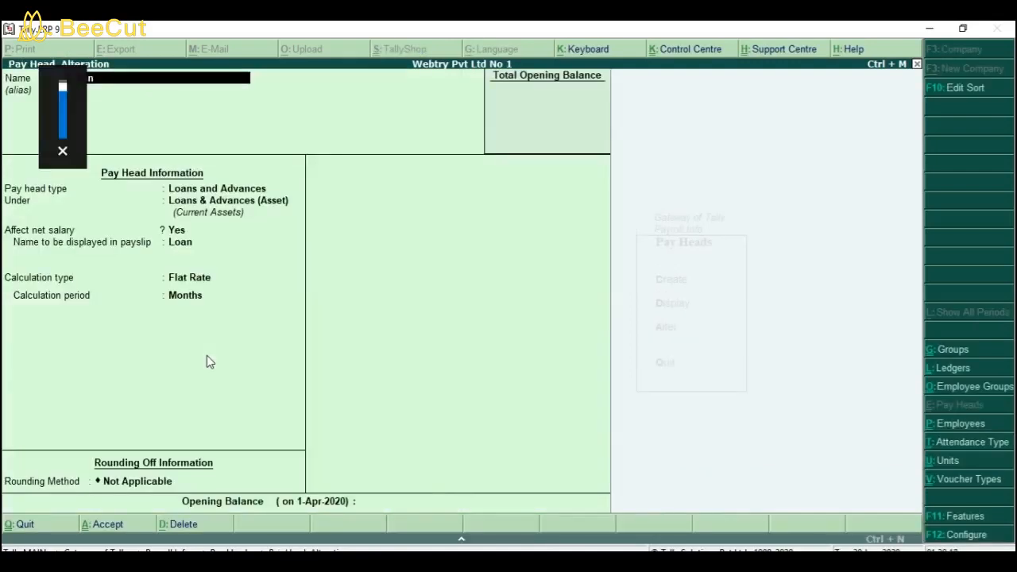
pyautogui.press('Return')
pyautogui.press('Return')
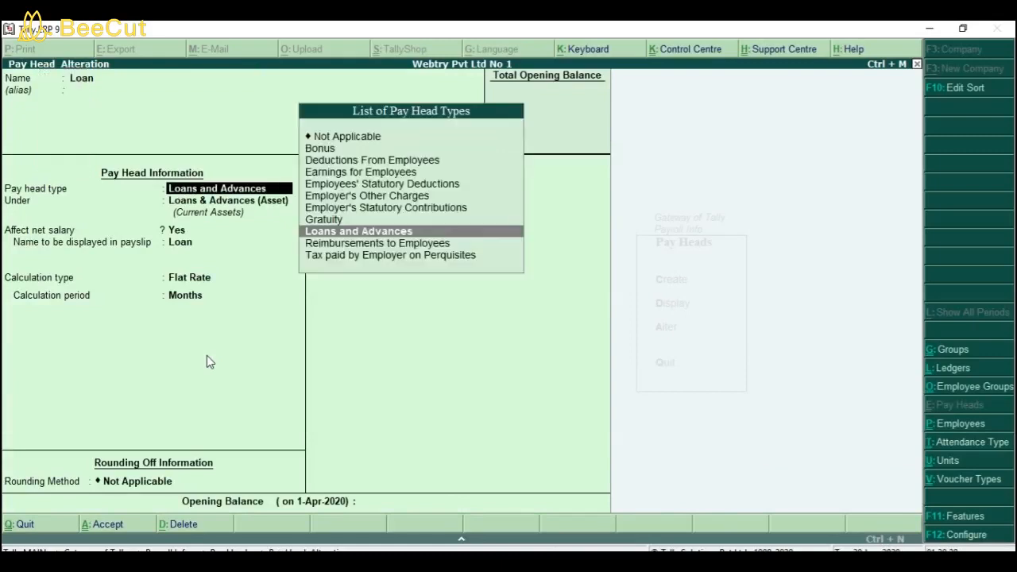
pyautogui.press('XF86AudioMute')
pyautogui.press('Return')
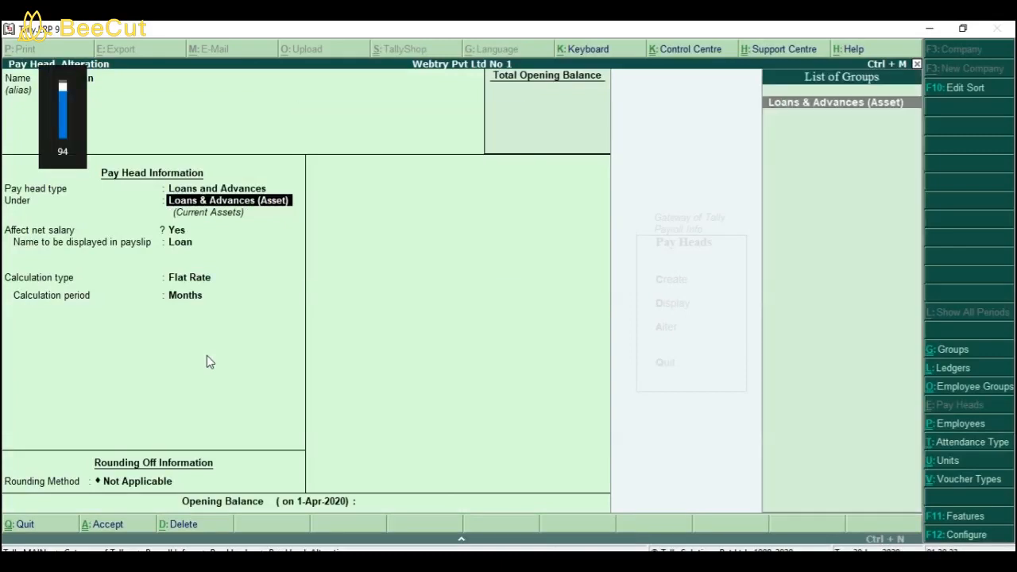
pyautogui.press('Return')
# Step: Keep Loan affecting net salary and calculated at Flat Rate by Months without rounding, and save the pay head
pyautogui.press('Return')
pyautogui.press('Return')
pyautogui.press('Return')
pyautogui.press('Return')
pyautogui.press('Return')
pyautogui.press('Return')
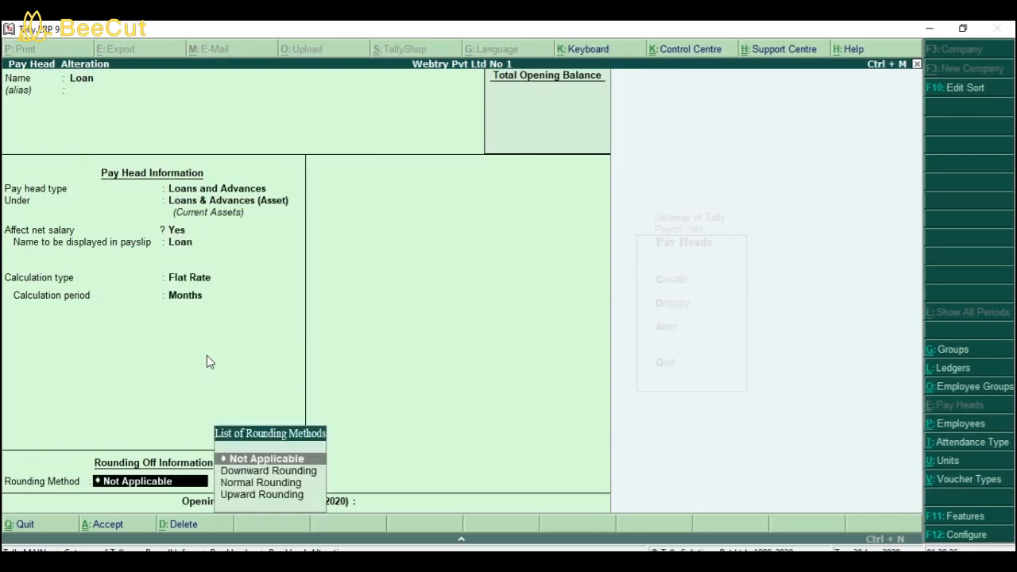
pyautogui.press('Return')
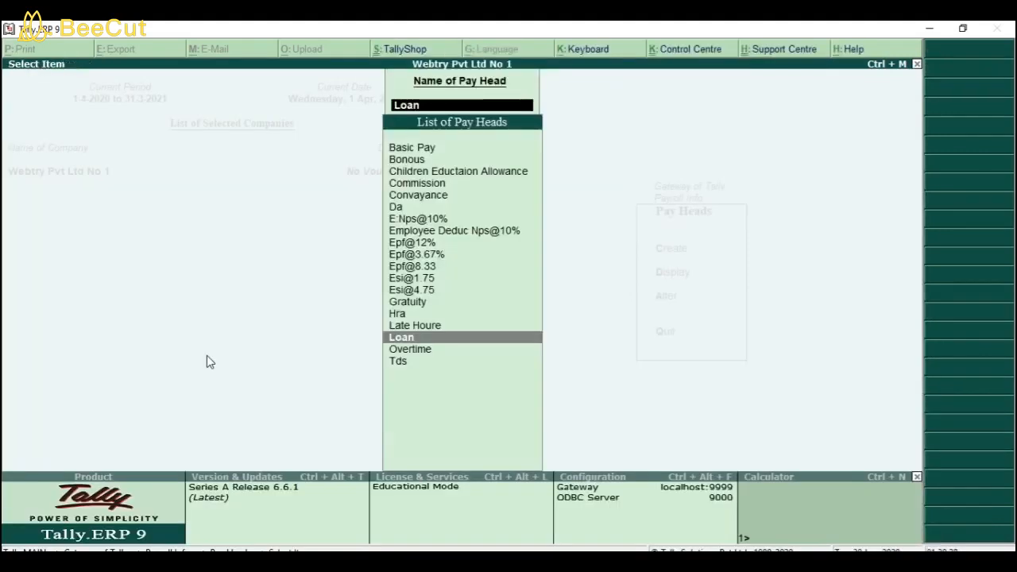
# Step: Open the Overtime pay head and keep it as Earnings for Employees with Fixed income type under Indirect Expenses
pyautogui.press('Down')
pyautogui.press('Return')
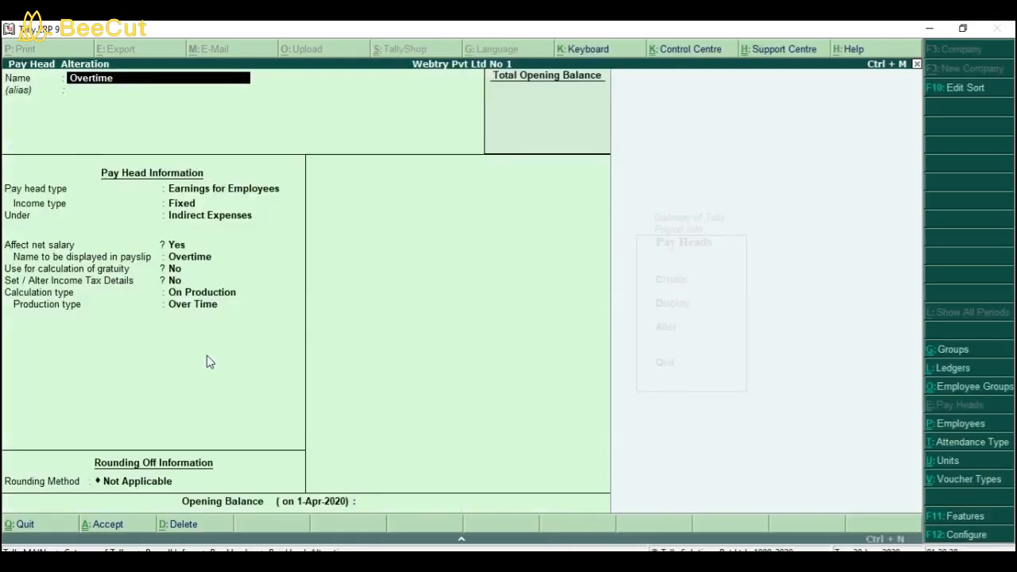
pyautogui.press('Return')
pyautogui.press('Return')
pyautogui.press('Return')
pyautogui.press('Return')
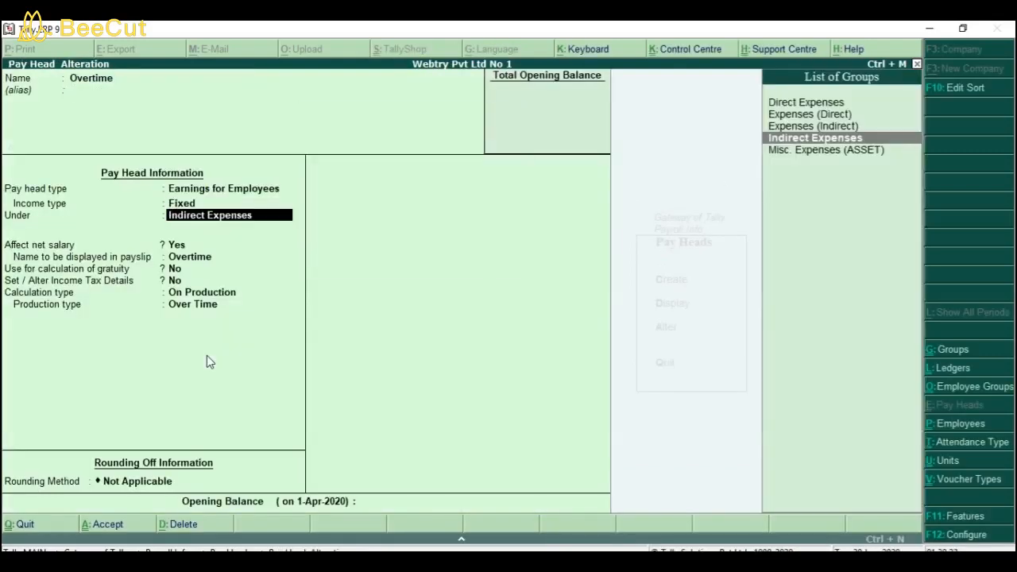
pyautogui.press('Return')
# Step: Keep Overtime affecting net salary, excluded from gratuity and calculated On Production with production type Over Time, and save the pay head
pyautogui.press('Return')
pyautogui.press('Return')
pyautogui.press('Return')
pyautogui.press('Return')
pyautogui.press('Return')
pyautogui.press('Return')
pyautogui.press('Return')
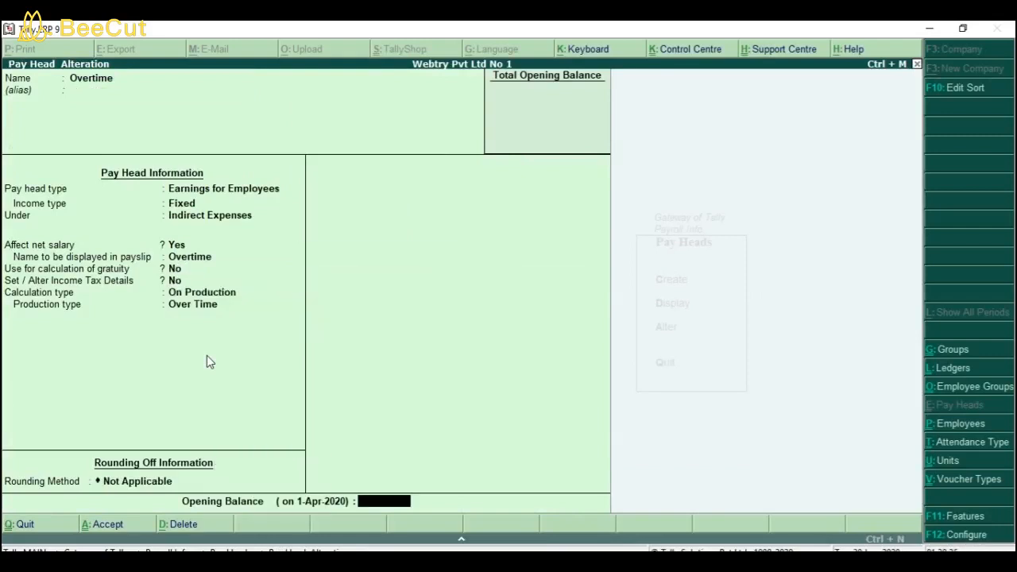
pyautogui.press('Return')
pyautogui.press('Return')
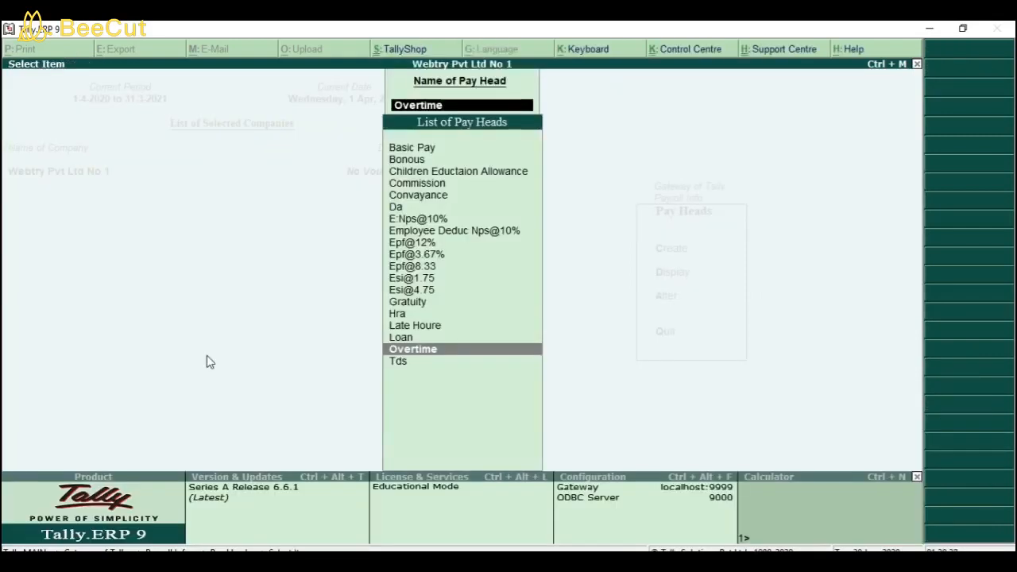
# Step: Open the Tds pay head and keep it as Employees' Statutory Deductions with statutory pay type Income Tax
pyautogui.press('Down')
pyautogui.press('Return')
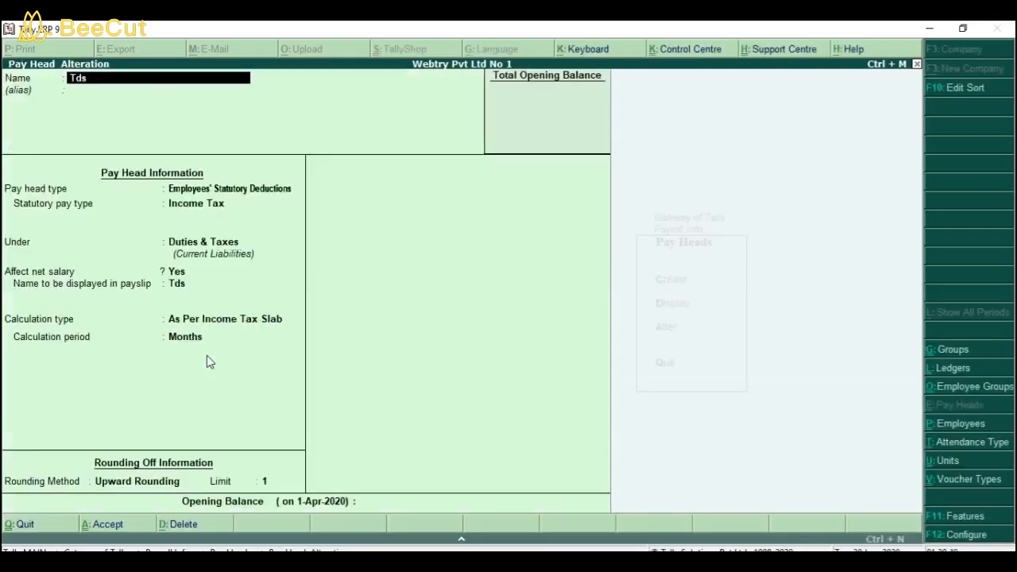
pyautogui.press('Return')
pyautogui.press('Return')
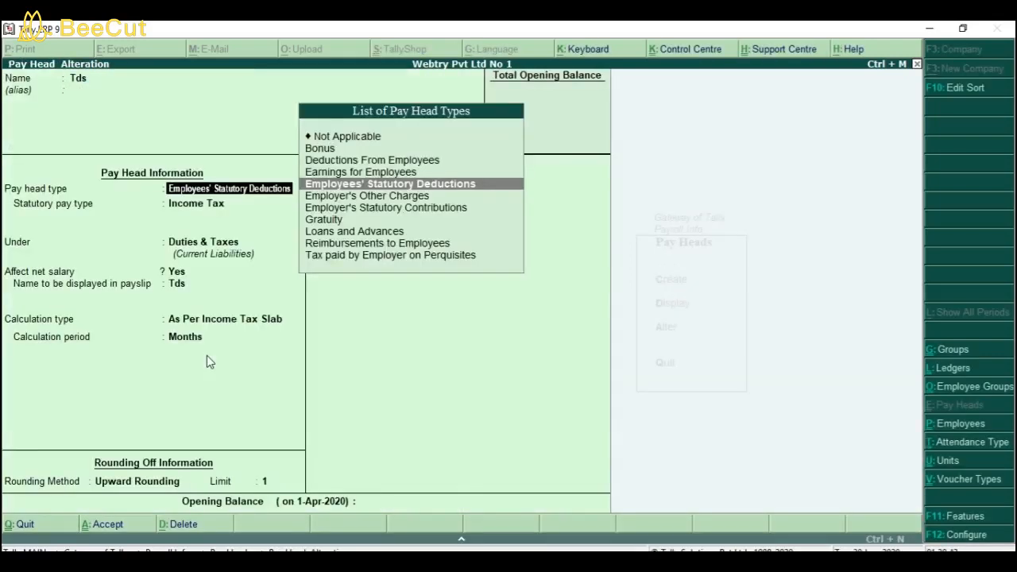
pyautogui.press('Return')
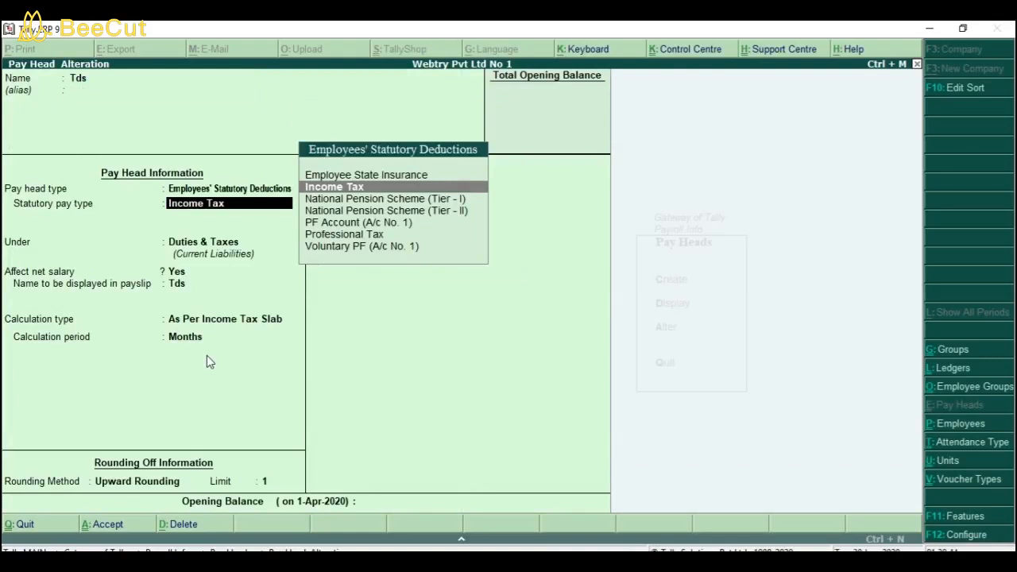
pyautogui.press('Return')
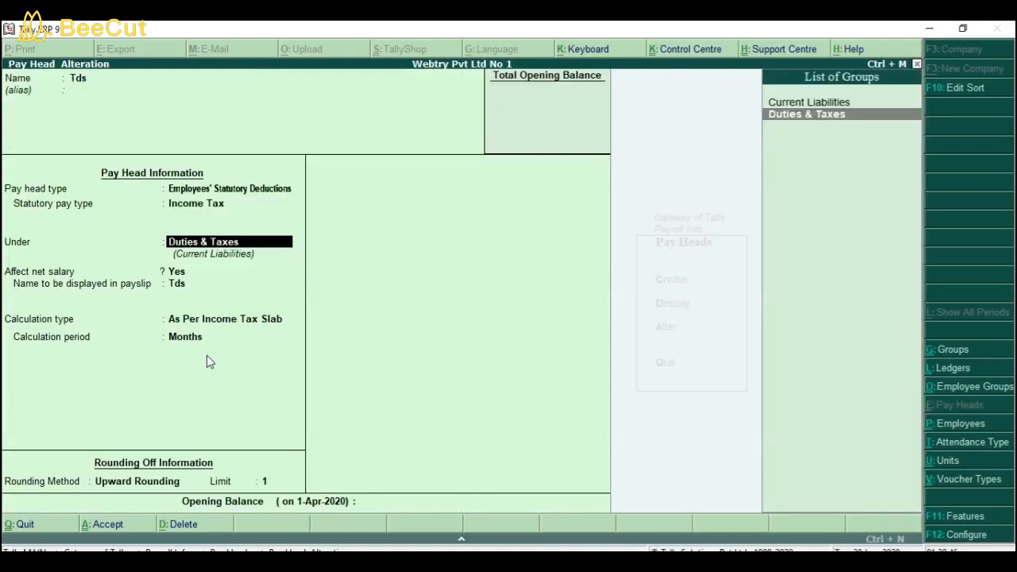
# Step: Keep Tds under Duties & Taxes, affecting net salary and calculated As Per Income Tax Slab by Months, and save the pay head
pyautogui.press('Return')
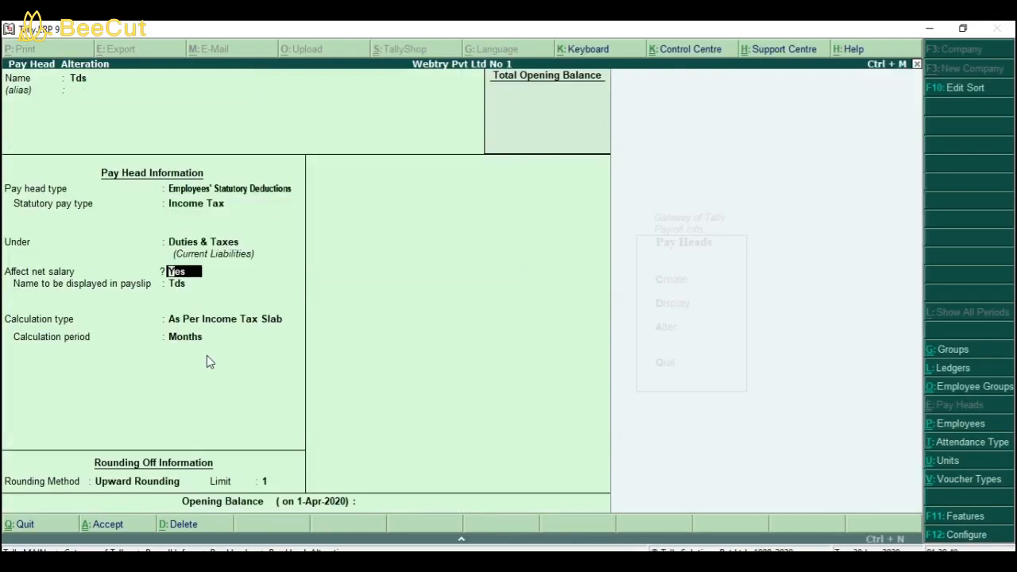
pyautogui.press('Return')
pyautogui.press('Return')
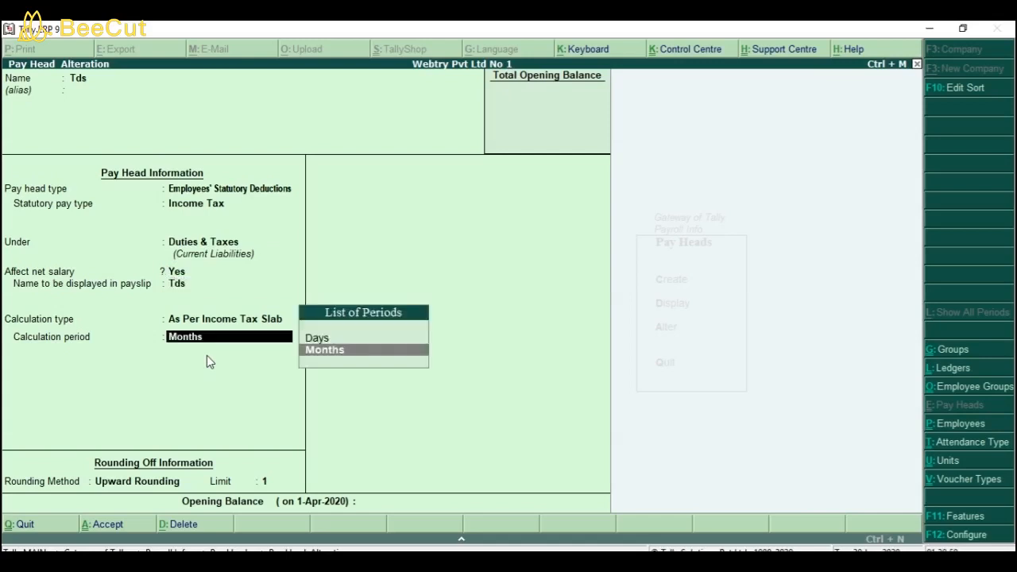
pyautogui.press('Return')
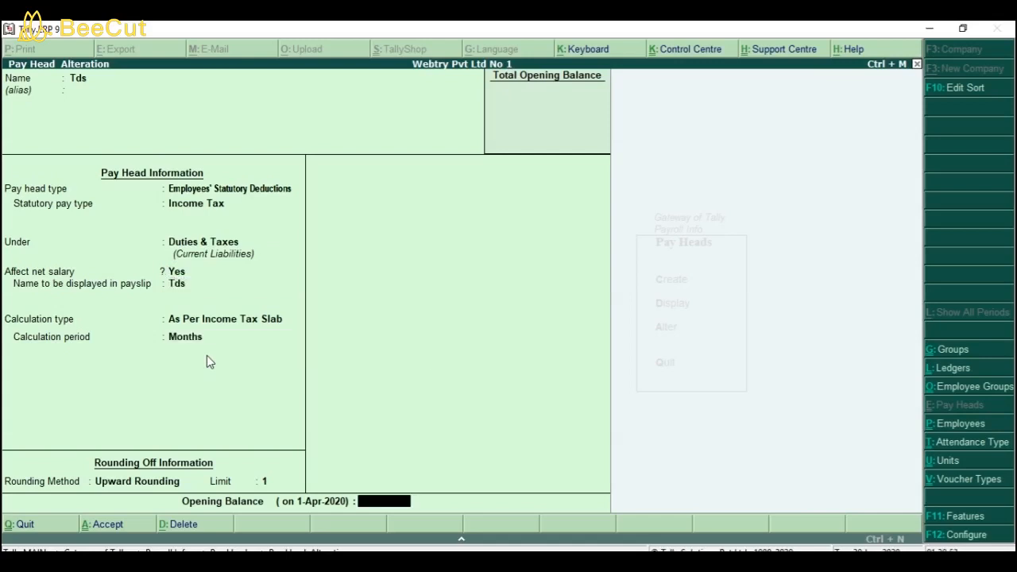
pyautogui.press('Return')
pyautogui.press('Return')
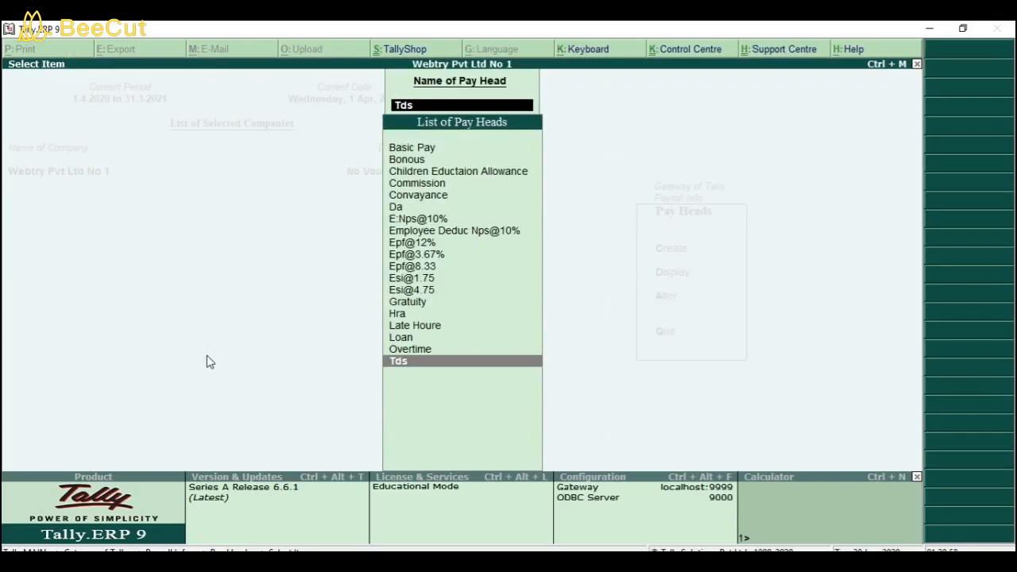
# Step: Leave the pay head list and the payroll masters and return to the Gateway of Tally
pyautogui.press('Escape')
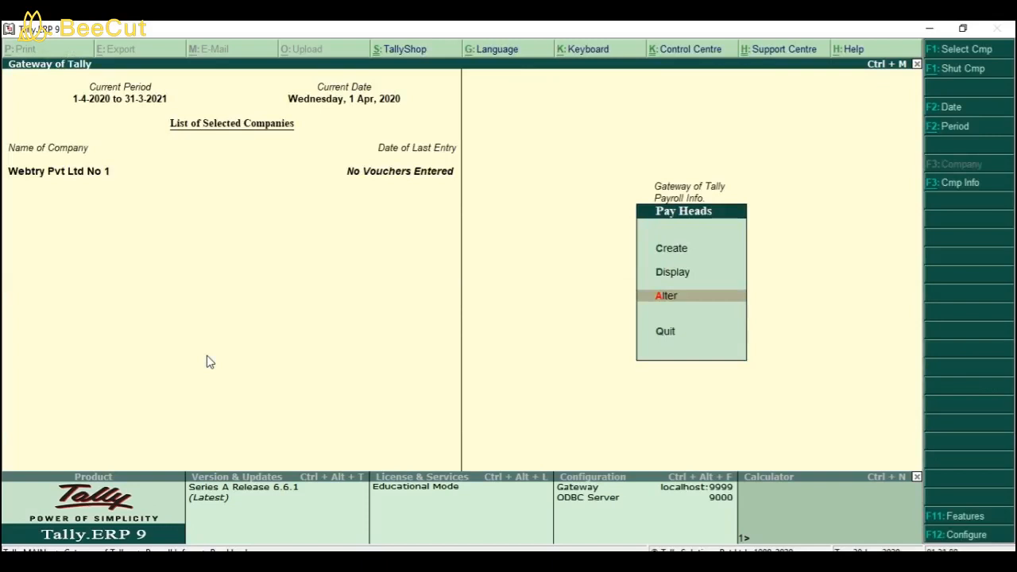
pyautogui.press('Escape')
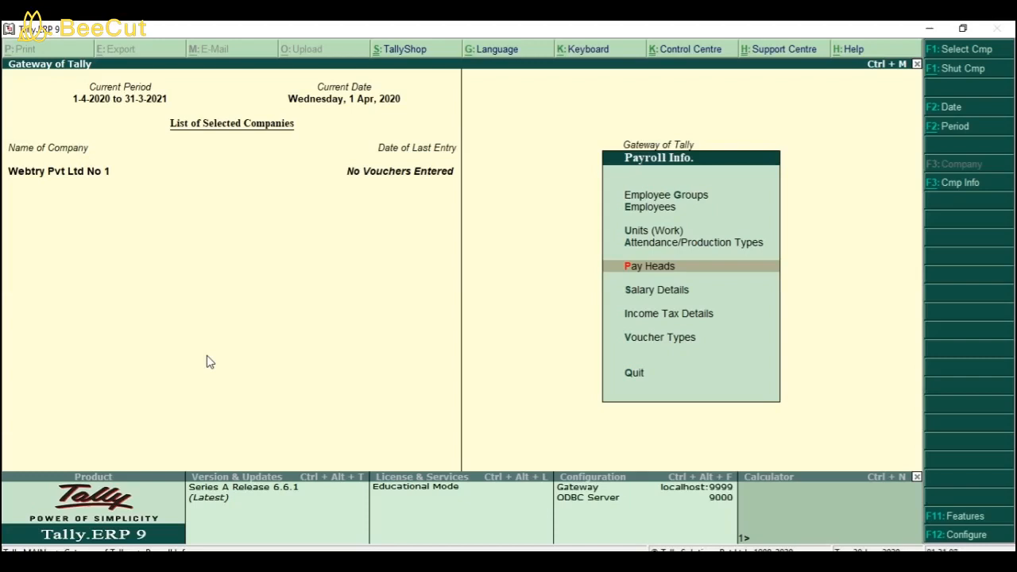
pyautogui.press('Escape')
pyautogui.press('Escape')
pyautogui.press('n')
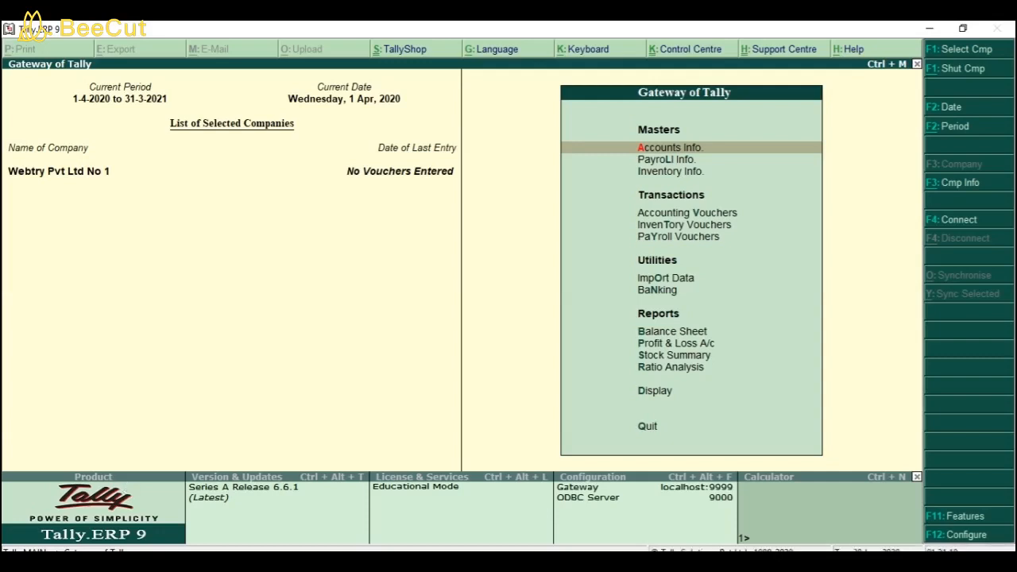
pyautogui.press('XF86AudioMute')
pyautogui.press('XF86AudioMute')
pyautogui.press('XF86AudioMute')
pyautogui.press('XF86AudioMute')
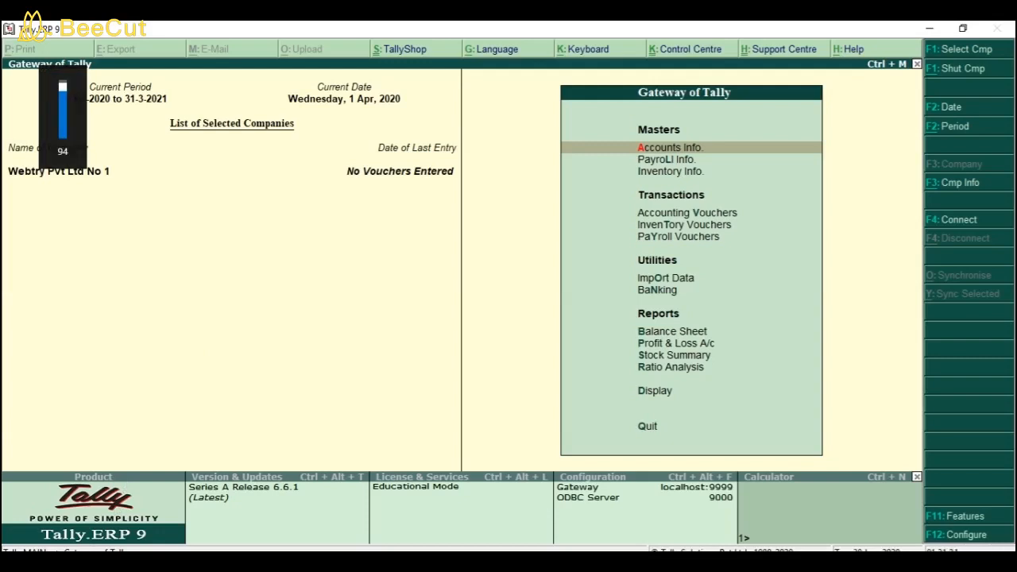